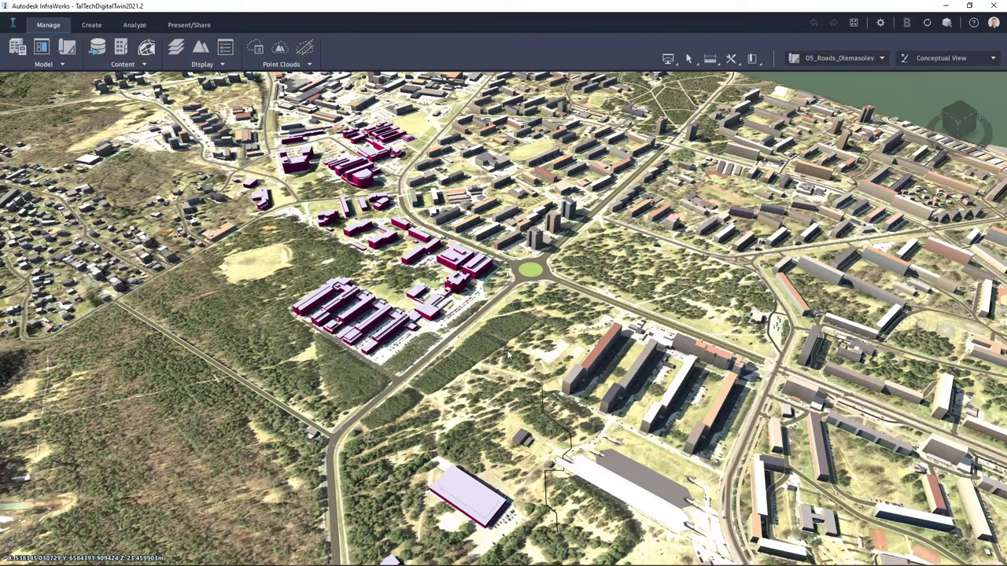
Orbit the TalTech city view toward the sea and back over the campus, then list the proposals
middle_click_drag(507, 356, 385, 370)
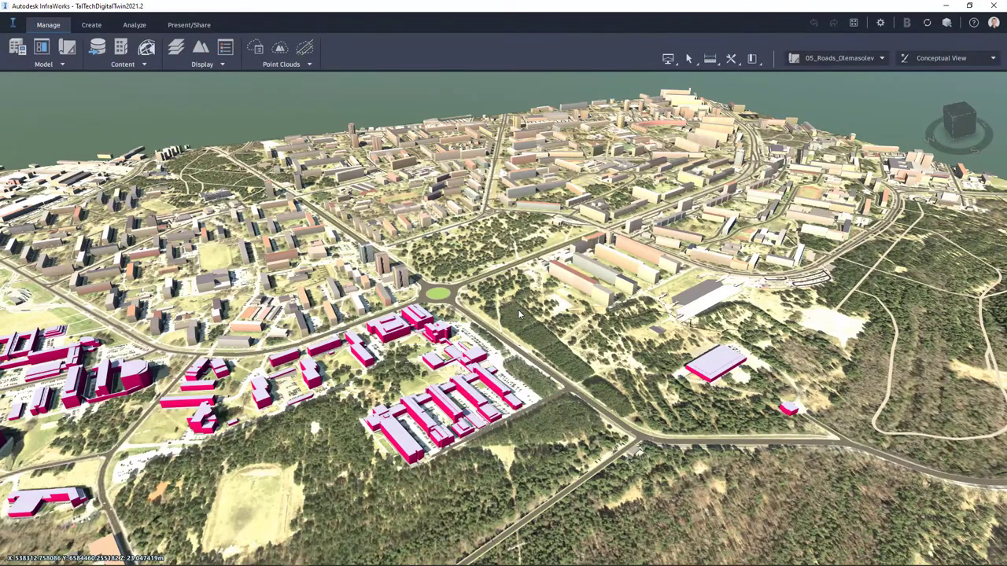
middle_click_drag(566, 354, 394, 364)
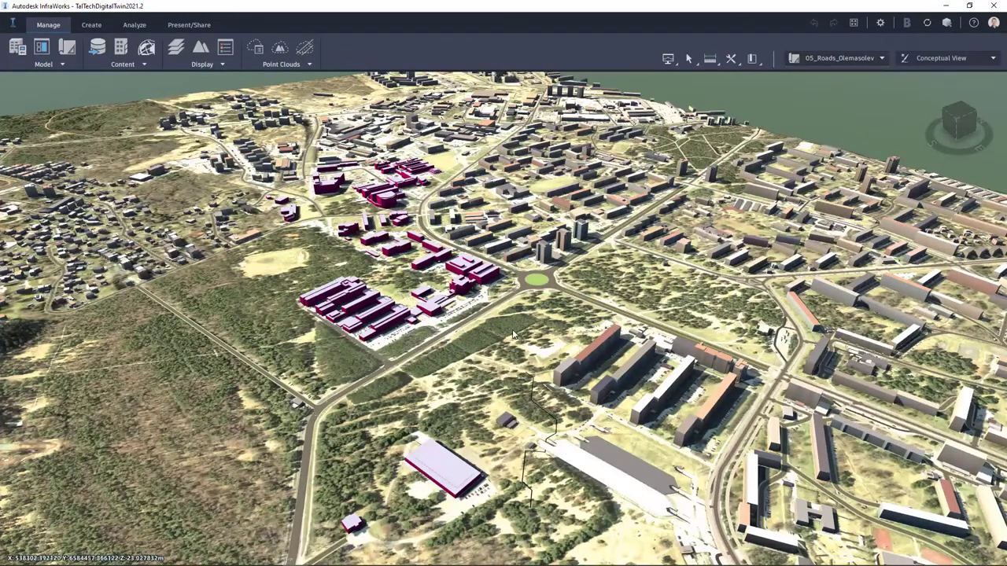
left_click(880, 59)
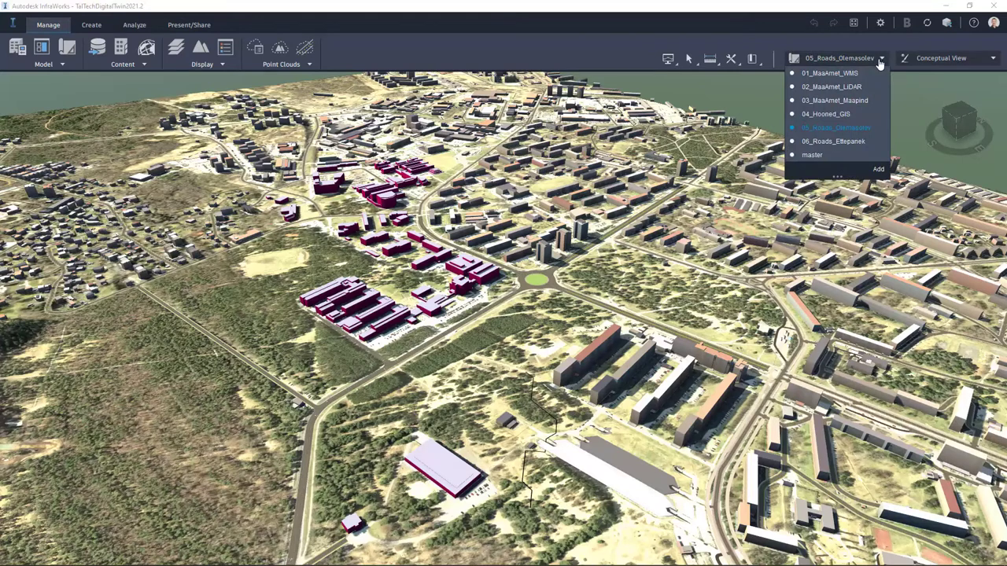
Switch the proposal to 01_MaaAmet_WMS, then to 03_MaaAmet_Maapind
left_click(825, 72)
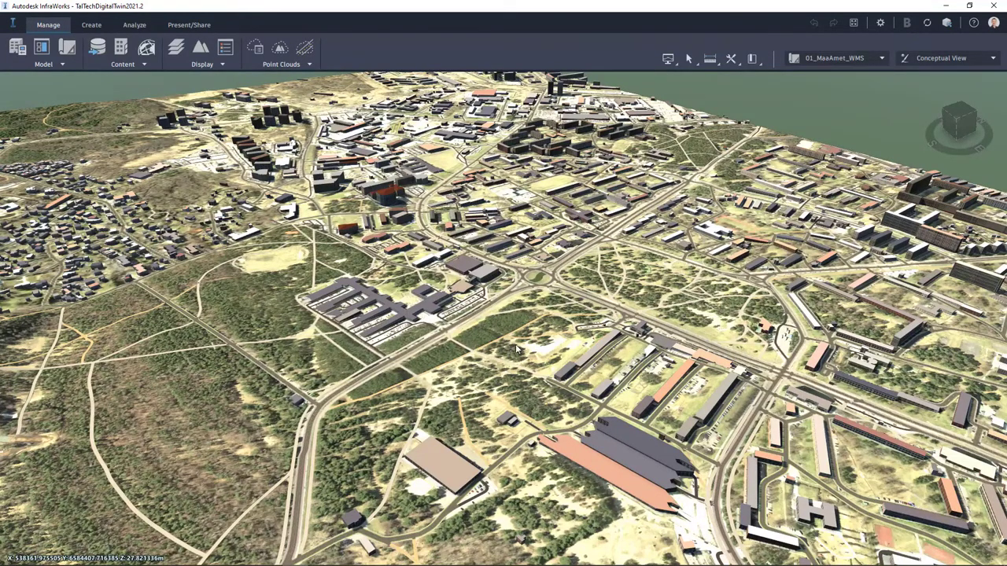
left_click(828, 60)
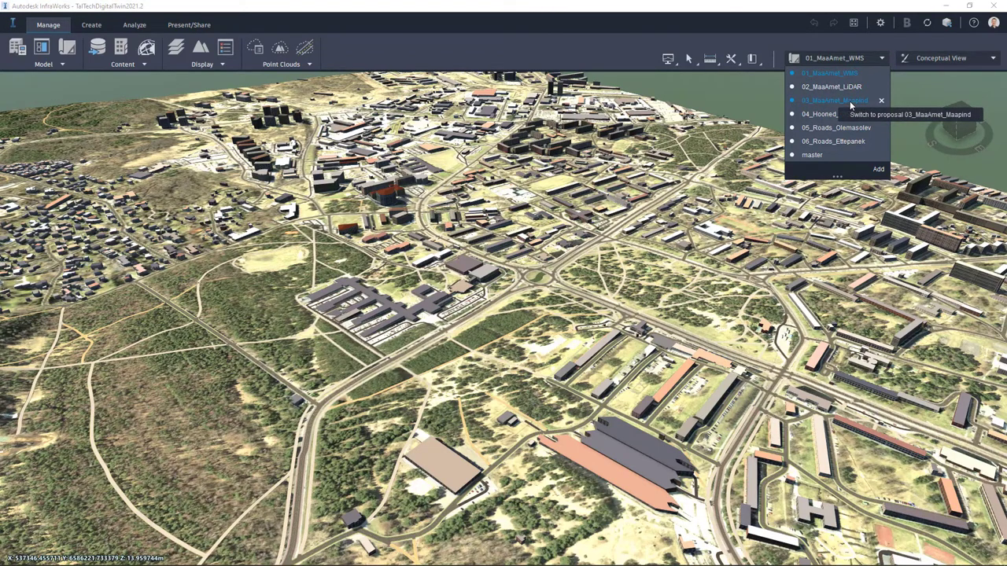
left_click(850, 100)
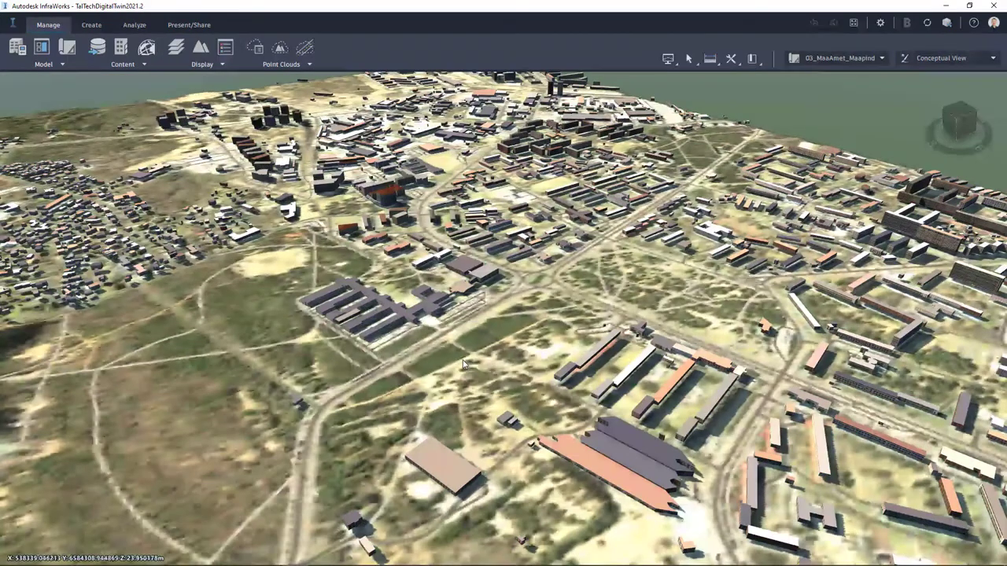
Zoom in on the campus and reopen the proposal list
scroll(511, 346, "up", 5)
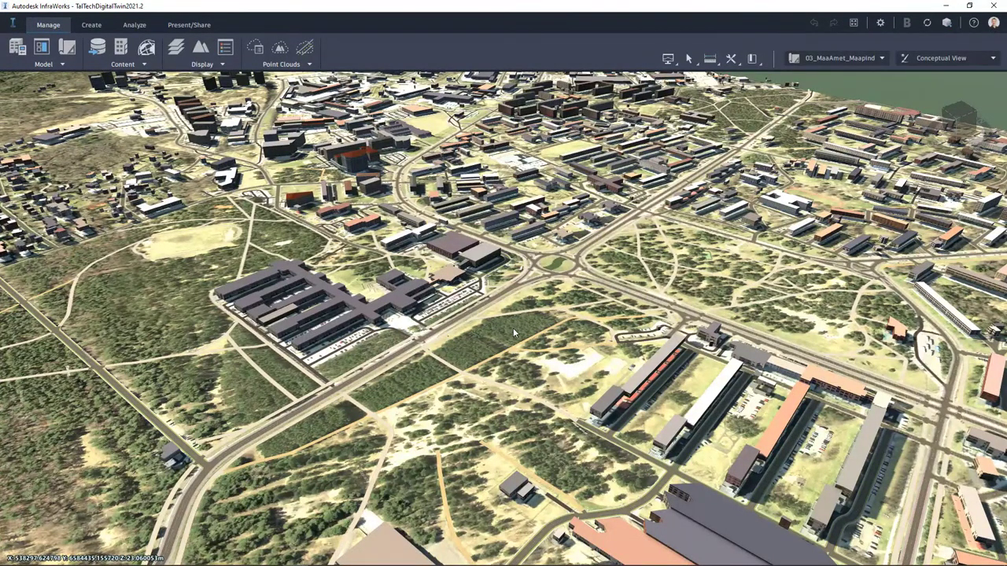
scroll(395, 364, "up", 2)
scroll(395, 363, "up", 2)
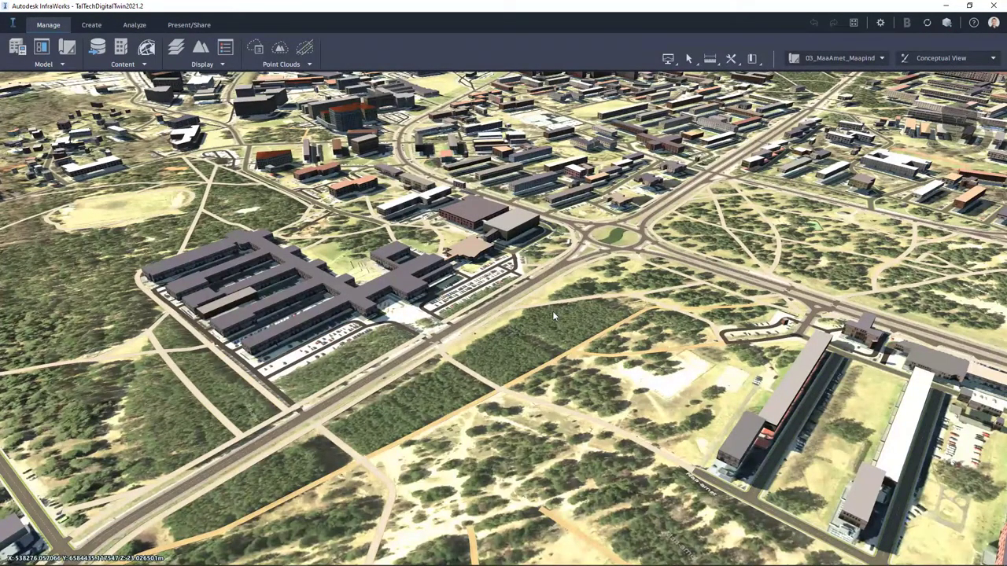
left_click(845, 59)
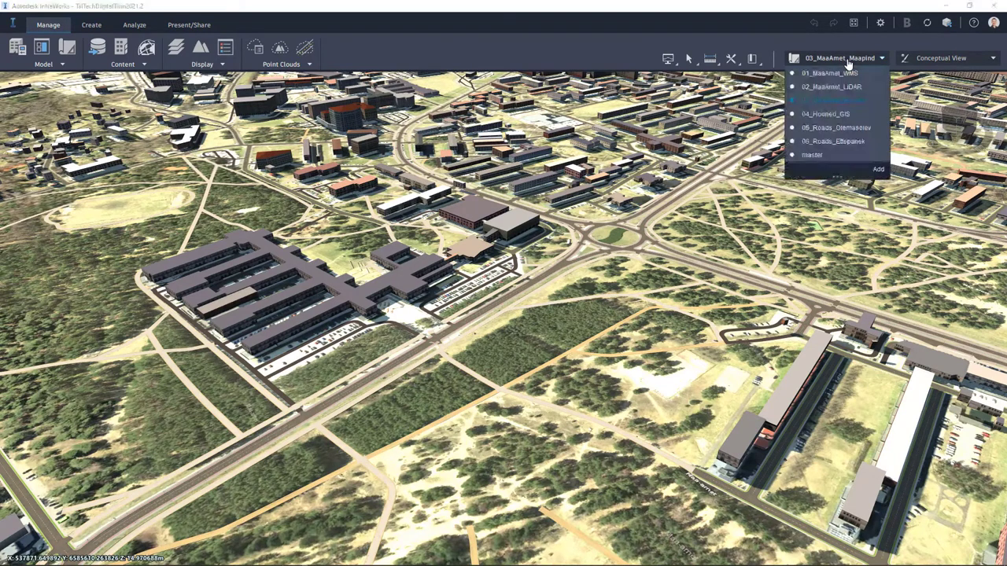
Switch to 04_Hooned_GIS, pan across the campus buildings, then switch to 05_Roads_Olemasolev
left_click(824, 115)
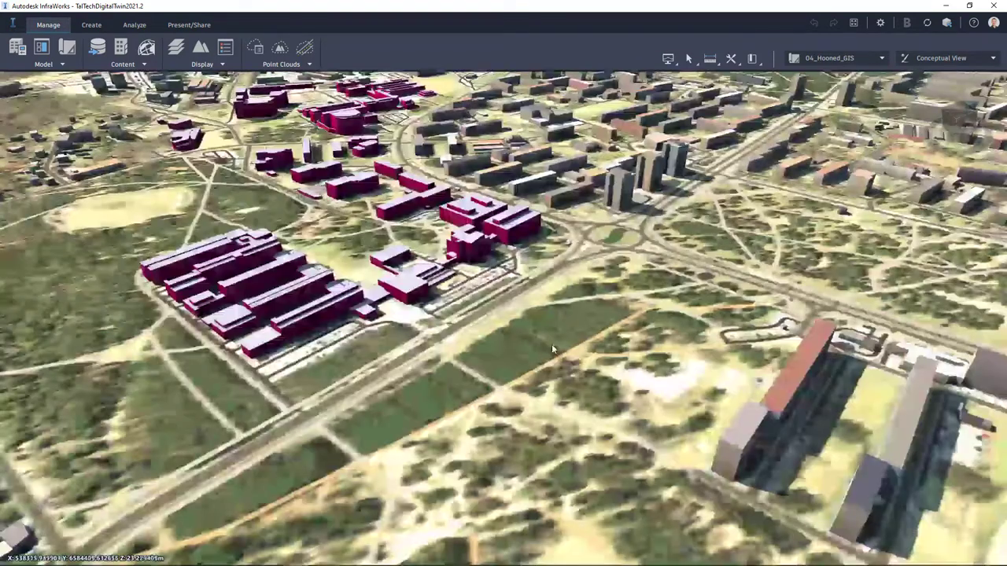
left_click_drag(567, 307, 663, 313)
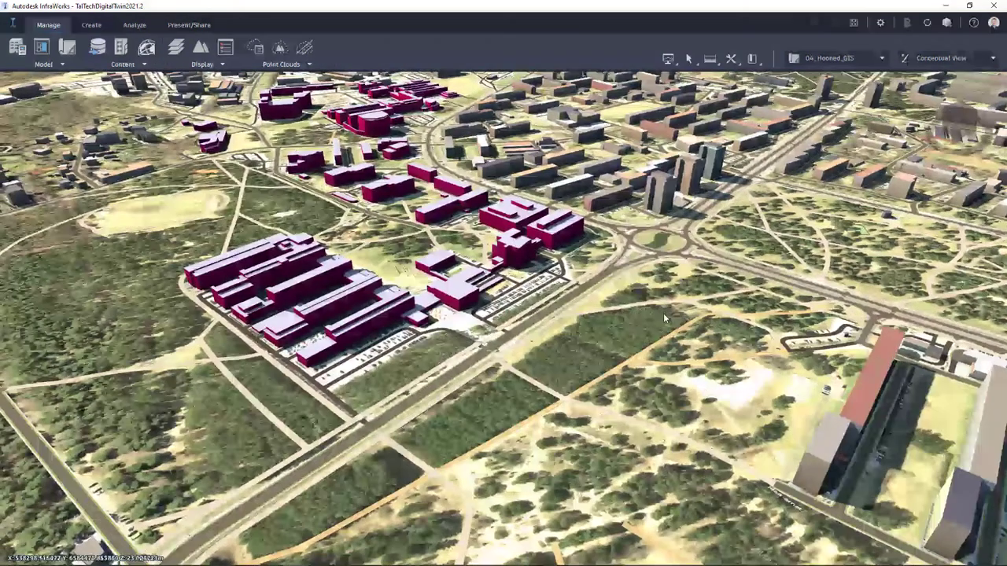
left_click(841, 59)
left_click(831, 127)
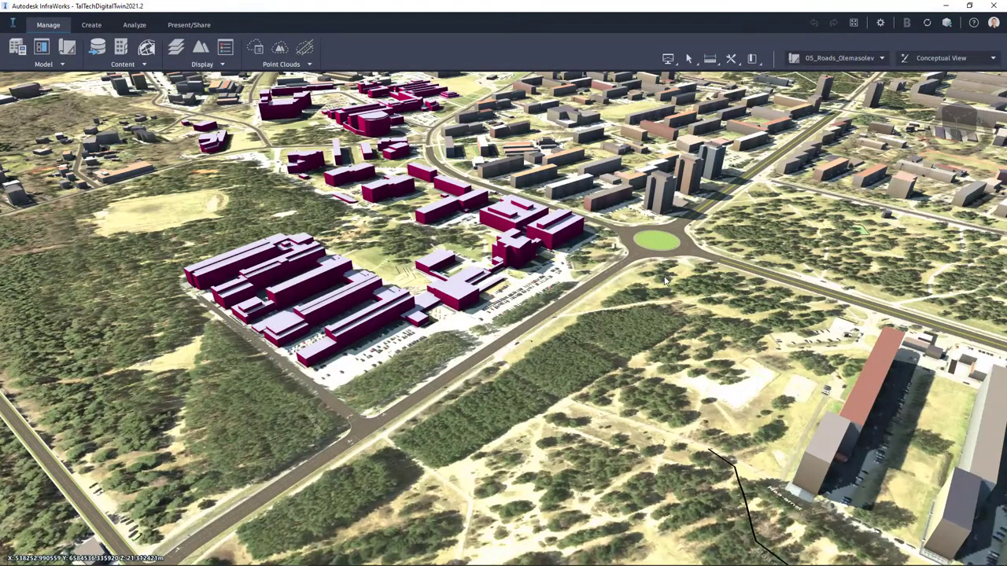
Zoom and orbit around the campus roundabout, then show the Analyze tab tools
scroll(687, 320, "up", 2)
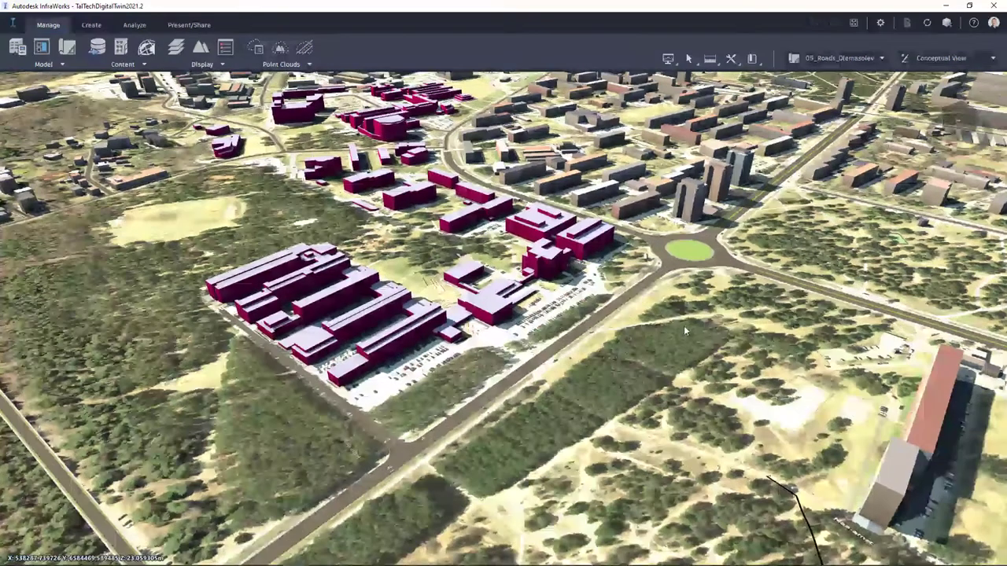
middle_click_drag(659, 347, 635, 343)
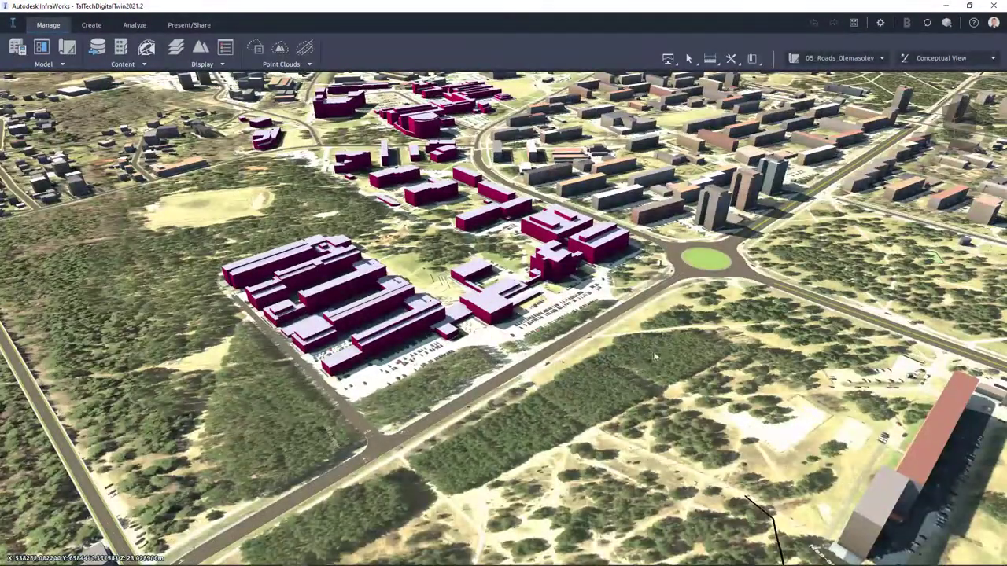
left_click(136, 25)
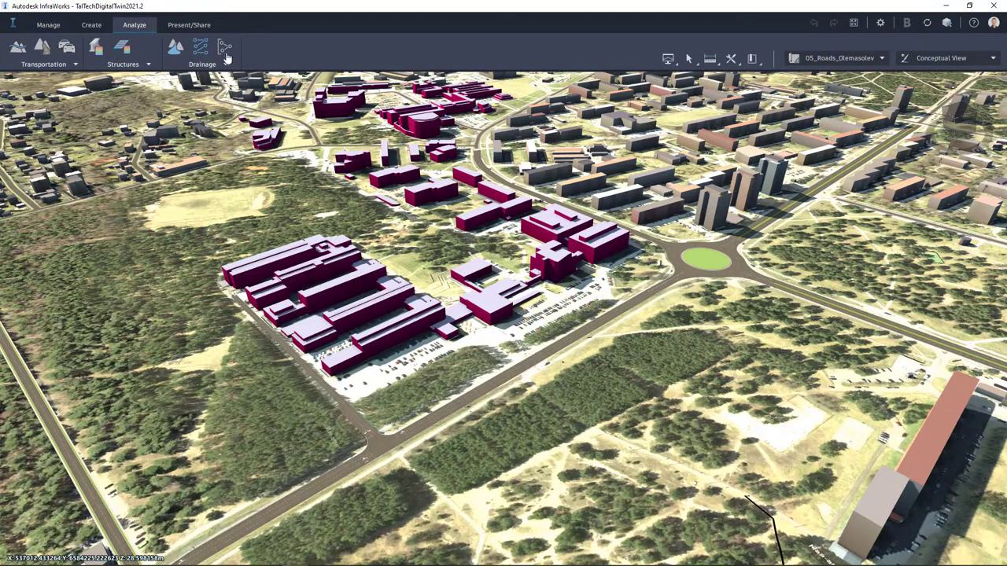
Switch to 06_Roads_Ettepanek and zoom in on the new interchange's underpass bridge, then back out
left_click(878, 60)
left_click(831, 144)
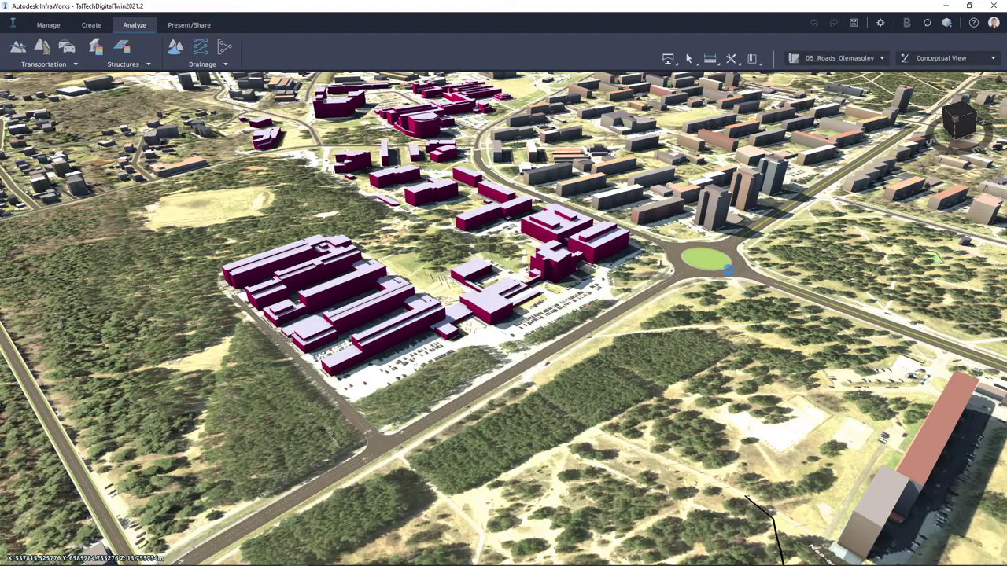
scroll(728, 269, "up", 2)
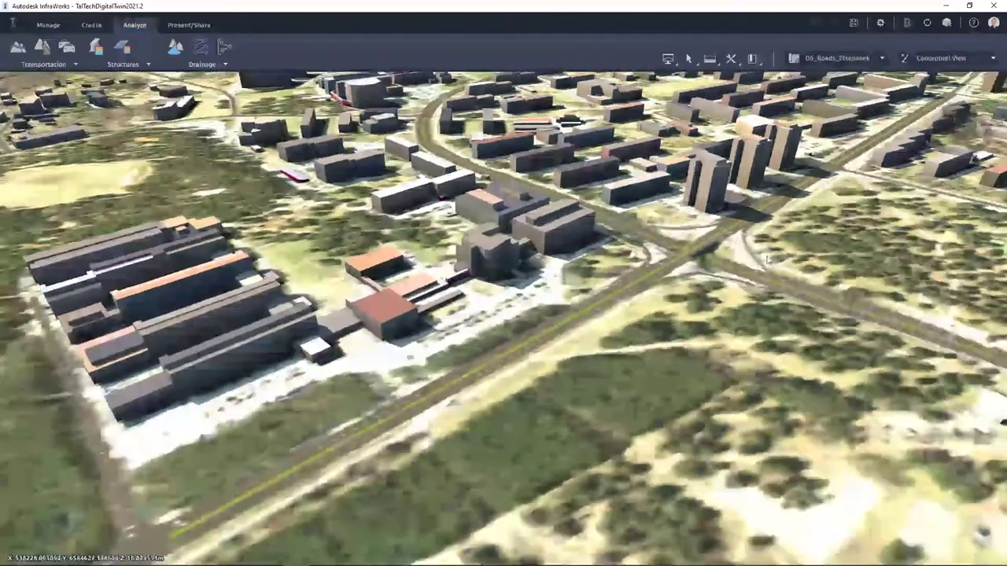
middle_click_drag(767, 262, 695, 381)
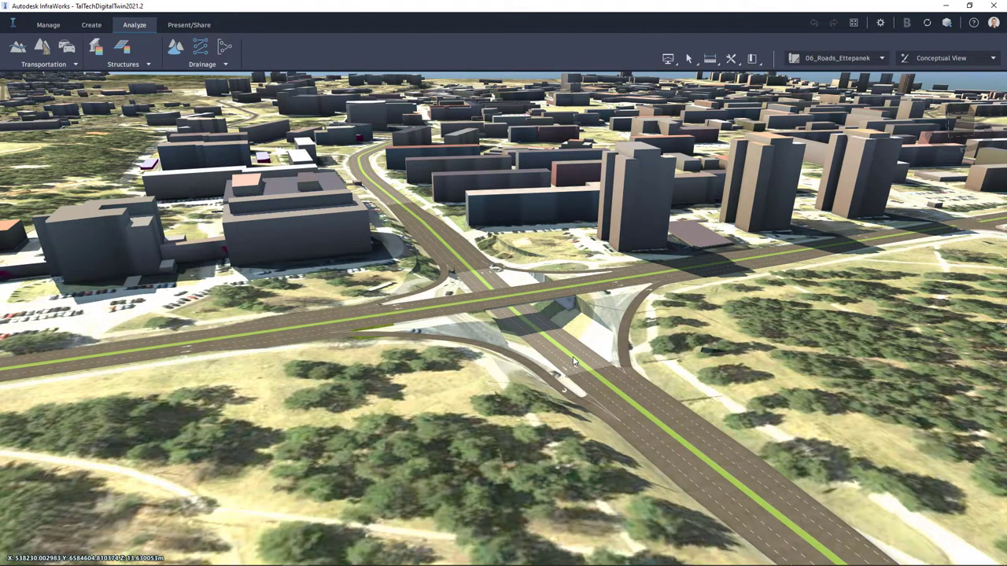
middle_click_drag(583, 346, 465, 313)
scroll(464, 308, "up", 8)
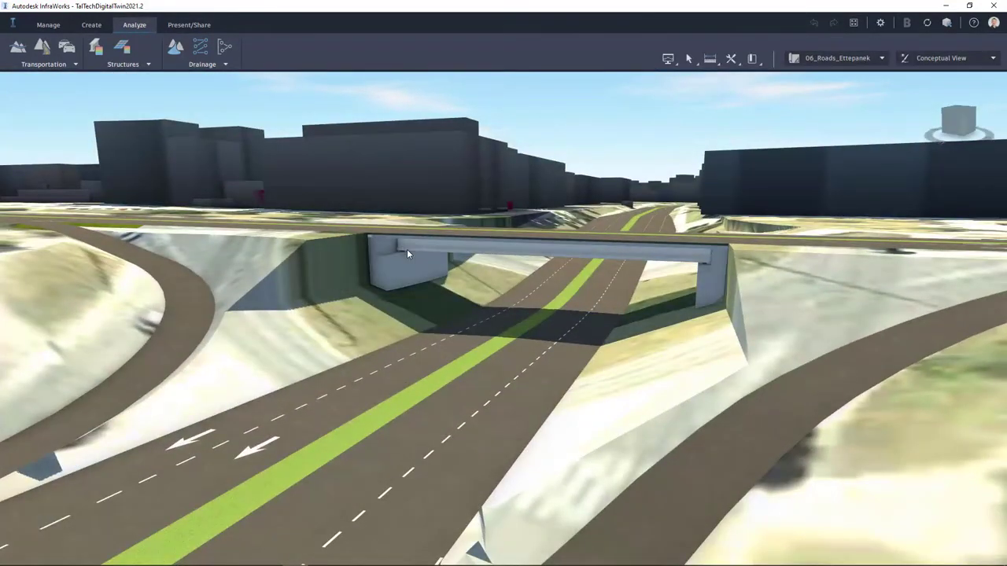
left_click_drag(382, 247, 486, 409)
scroll(551, 443, "down", 10)
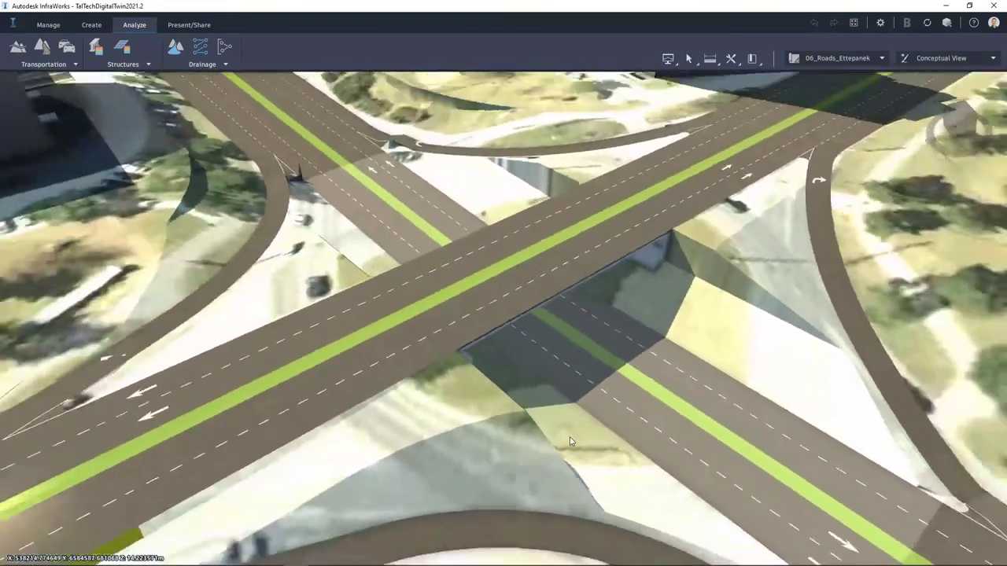
scroll(566, 443, "down", 6)
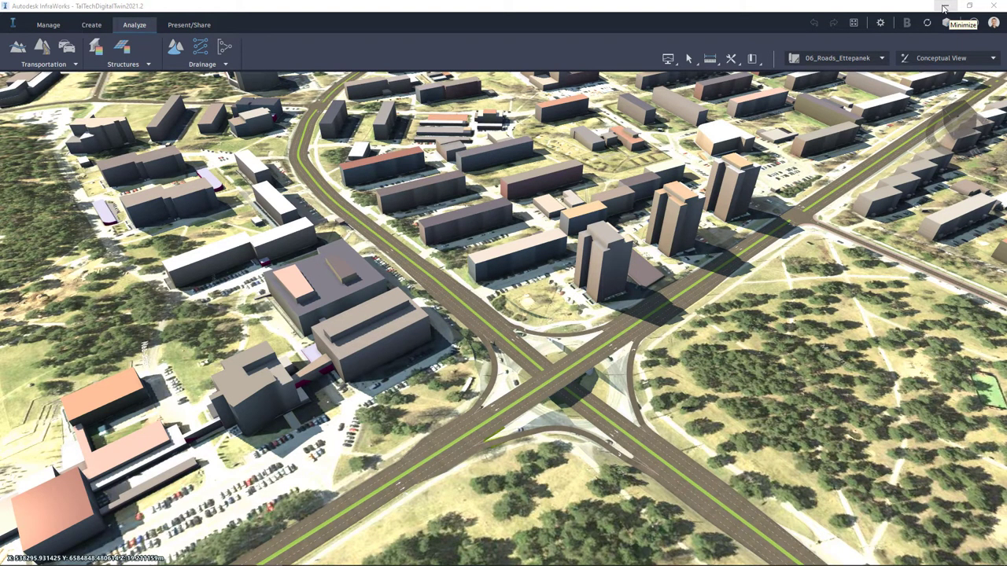
Minimize InfraWorks and go to autodesk.com/products/infraworks/overview in Chrome
left_click(945, 8)
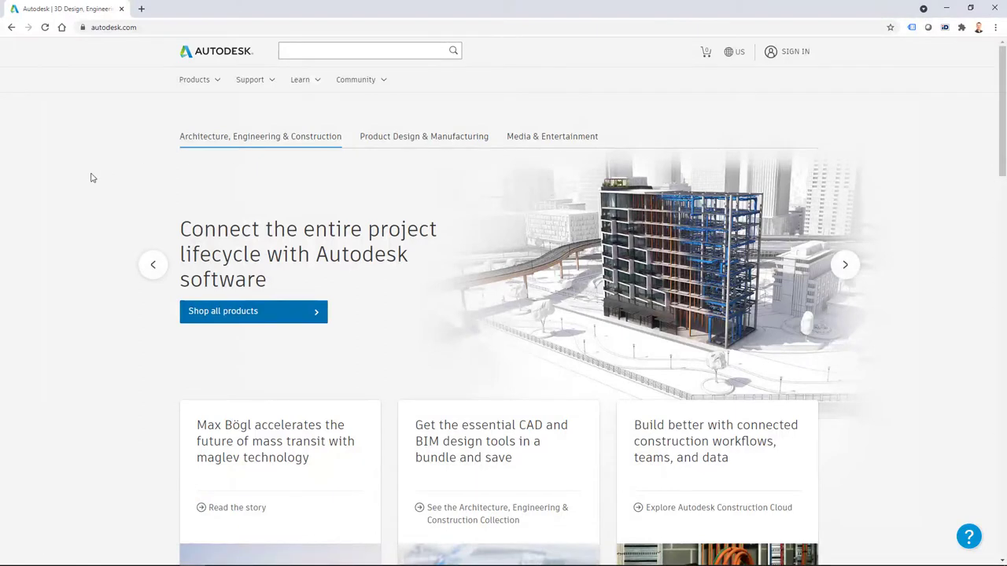
left_click(150, 27)
left_click(168, 26)
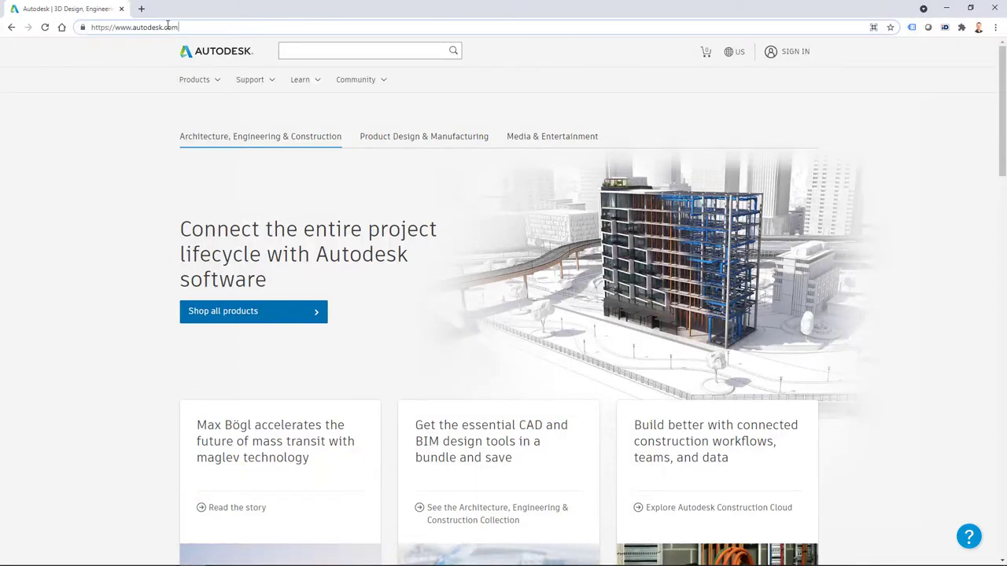
type("/")
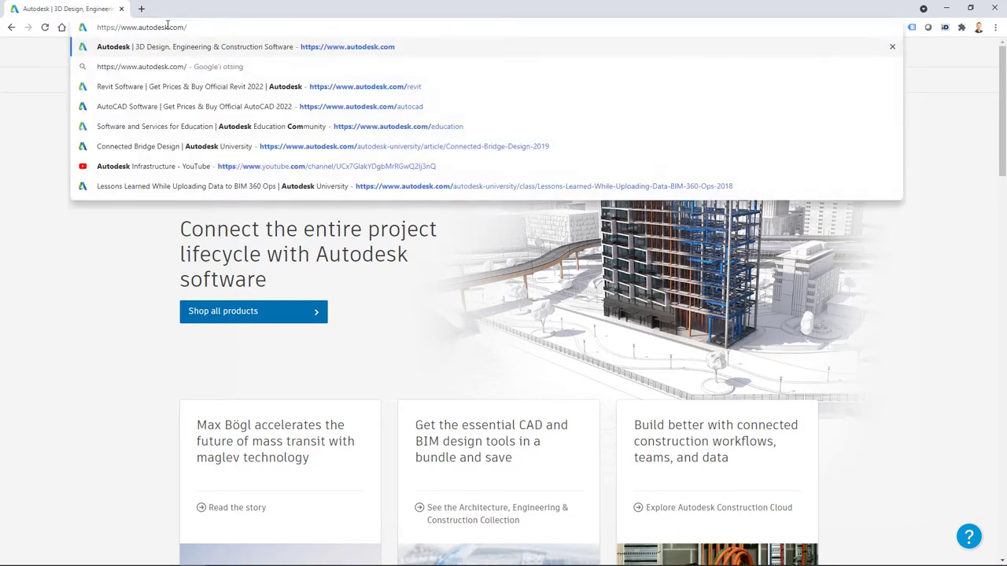
type("infrawo")
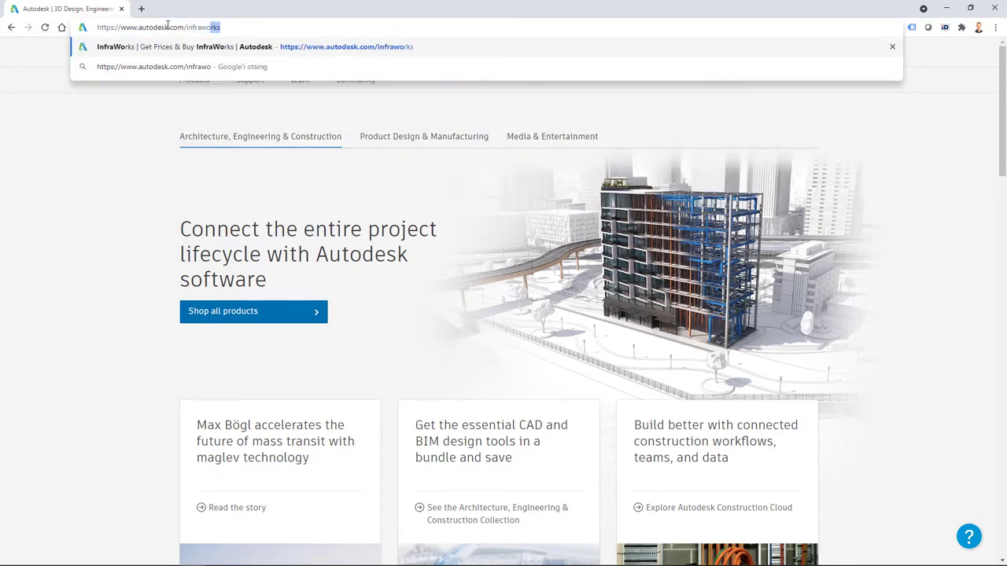
key("Return")
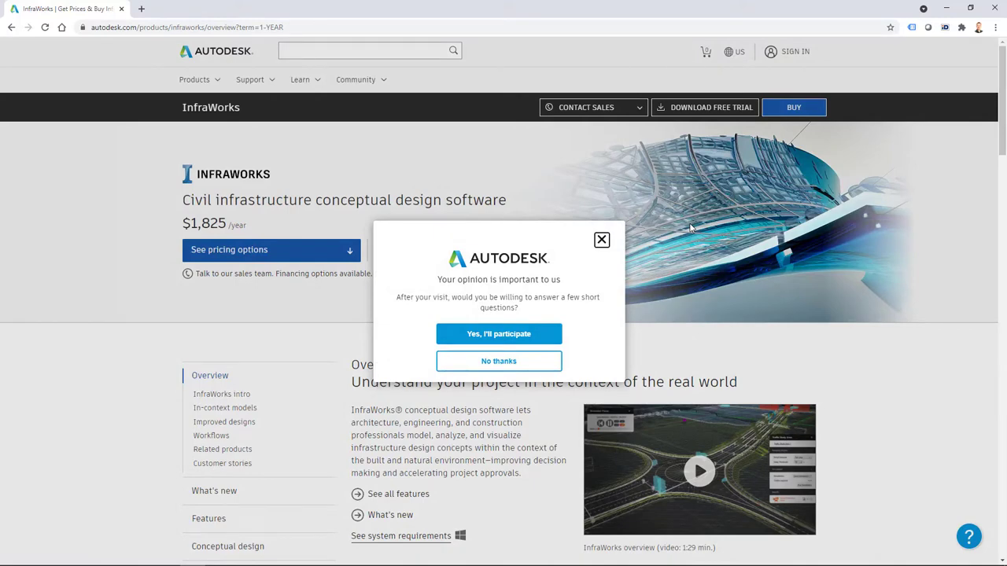
Close the 'Your opinion is important to us' survey popup
left_click(747, 263)
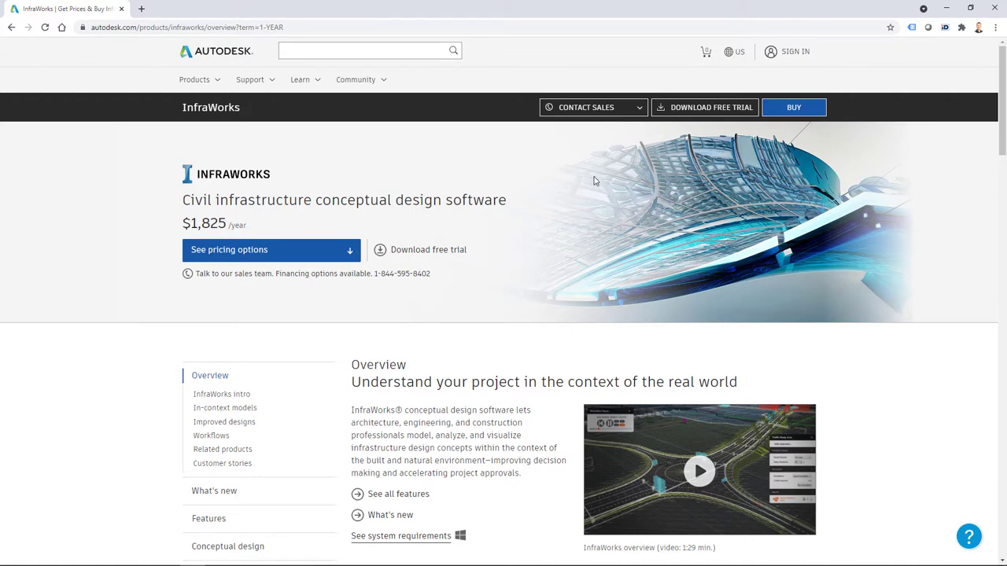
Open the InfraWorks free trial download showing Windows 64-bit and 8.33 GB requirements
left_click(724, 112)
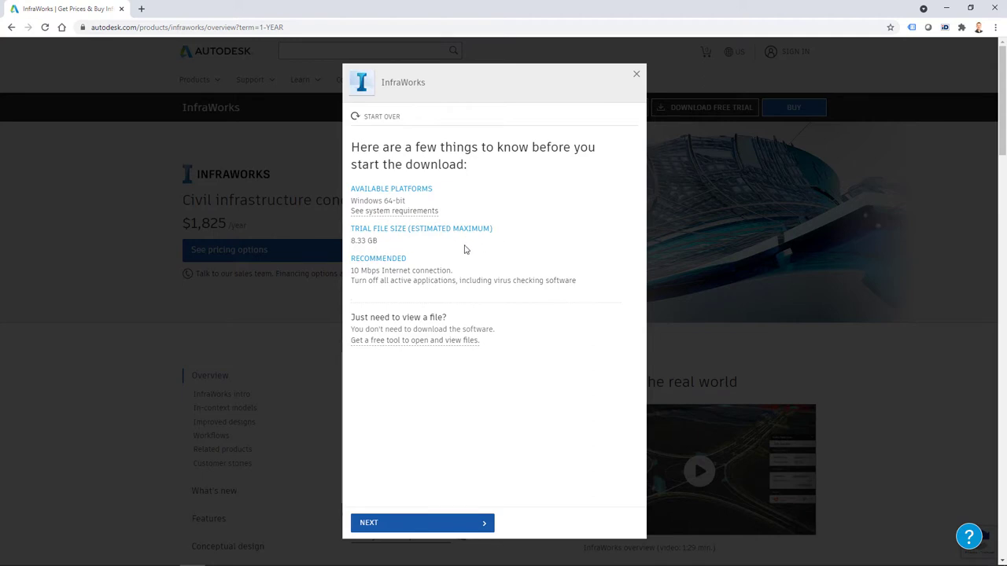
Set the trial form to 'A business user' with English-US language and continue
left_click(380, 525)
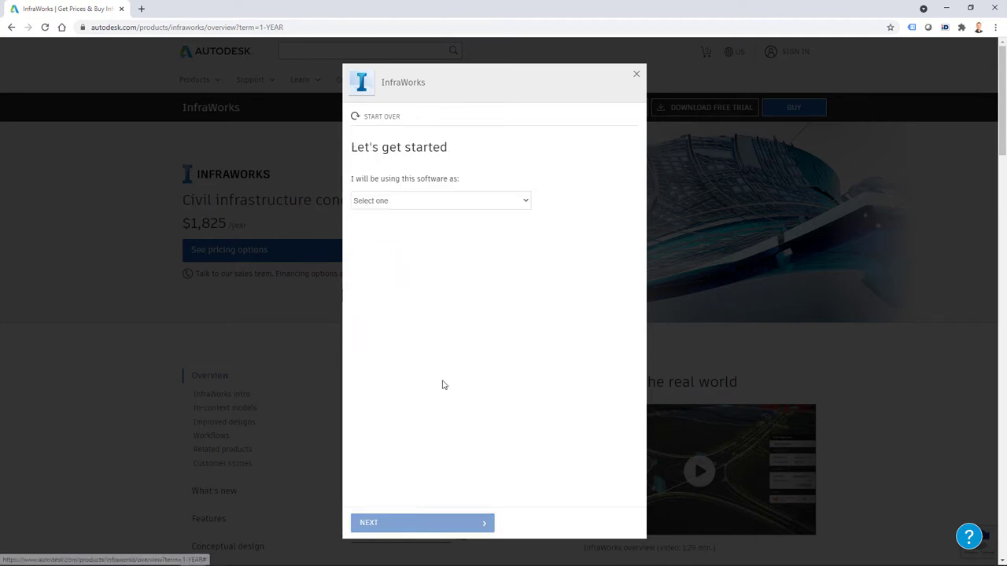
left_click(400, 200)
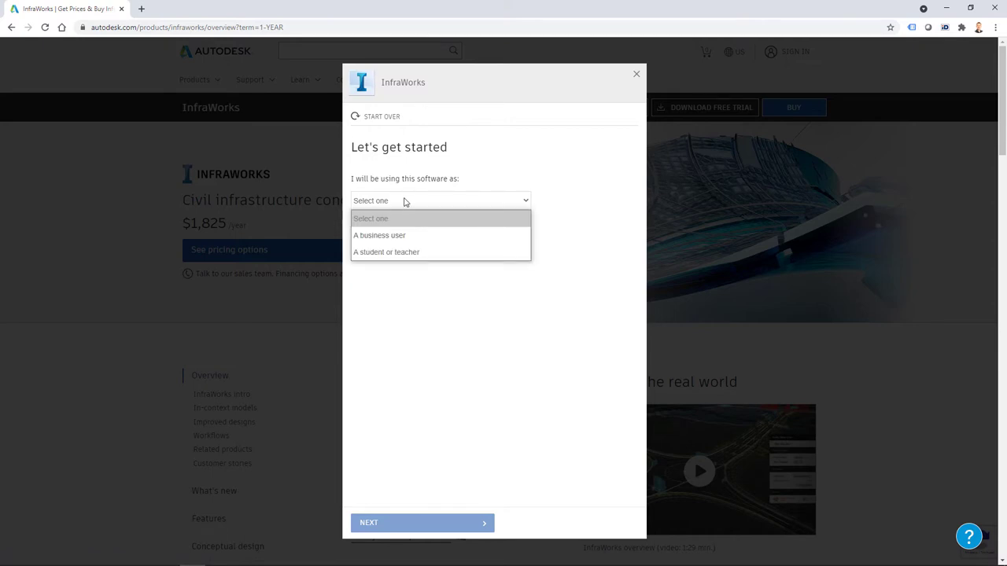
left_click(385, 237)
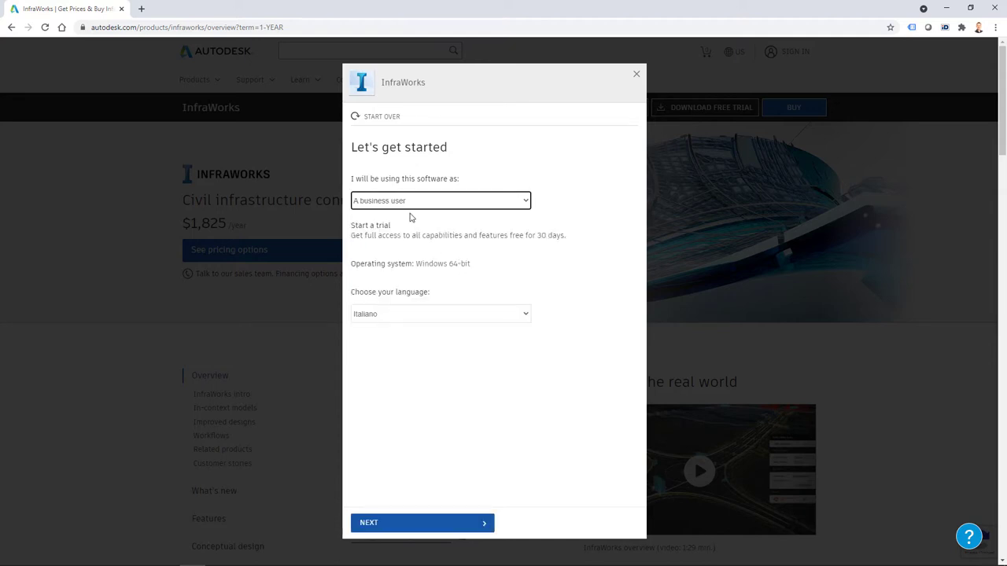
left_click(421, 315)
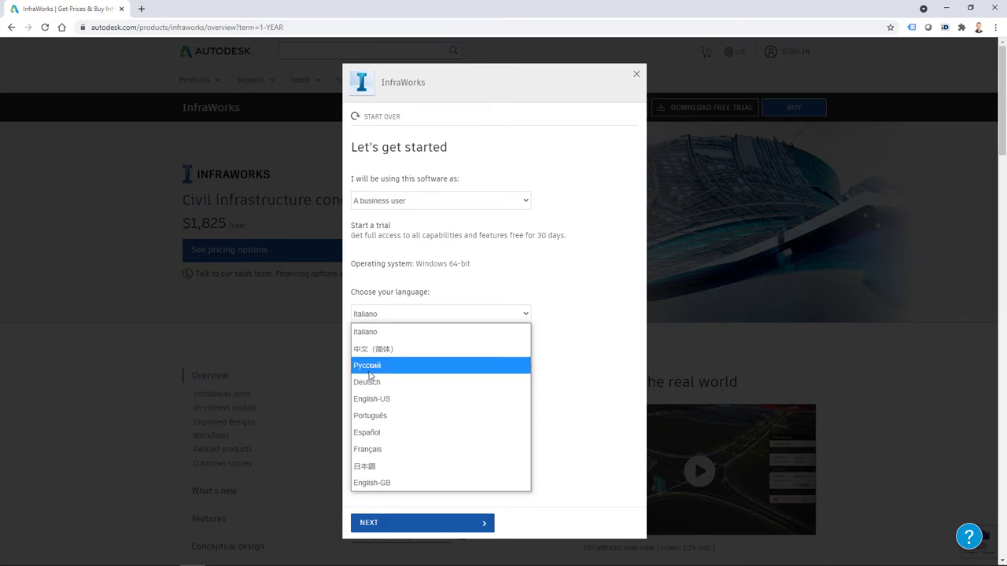
left_click(372, 401)
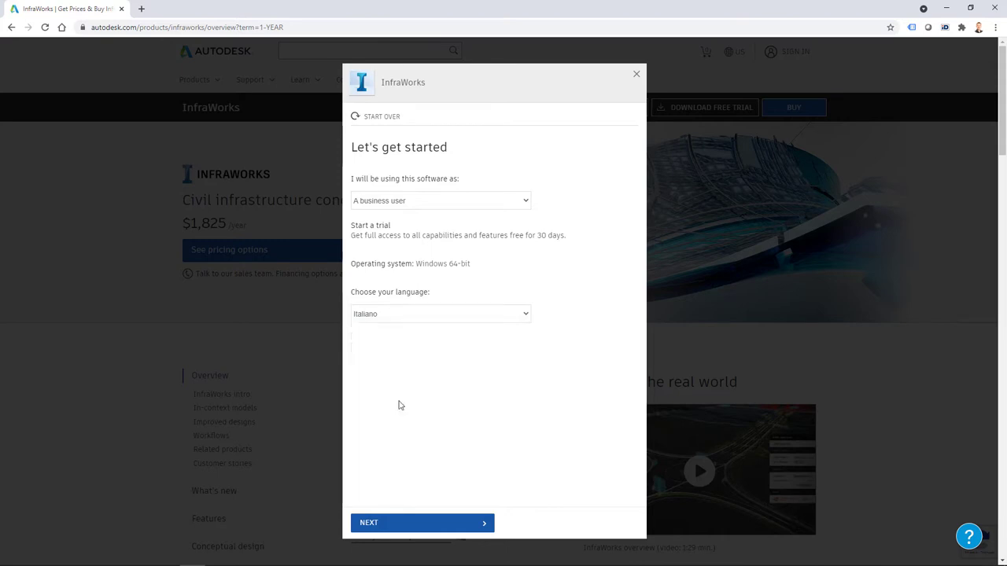
left_click(396, 526)
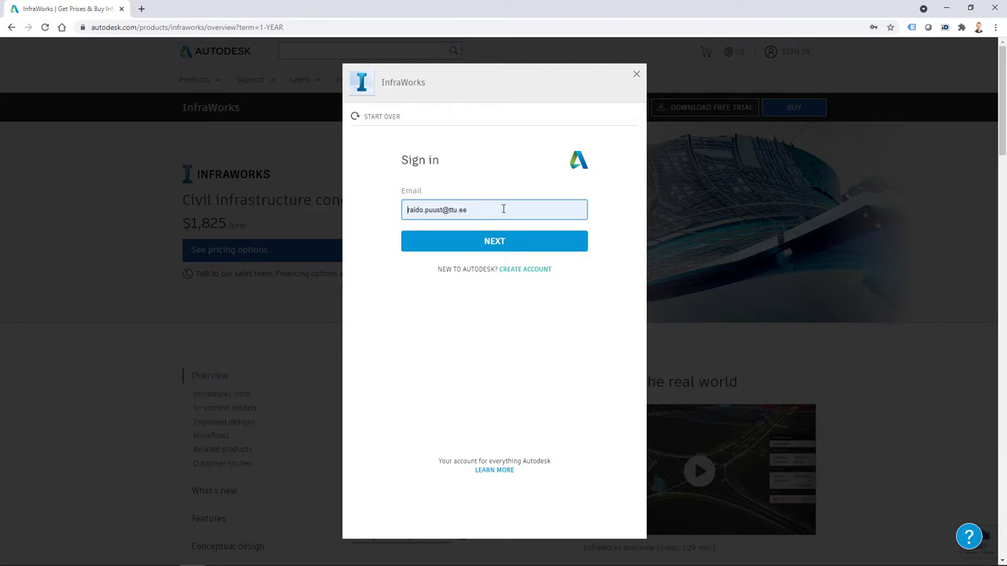
Enter the Autodesk account username, then sign in with the account password
type("raidop")
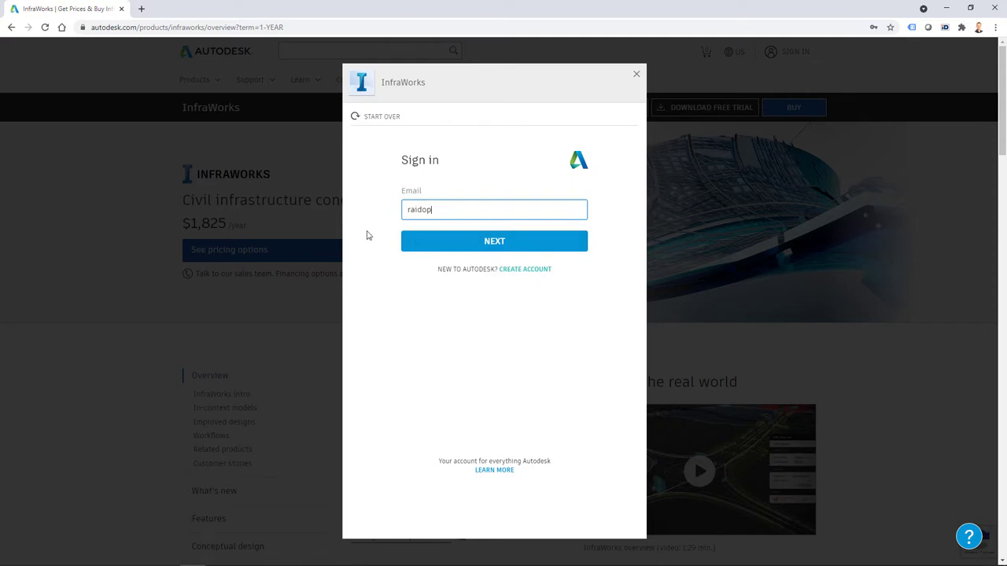
left_click(499, 245)
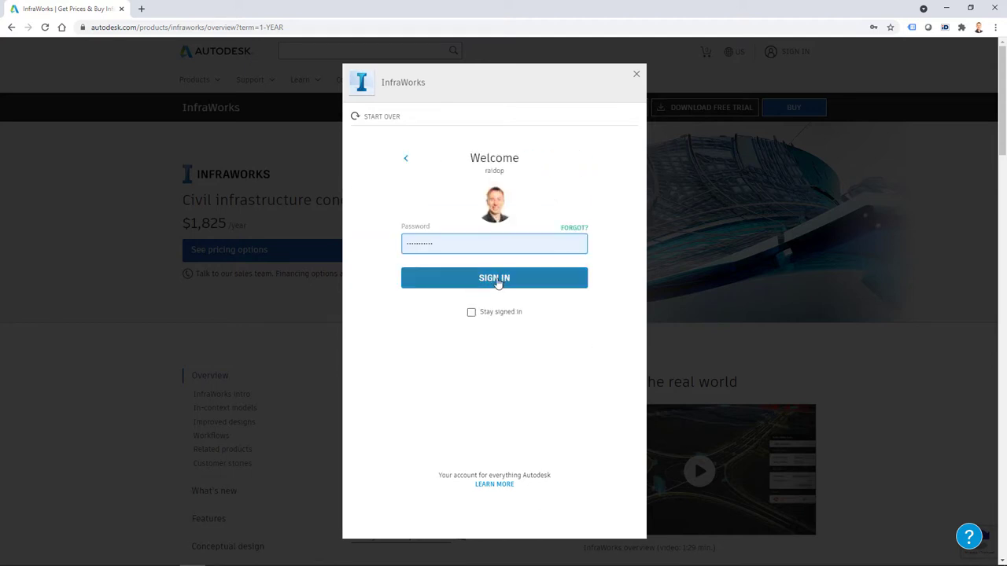
left_click(497, 281)
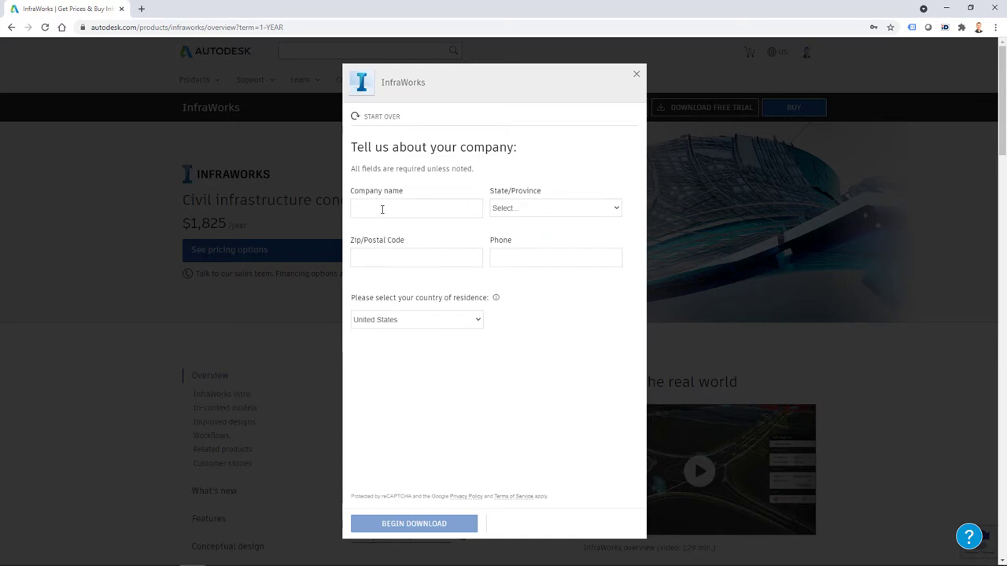
Autofill the TalTech company details for Estonia and begin the InfraWorks installer download
left_click(377, 258)
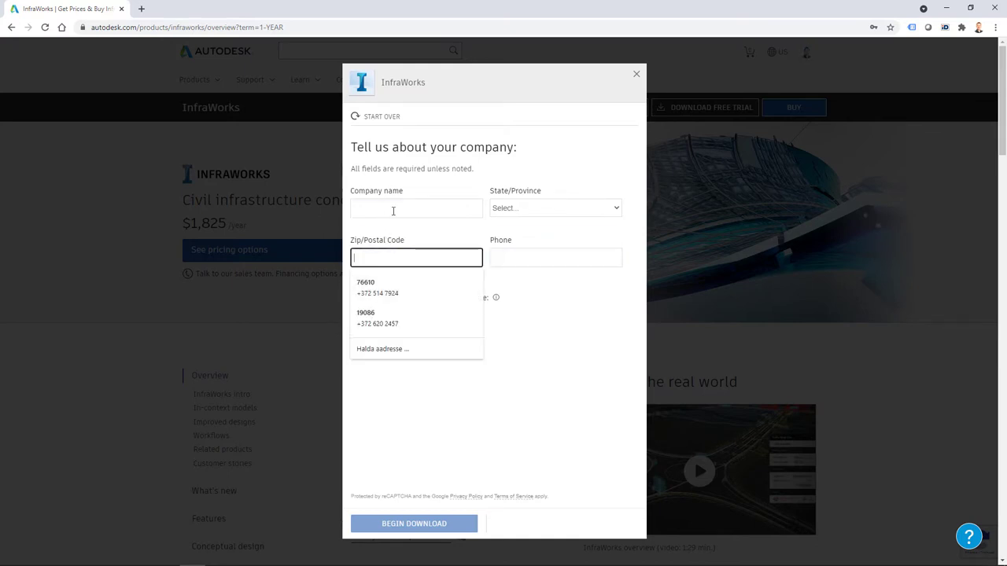
left_click(377, 317)
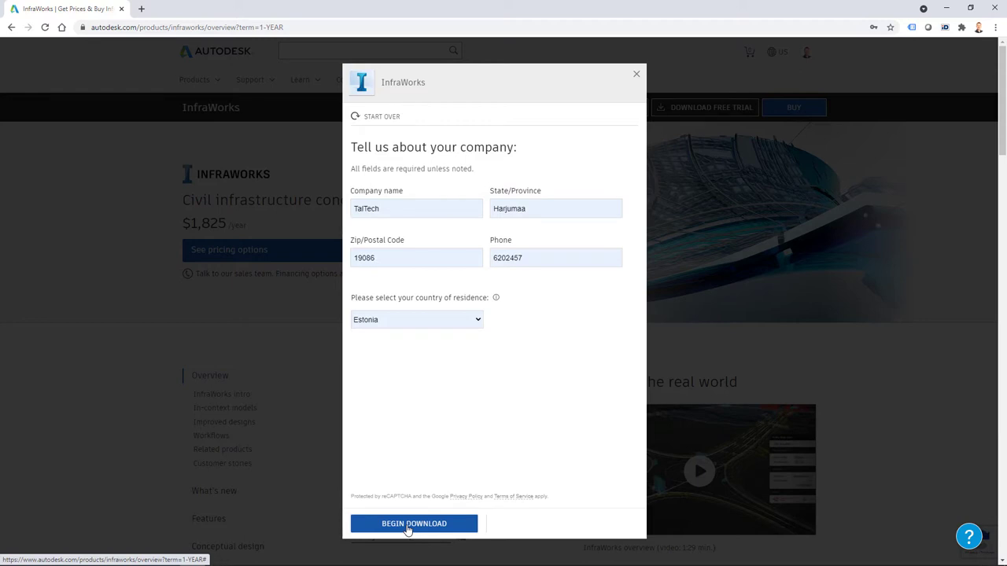
left_click(412, 523)
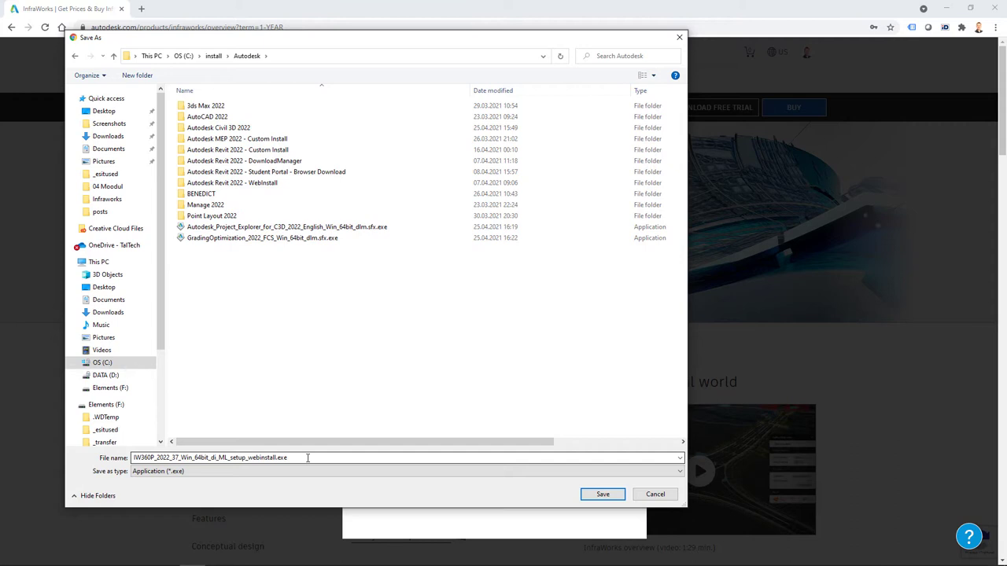
Create an InfraWorks2022 folder in C:\install\Autodesk, save the installer there, and open the finished download
right_click(339, 340)
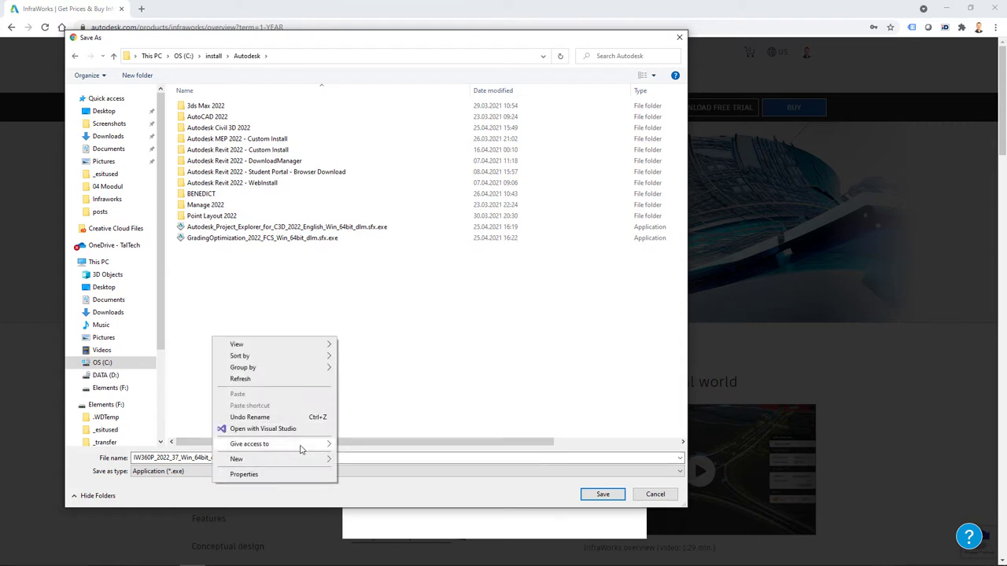
mouse_move(295, 458)
left_click(368, 340)
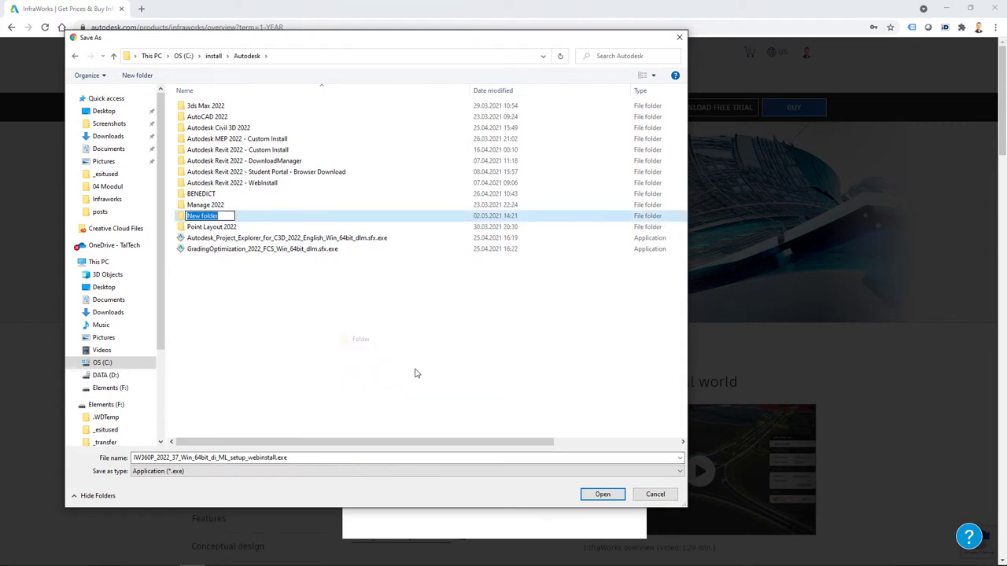
type("InfraWorks2022")
key("Return")
key("Return")
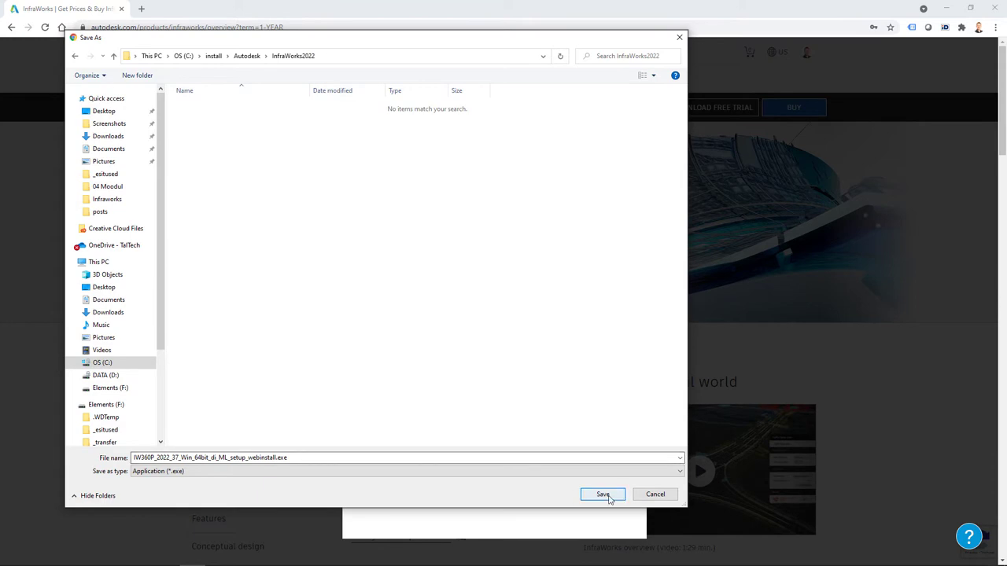
left_click(602, 494)
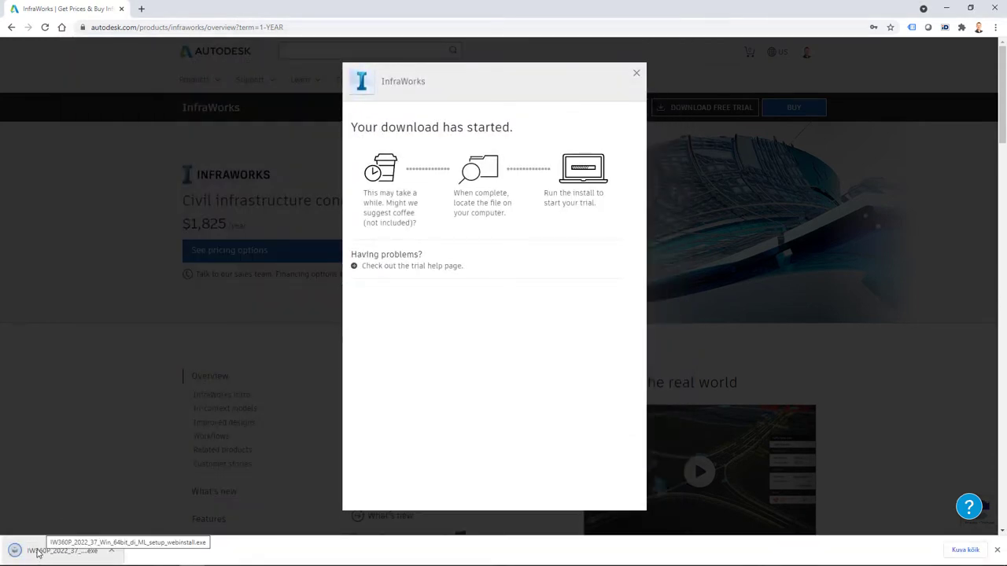
left_click(37, 553)
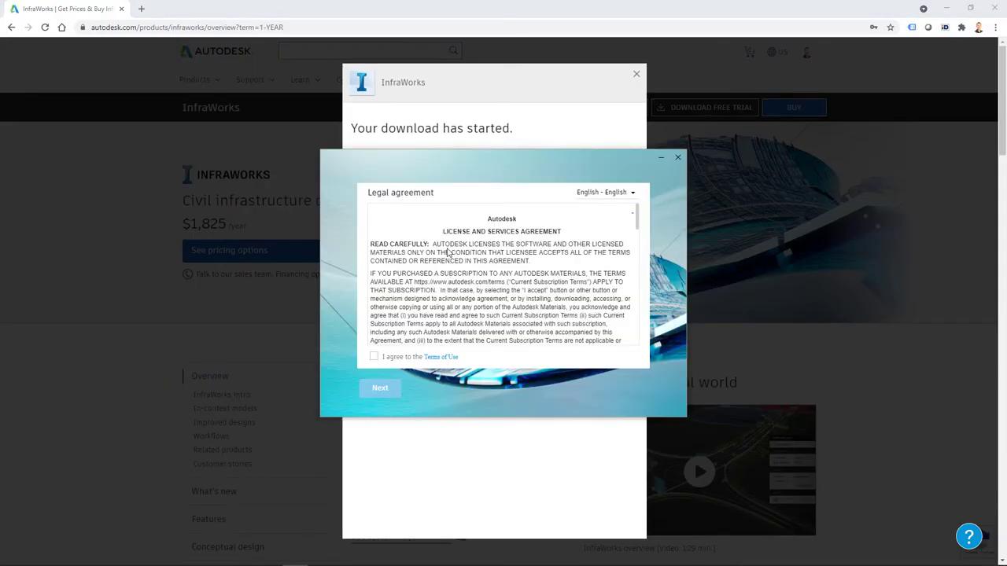
Accept the Terms of Use and install to the default locations, then cancel when installation halts
left_click(373, 357)
left_click(379, 389)
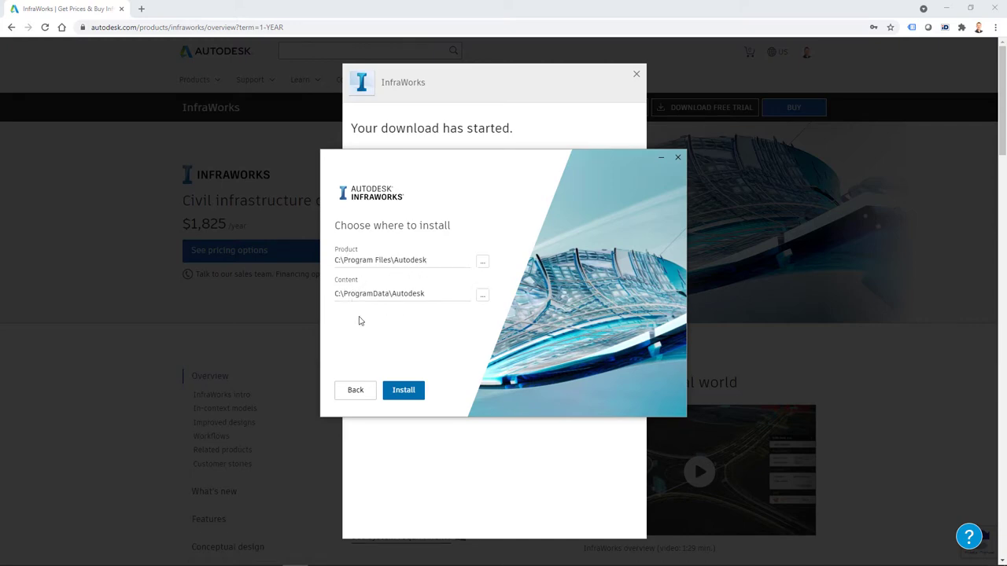
left_click(404, 392)
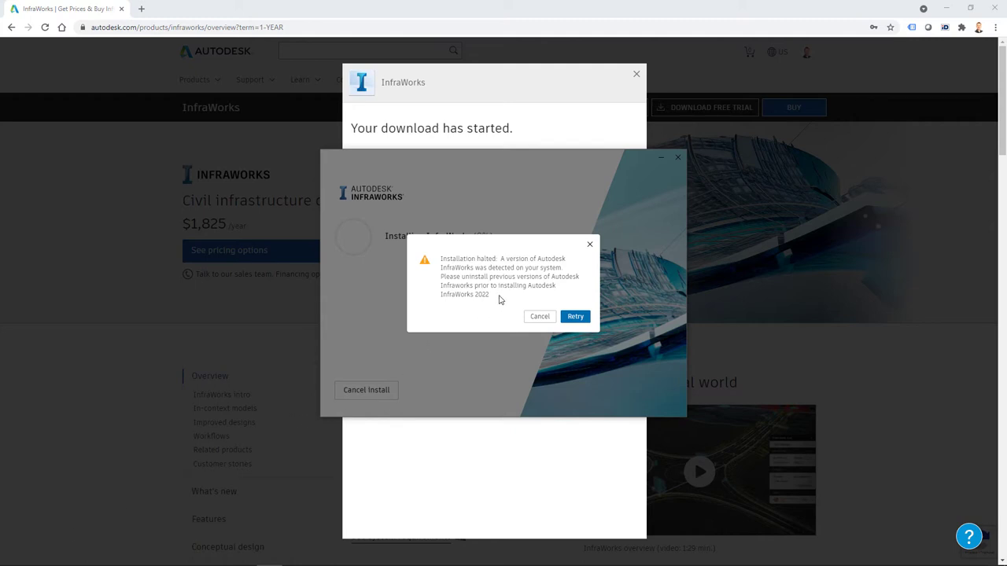
left_click(538, 317)
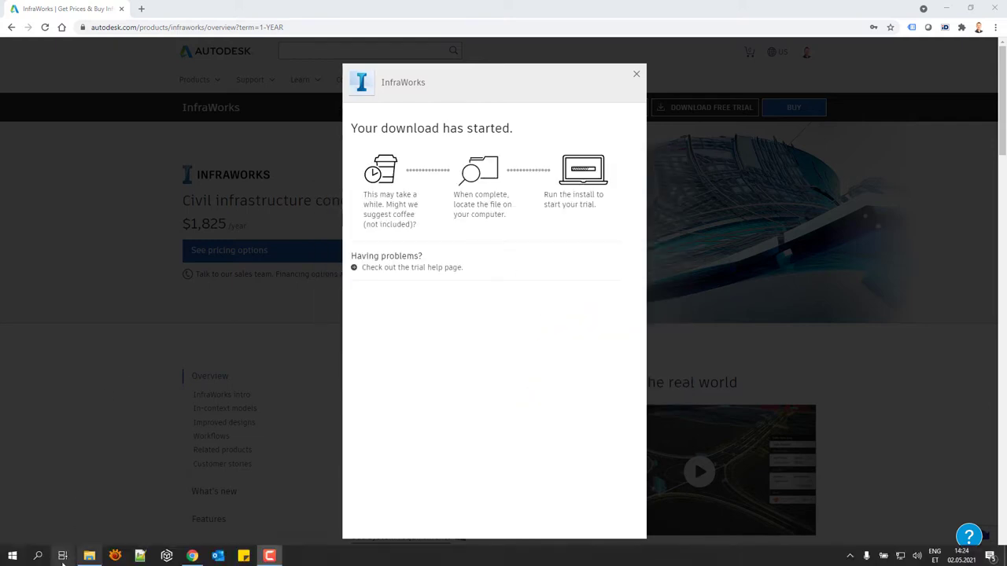
Open Add or remove programs and filter the installed apps for 'infraworks'
left_click(37, 556)
type("add")
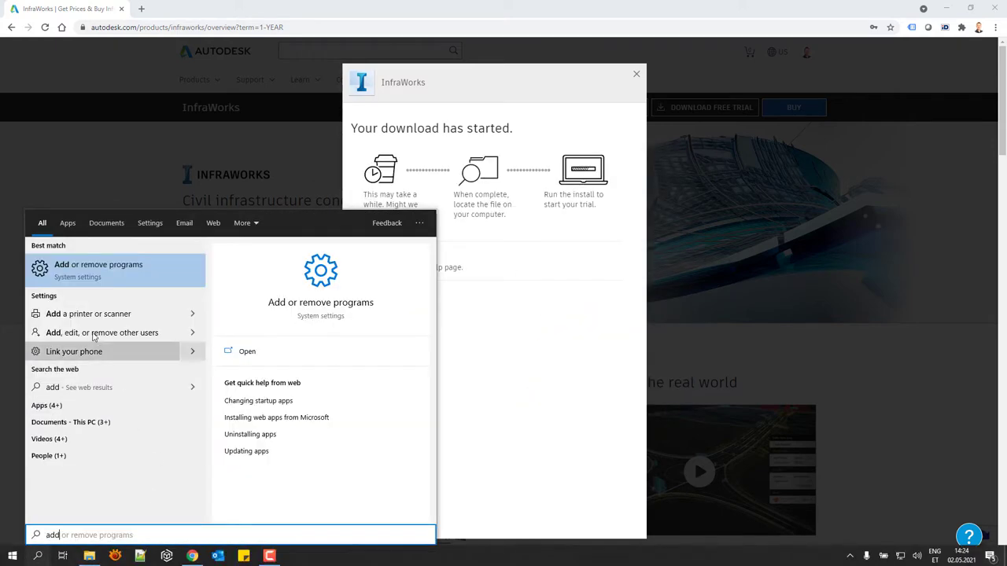
left_click(111, 268)
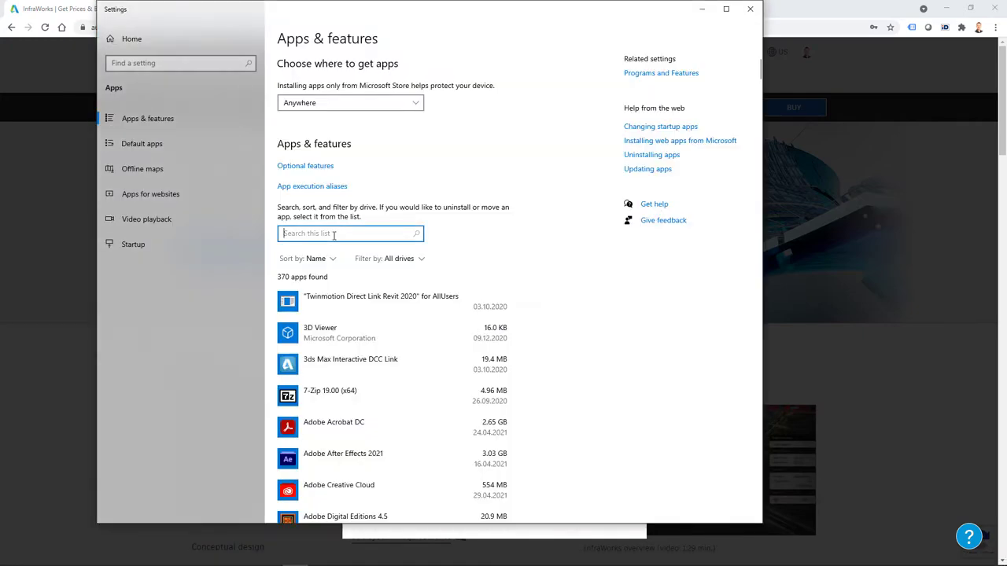
type("infraworks")
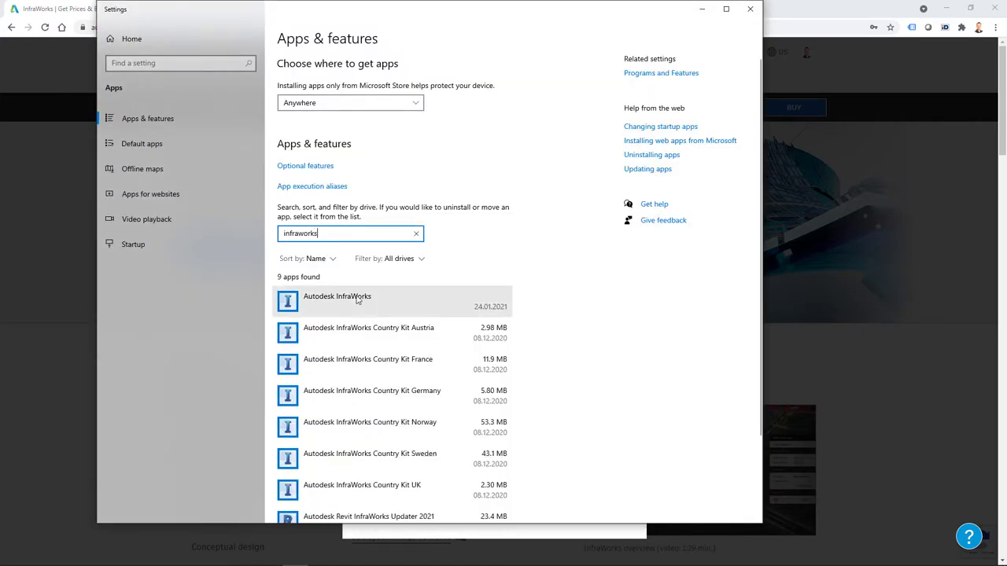
Uninstall the existing Autodesk InfraWorks through its setup, finish, and close Settings
left_click(384, 302)
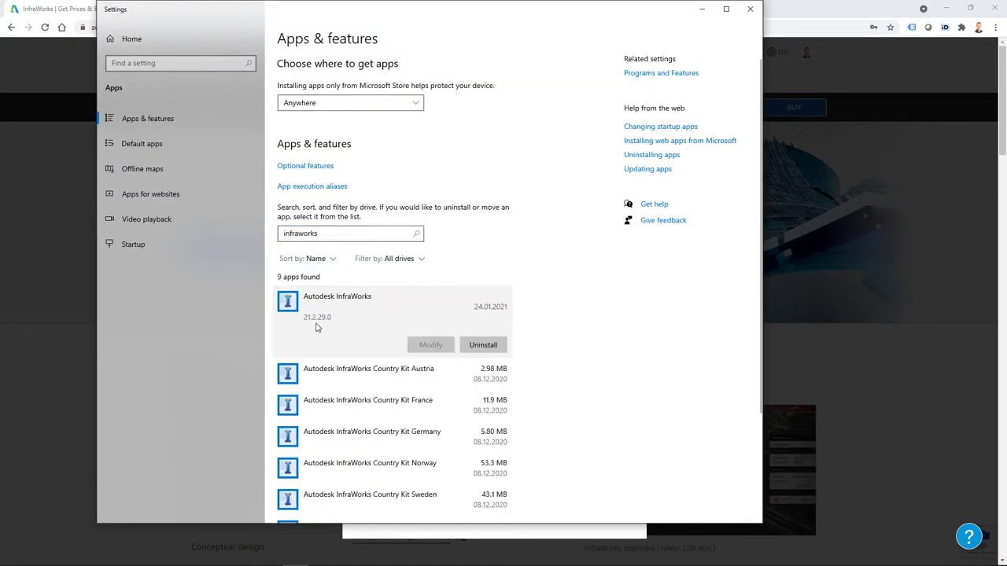
left_click(493, 347)
left_click(532, 318)
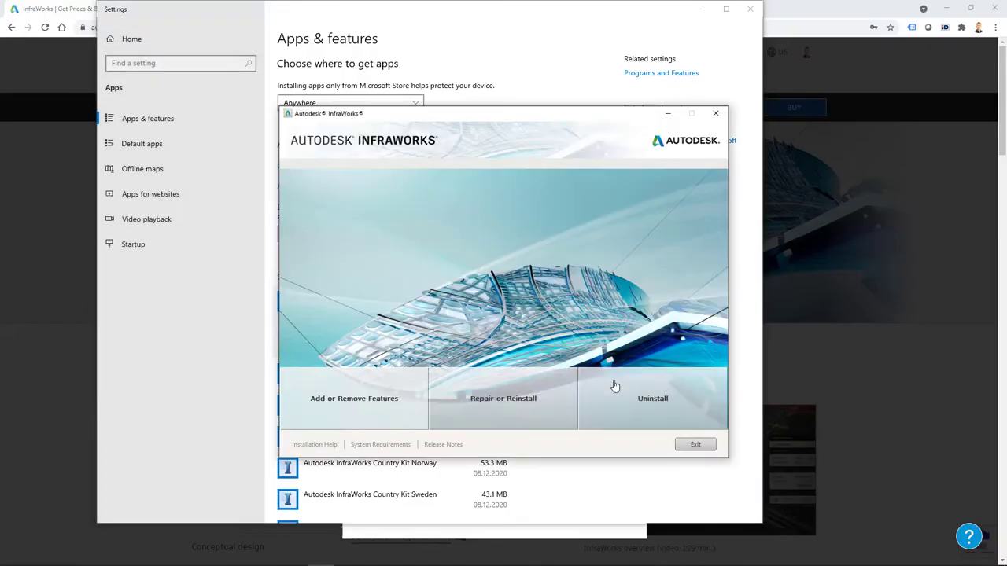
left_click(654, 403)
left_click(641, 444)
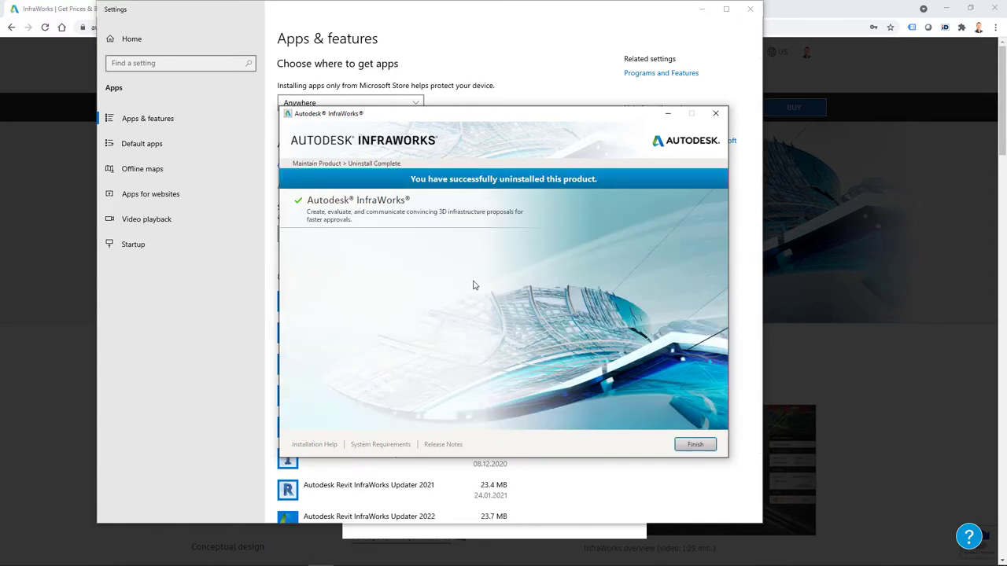
left_click(696, 444)
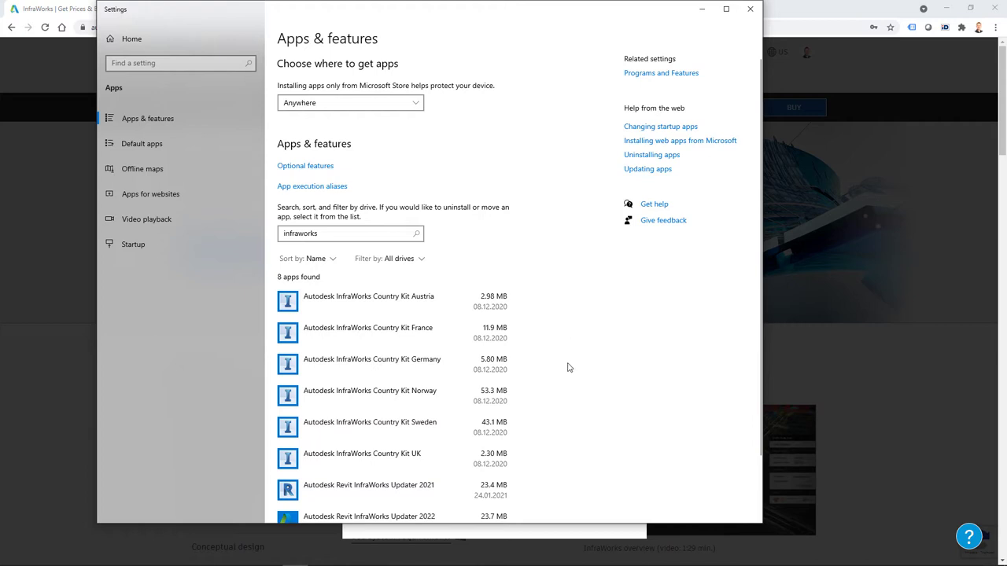
left_click(752, 10)
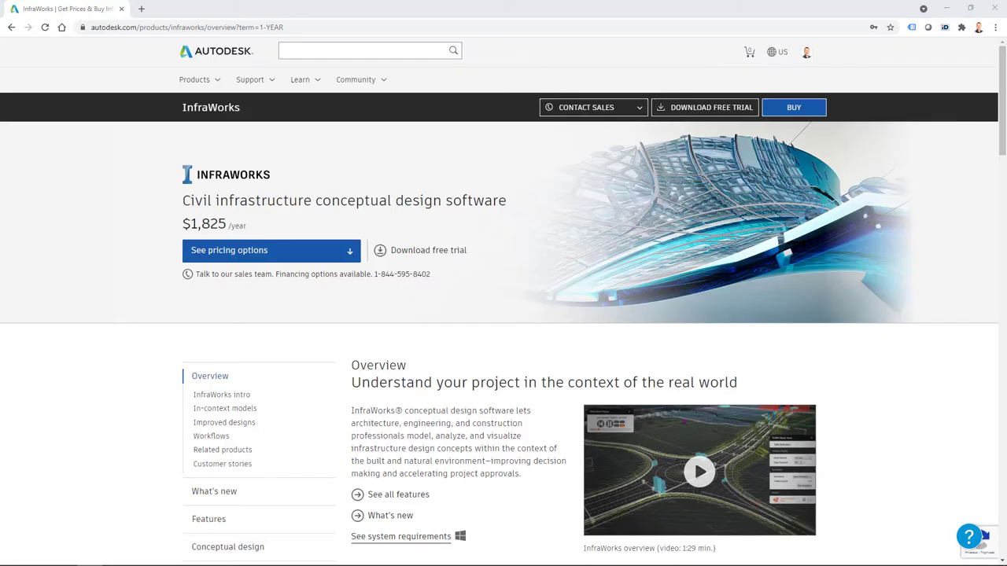
Run the InfraWorks 2022 setup from its folder, accept the terms, and install to default locations
key("alt+Tab")
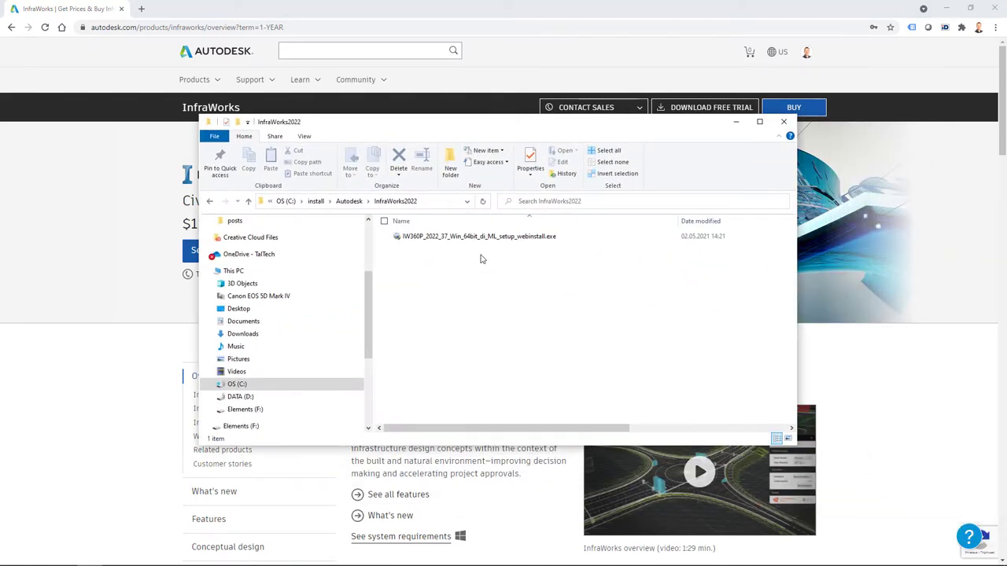
left_click(483, 241)
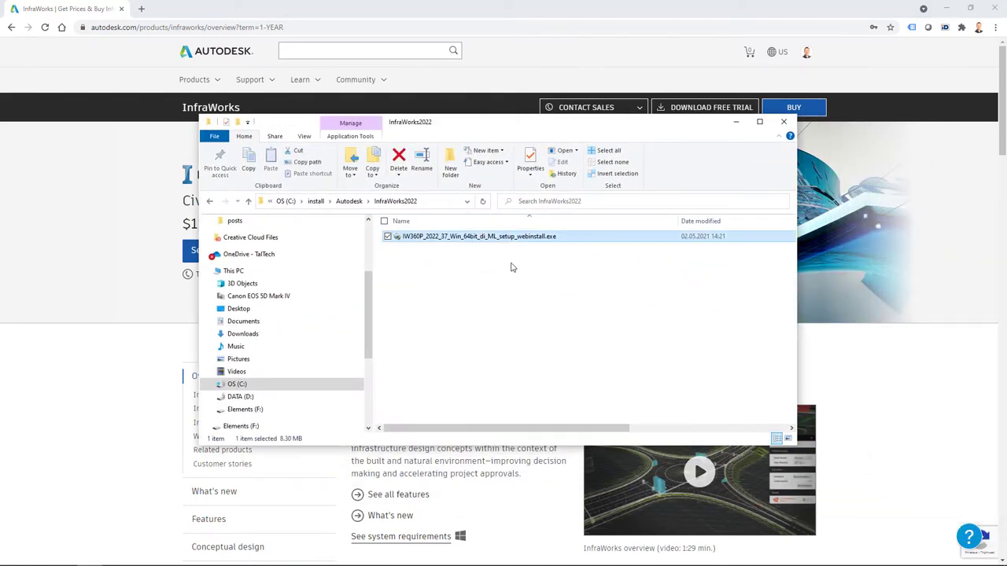
double_click(472, 237)
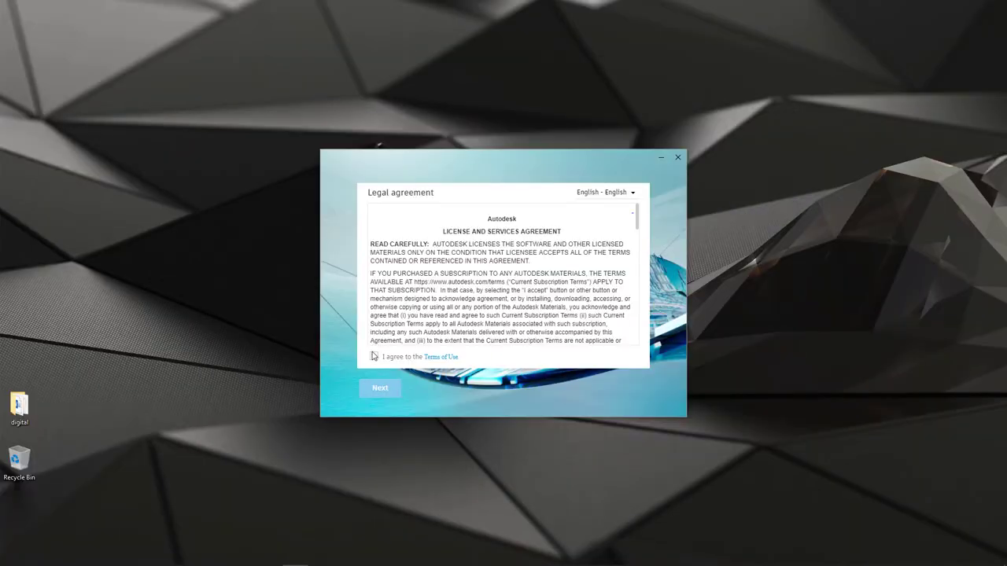
left_click(374, 356)
left_click(379, 389)
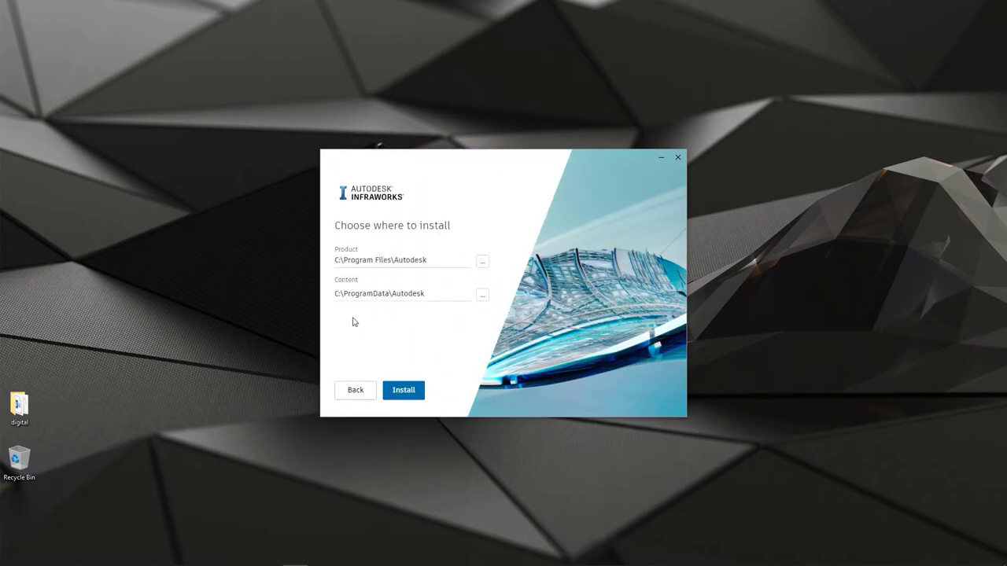
left_click(417, 394)
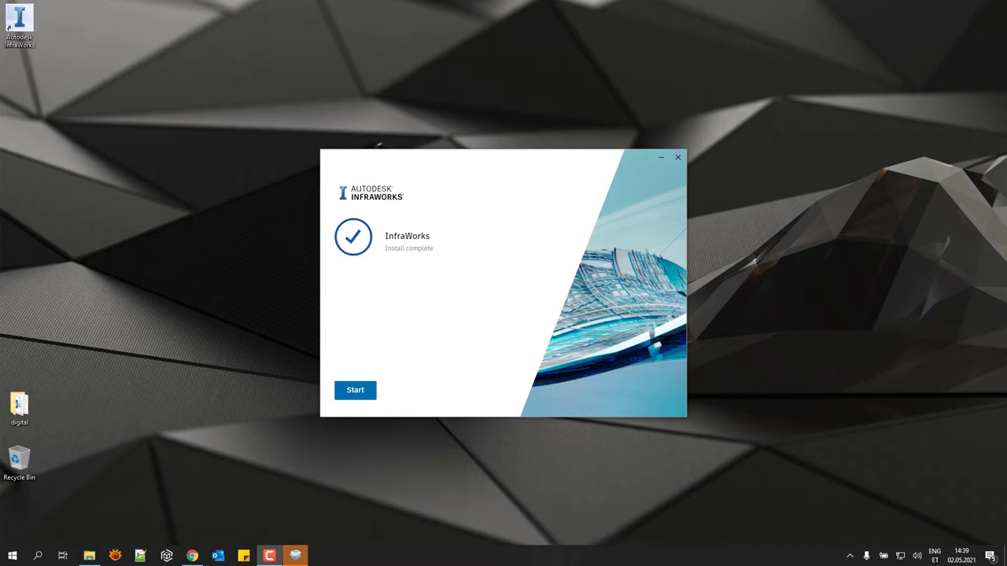
Move the InfraWorks2022 folder window and narrow its columns so the installer's type and size show
key("alt+Tab")
left_click_drag(999, 118, 542, 124)
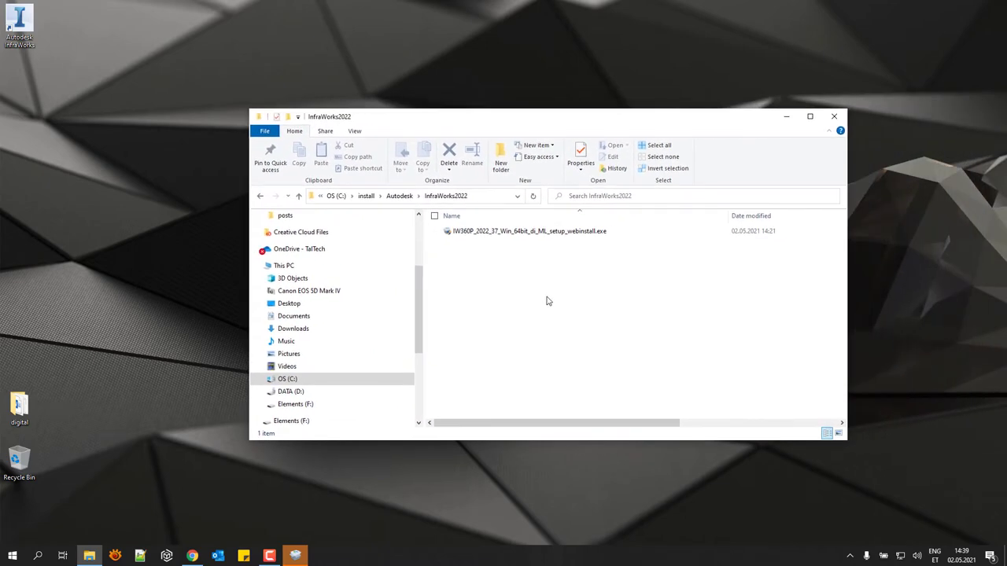
left_click_drag(728, 215, 630, 216)
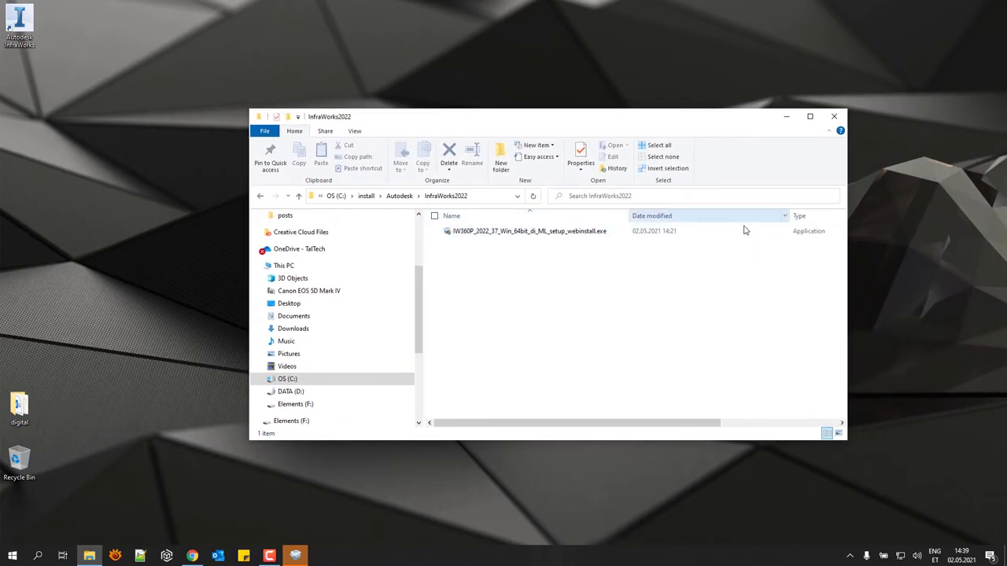
left_click_drag(787, 215, 702, 211)
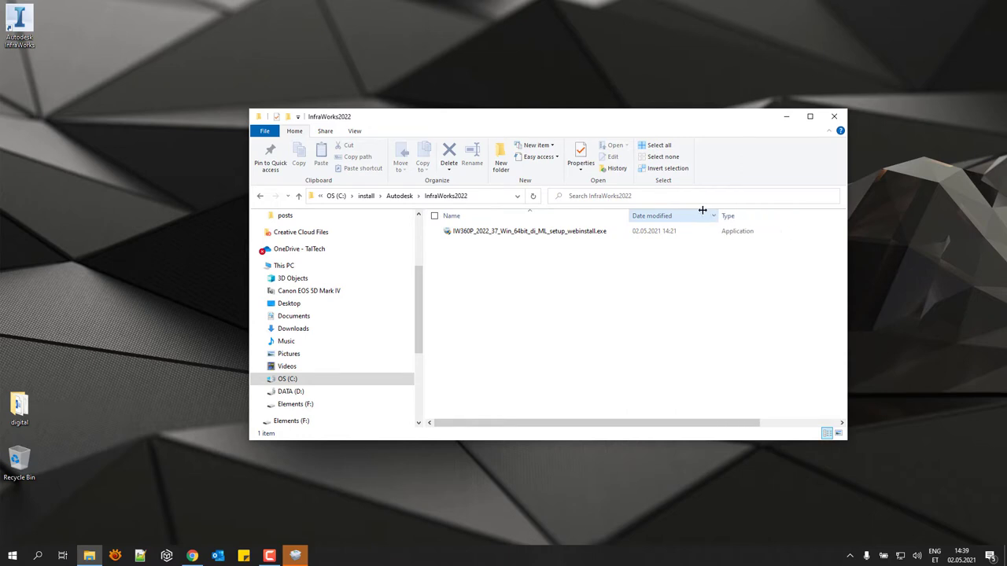
left_click_drag(847, 220, 811, 218)
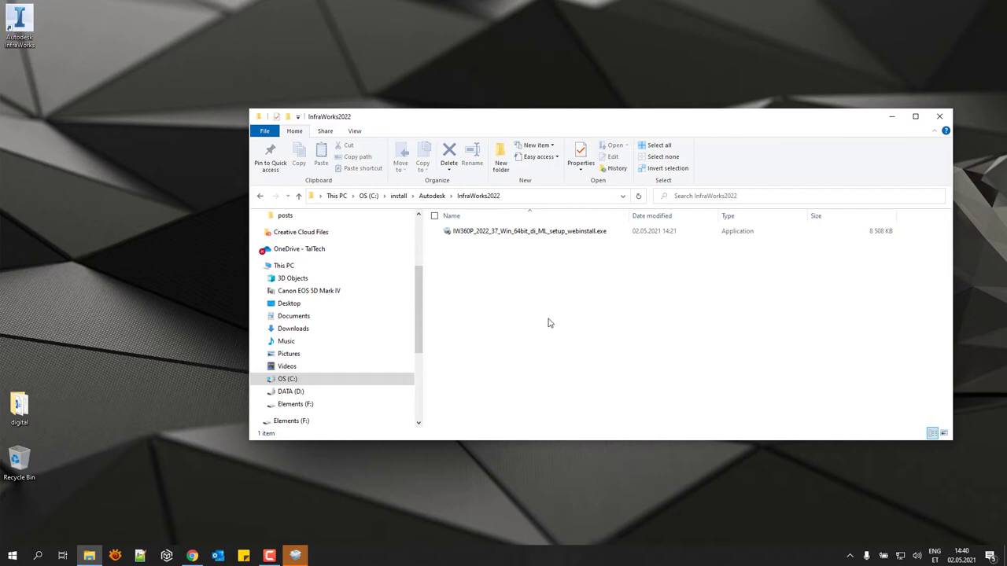
Browse to C:\Autodesk\WI and select its most recent subfolder
left_click(370, 196)
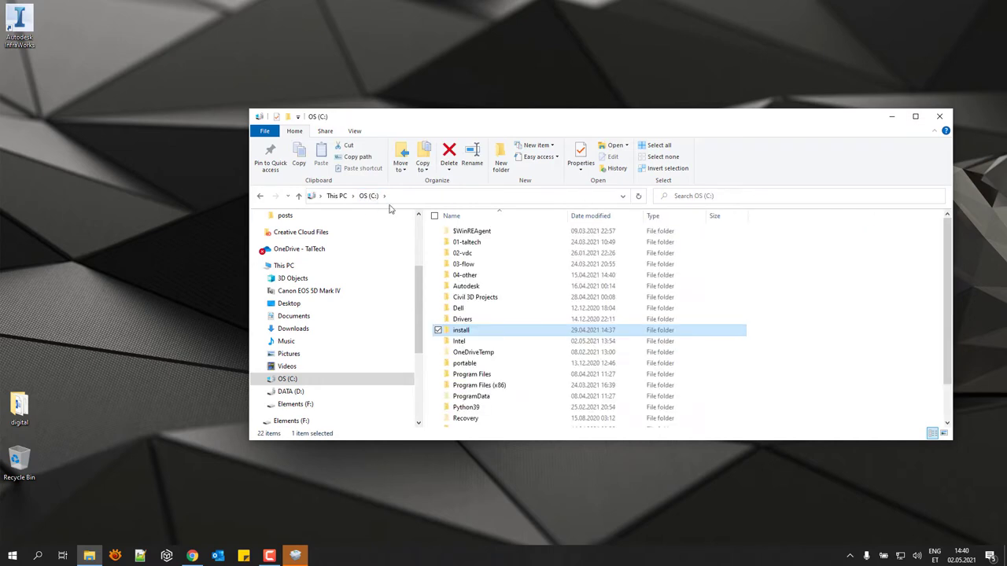
double_click(464, 288)
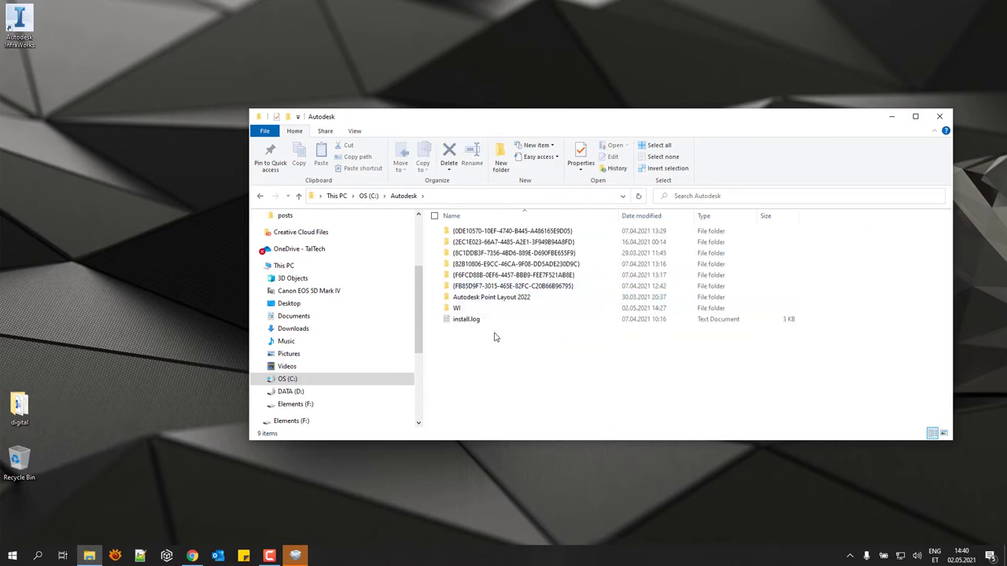
mouse_move(455, 311)
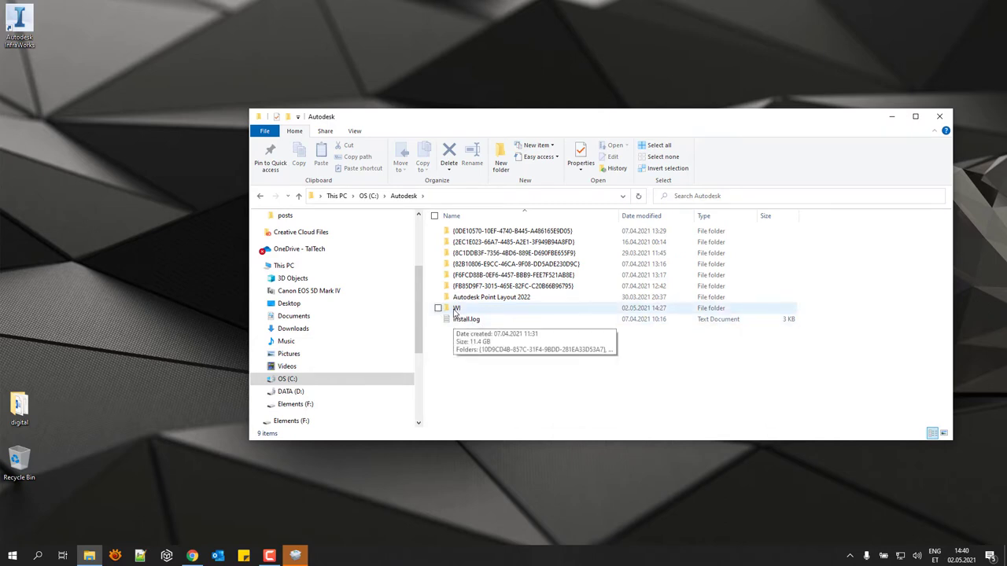
double_click(454, 310)
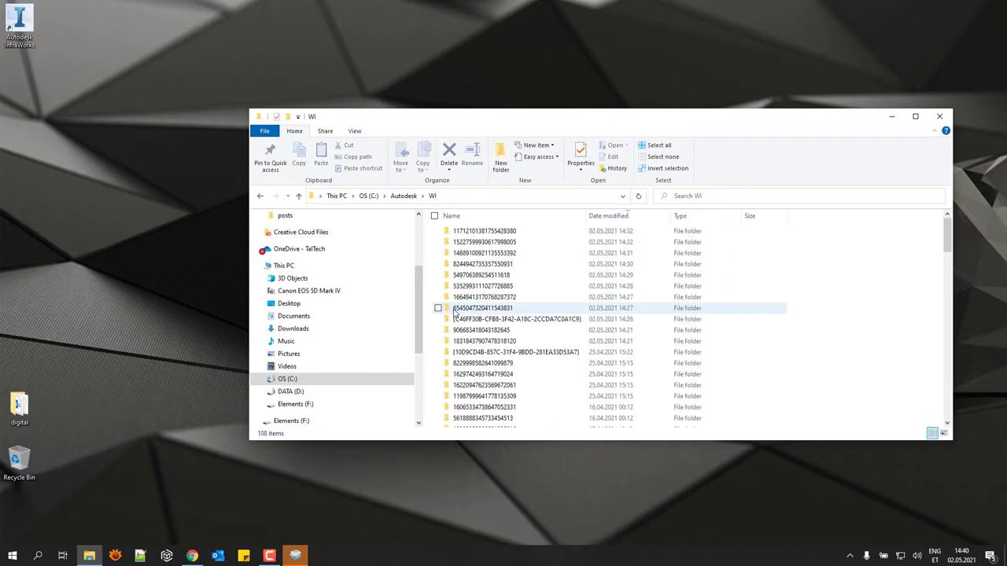
left_click(502, 253)
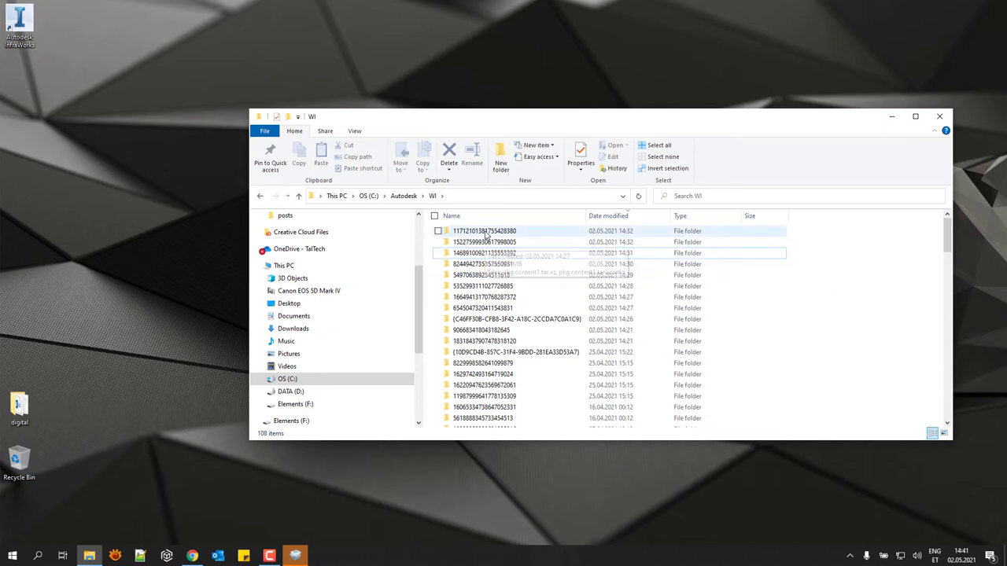
Browse C:\install\Autodesk\Autodesk Civil 3D 2022 into its setup files subfolder, then return to the install-complete window
left_click(368, 196)
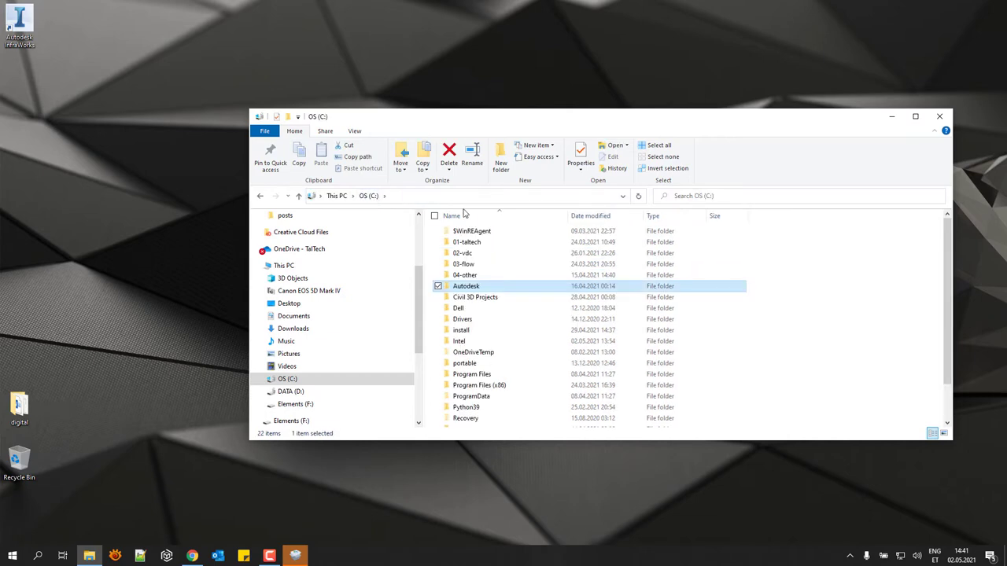
double_click(476, 330)
double_click(475, 232)
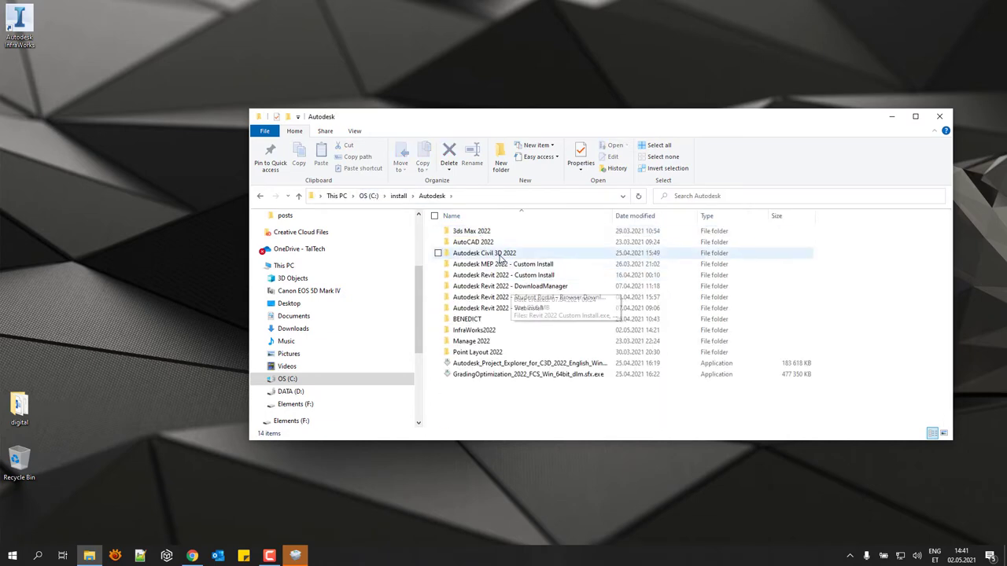
double_click(495, 253)
double_click(488, 231)
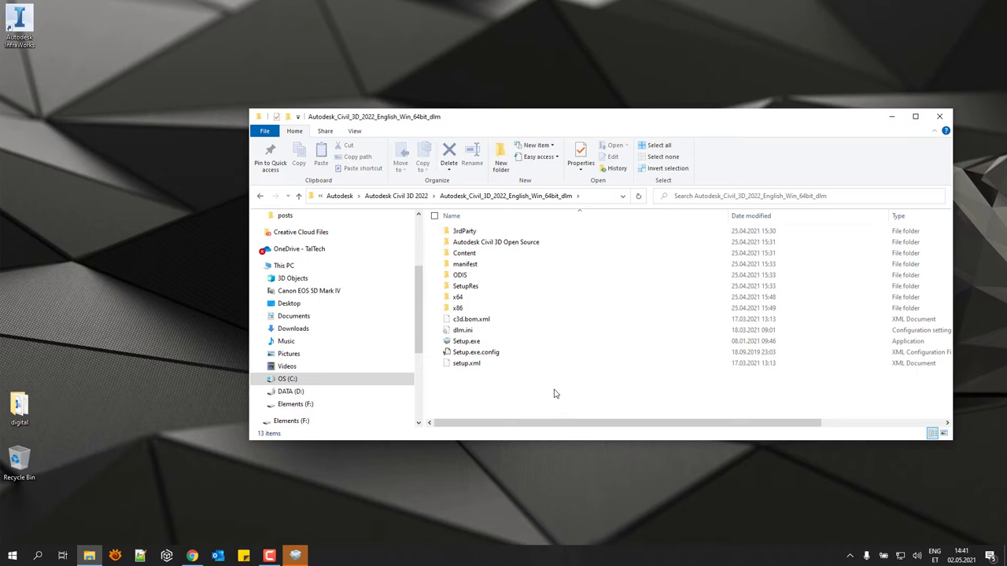
left_click(499, 492)
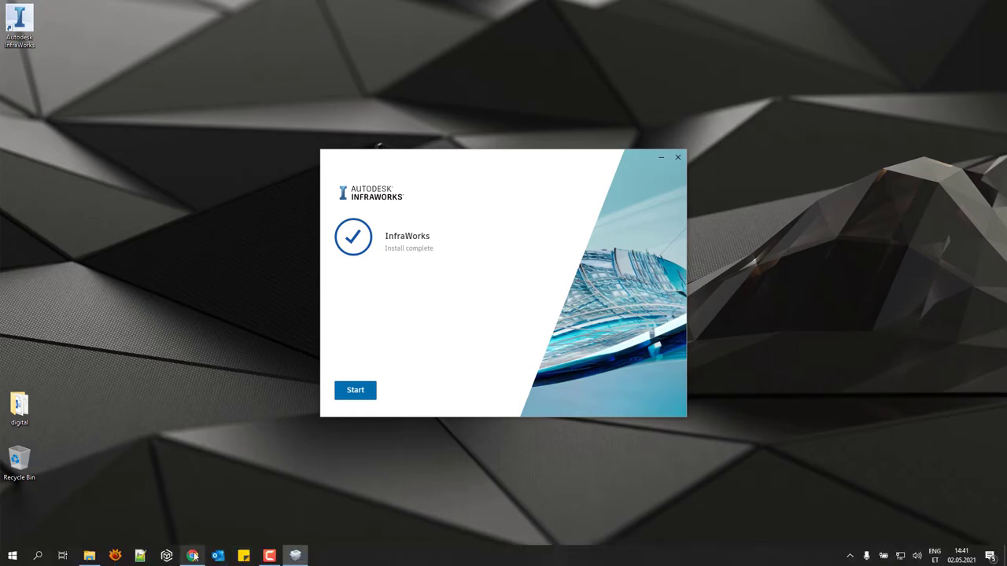
Open a new Chrome tab and go to manage.autodesk.com via the address autocomplete
left_click(193, 556)
left_click(143, 27)
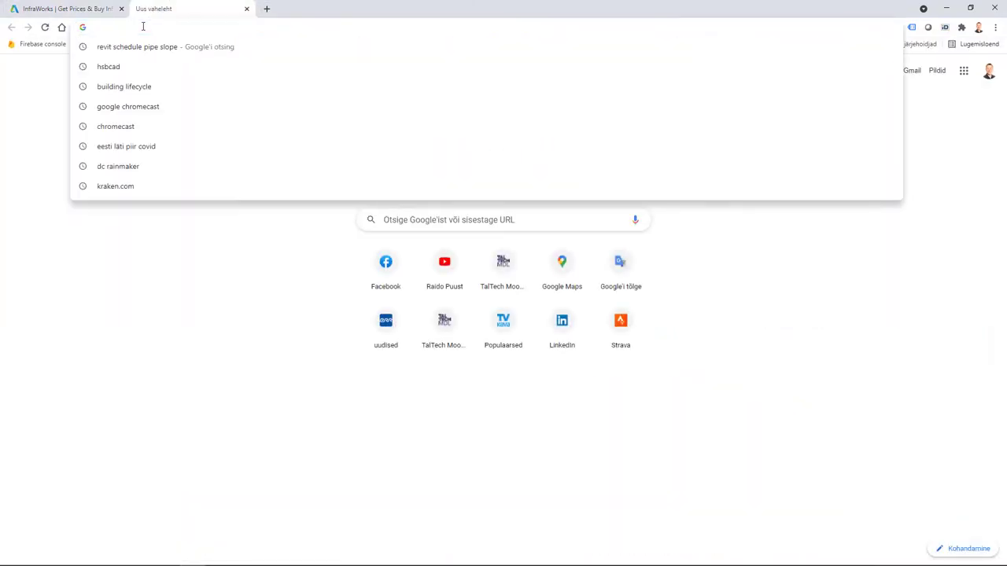
type("manage.autodesk.com")
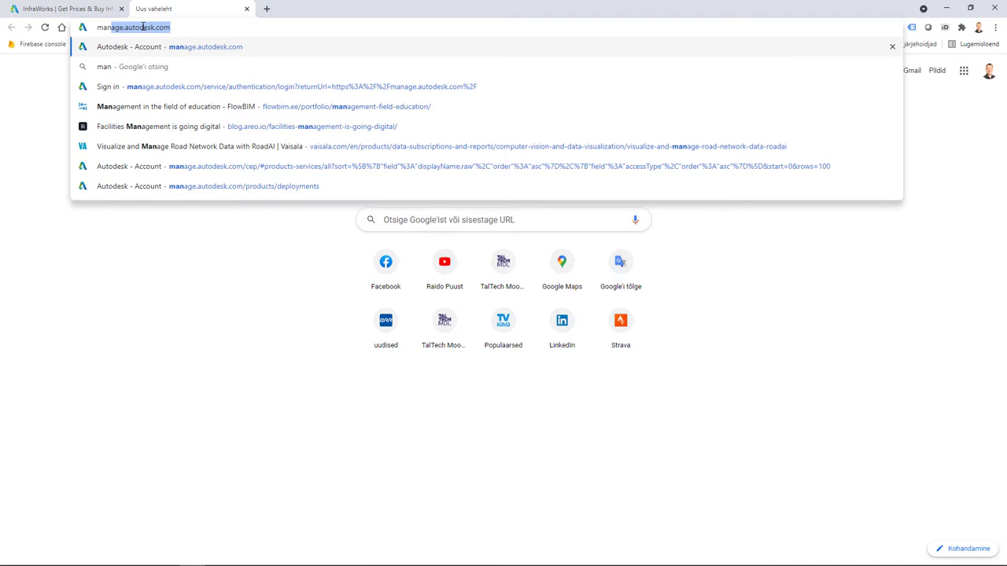
key("Right")
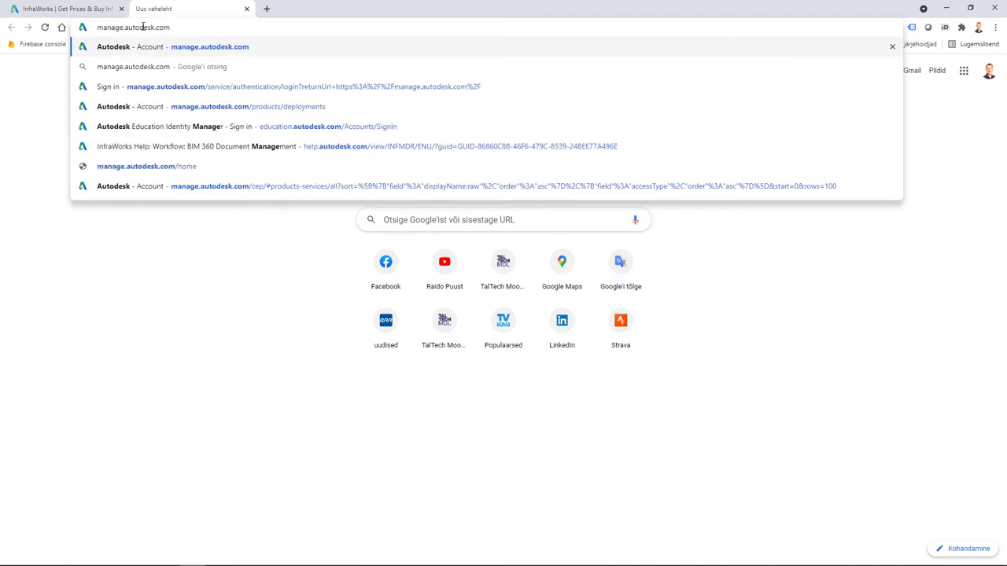
key("Return")
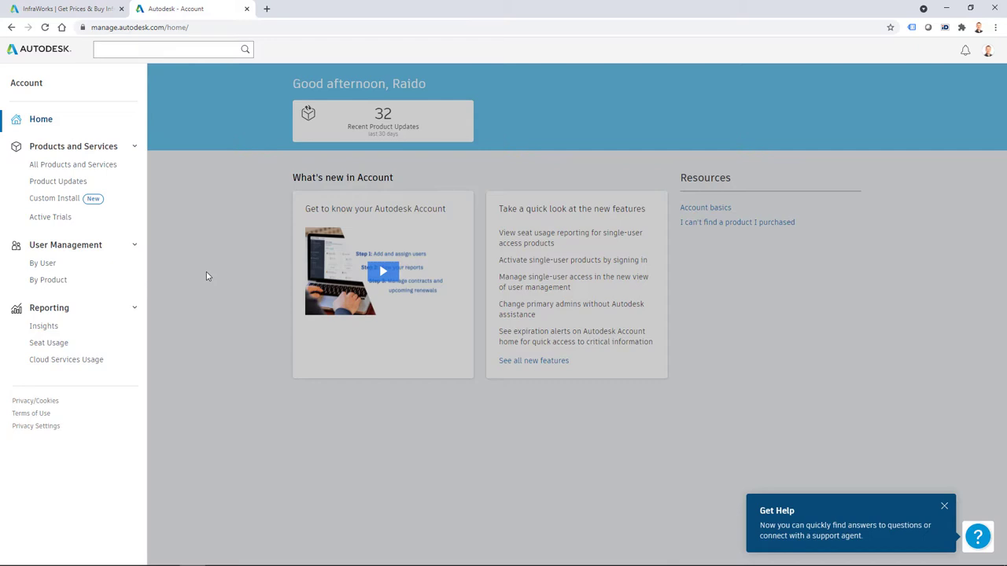
Expand InfraWorks under All Products and Services to list its 2022–2019 downloads, then open a new tab
left_click(987, 51)
left_click(987, 50)
left_click(71, 167)
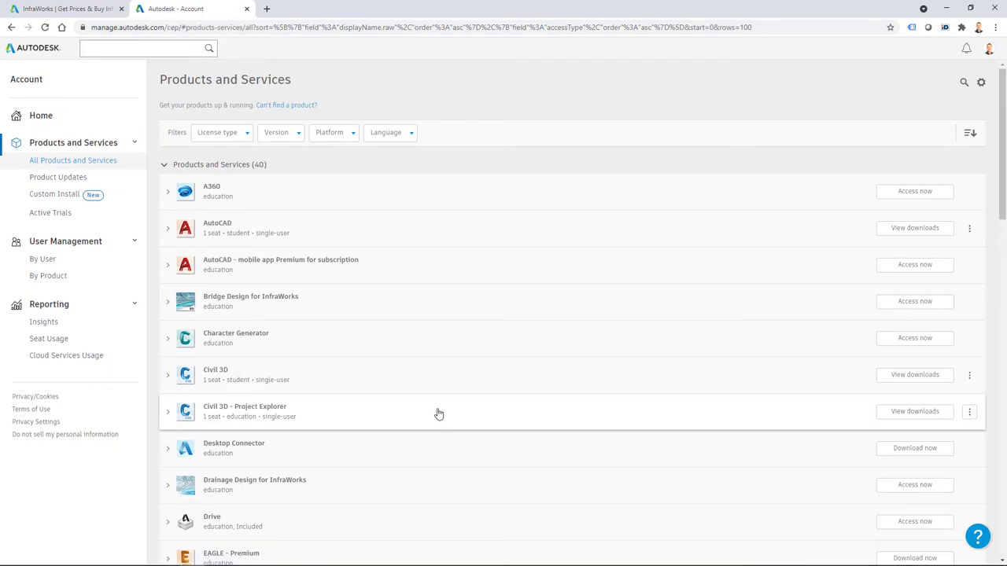
scroll(439, 414, "down", 4)
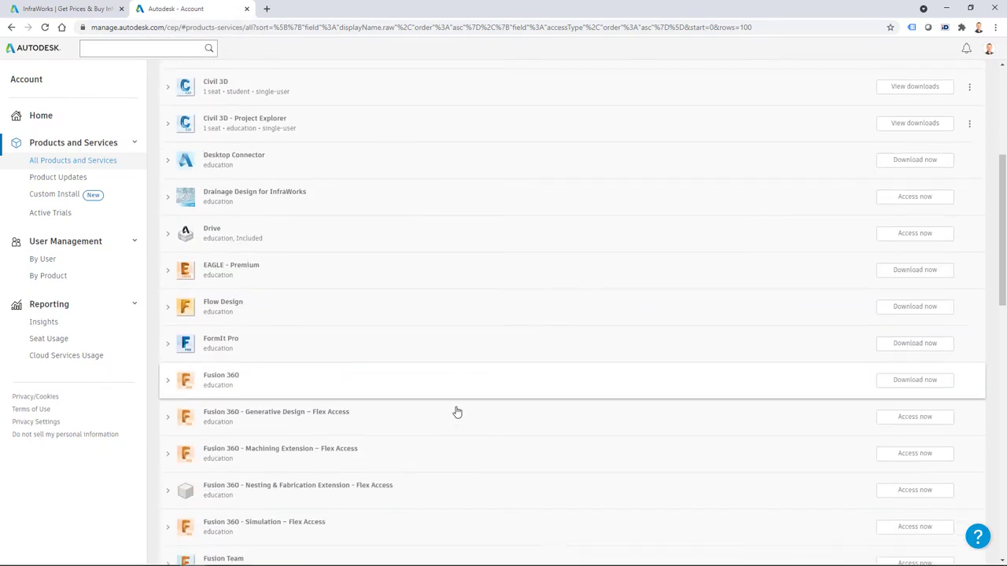
scroll(456, 412, "down", 5)
left_click(221, 265)
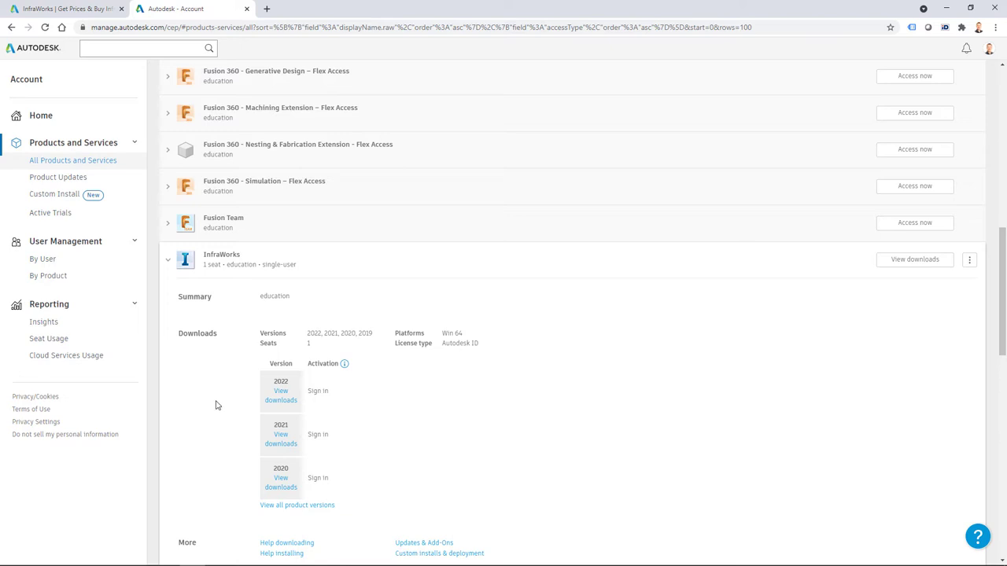
left_click(267, 8)
left_click(265, 24)
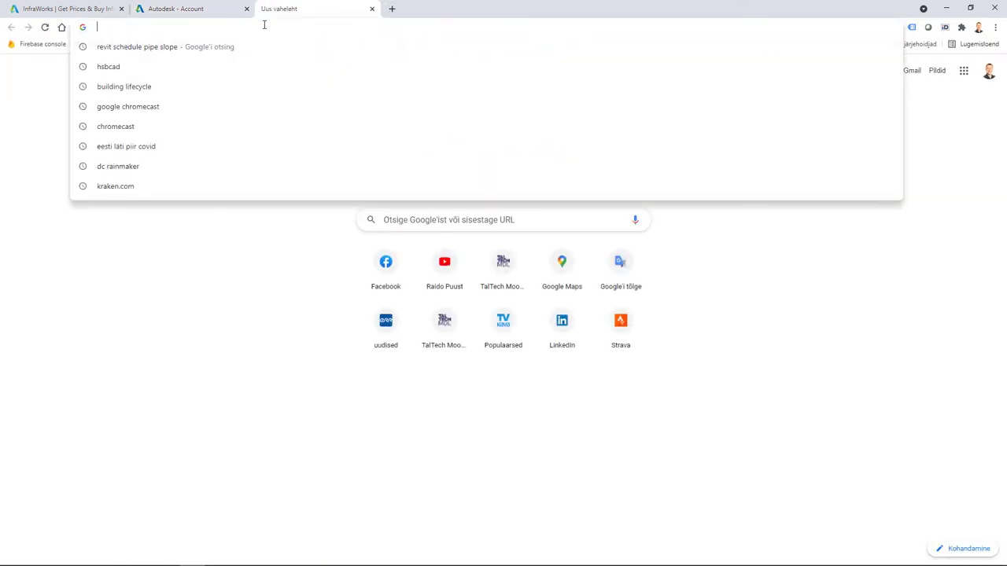
Go to autodesk.com/education, open the Students section, and follow Get products under eligibility
type("autodesk.com")
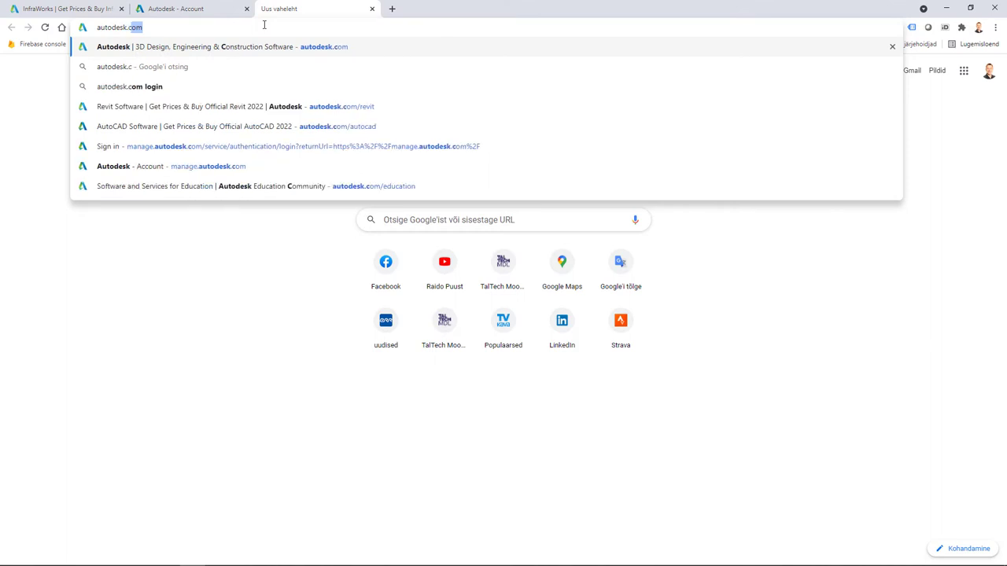
type("/educ")
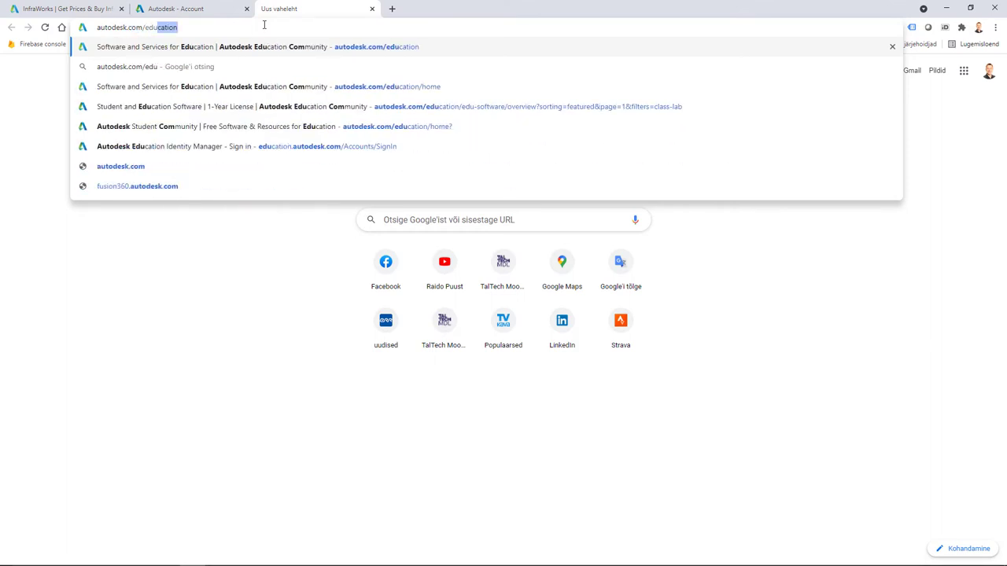
key("Return")
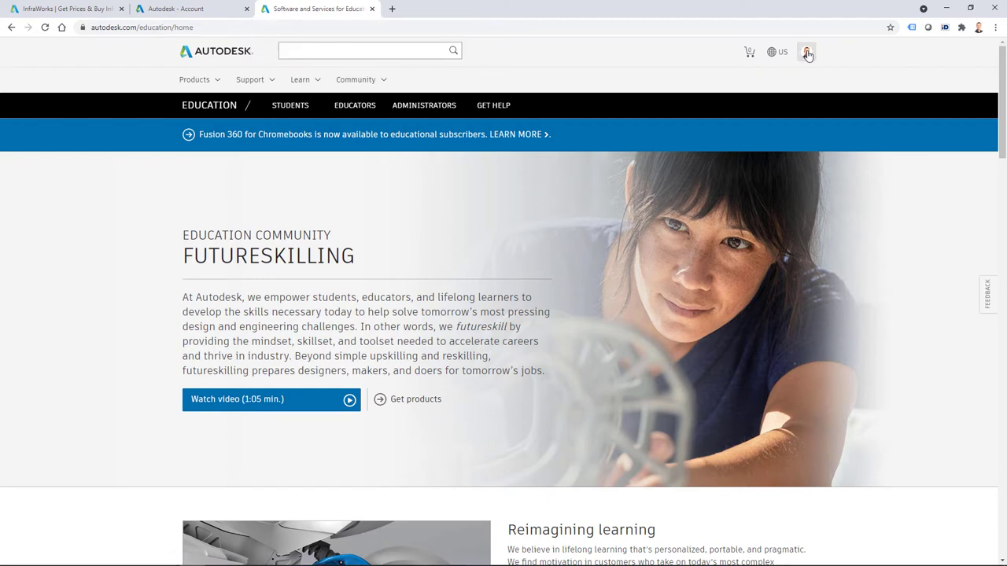
left_click(288, 107)
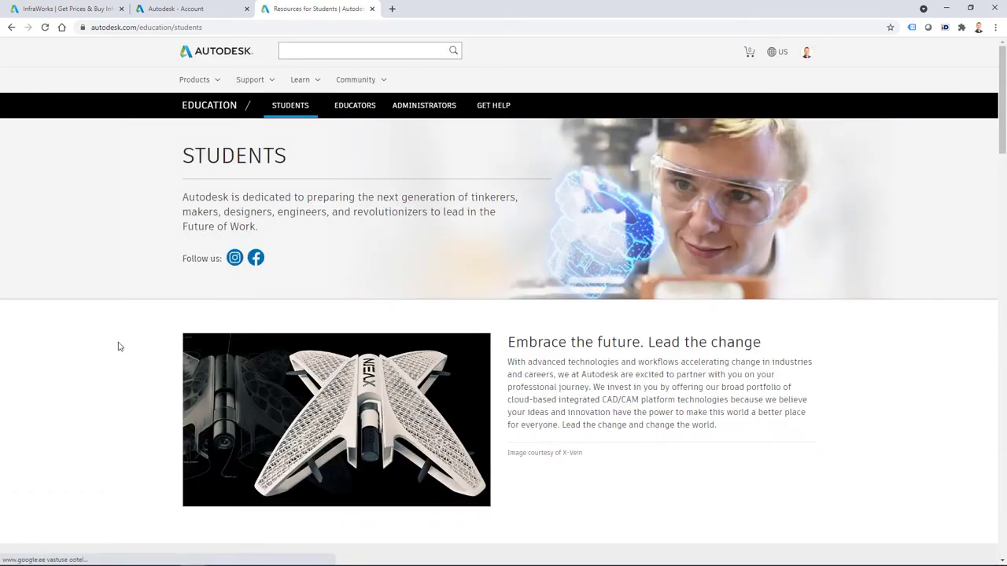
scroll(119, 346, "down", 3)
scroll(126, 348, "down", 3)
scroll(142, 342, "up", 1)
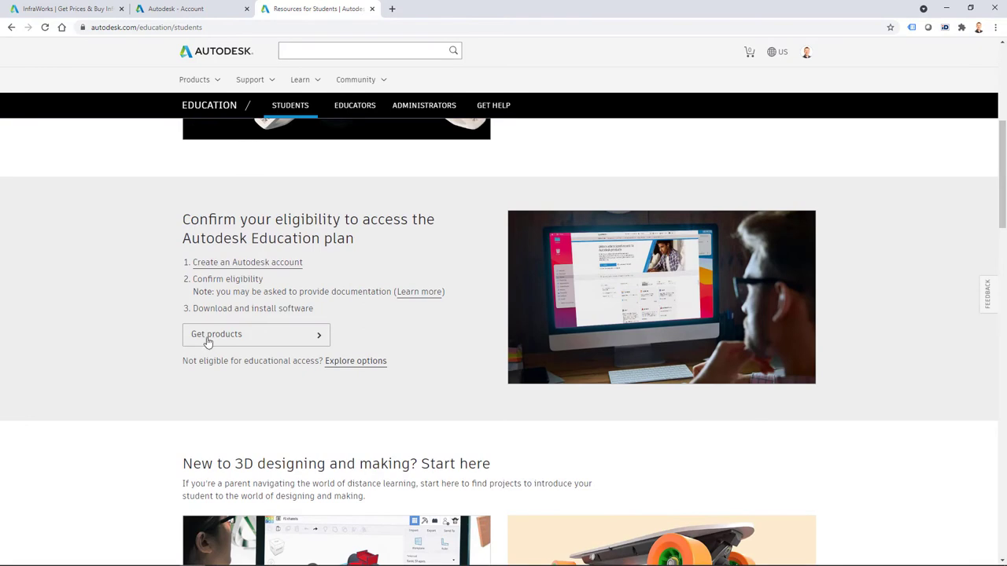
left_click(236, 339)
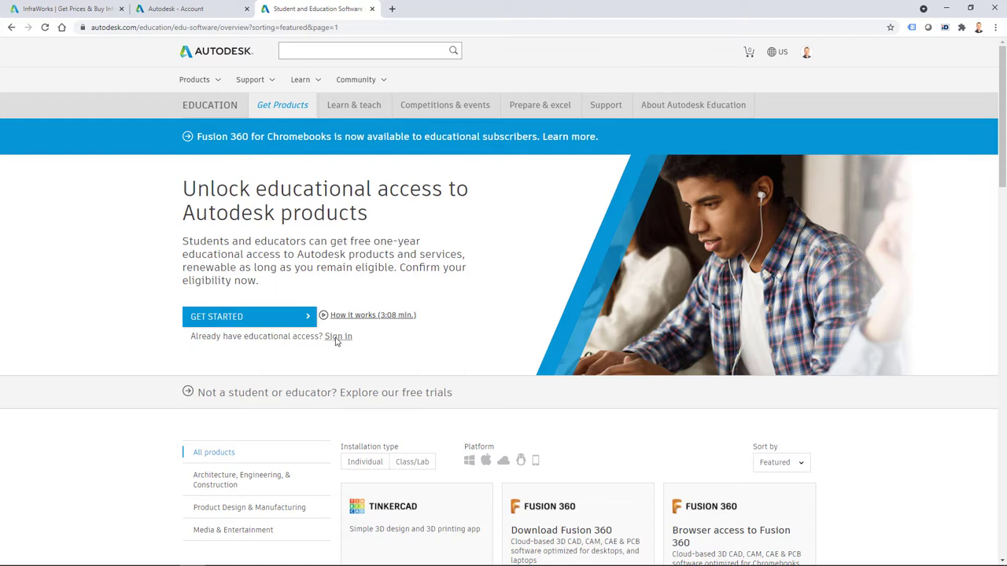
Sign in with existing educational access and scroll down to InfraWorks
left_click(337, 338)
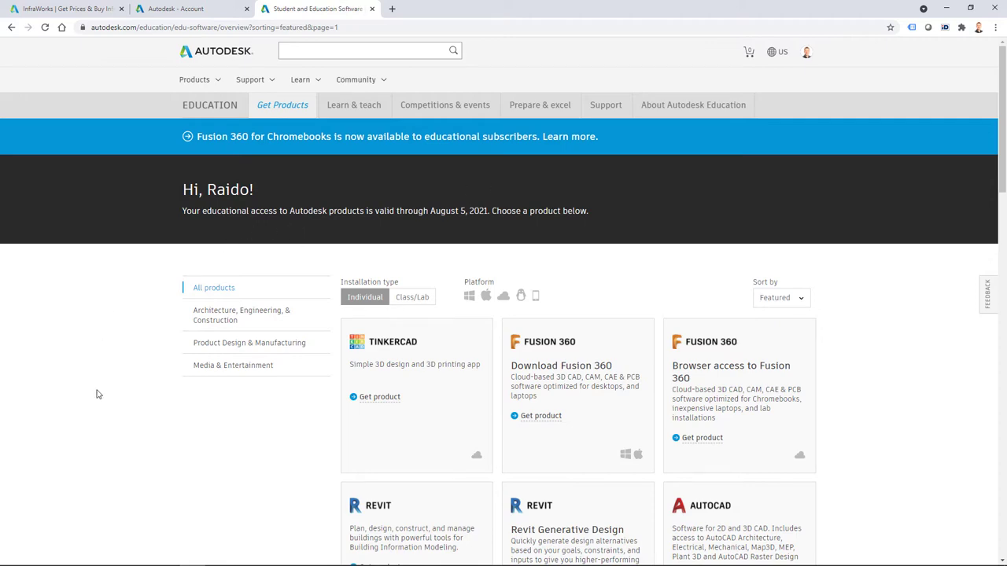
scroll(135, 377, "down", 10)
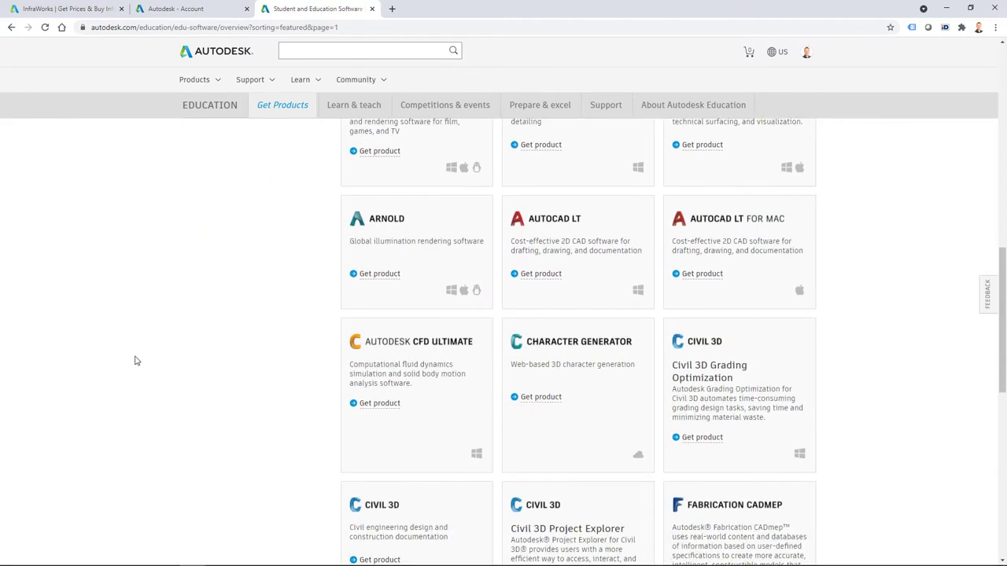
scroll(135, 361, "down", 12)
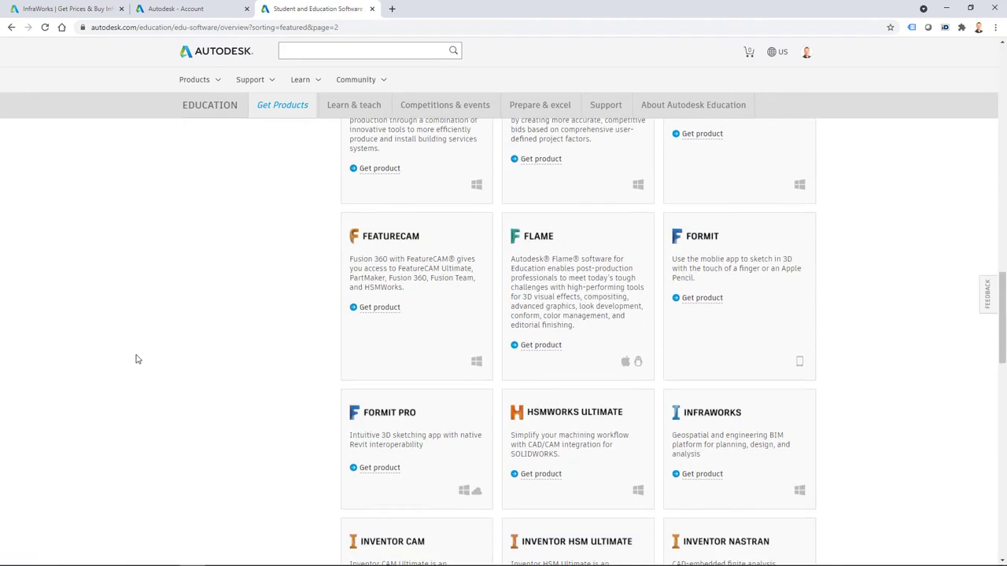
scroll(135, 360, "down", 1)
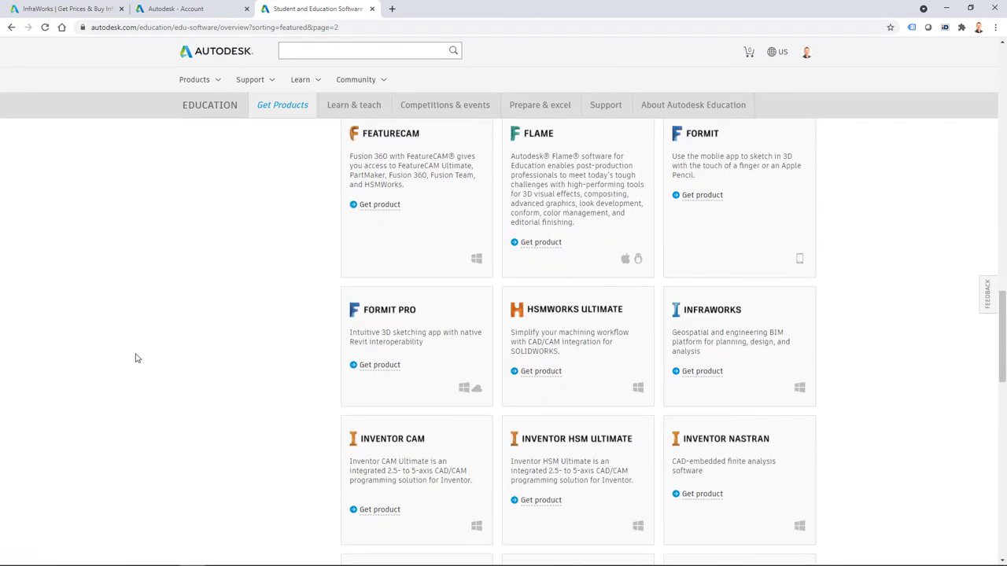
Get InfraWorks and choose DOWNLOAD from the Install dropdown to bring up the installer's Save As
left_click(708, 369)
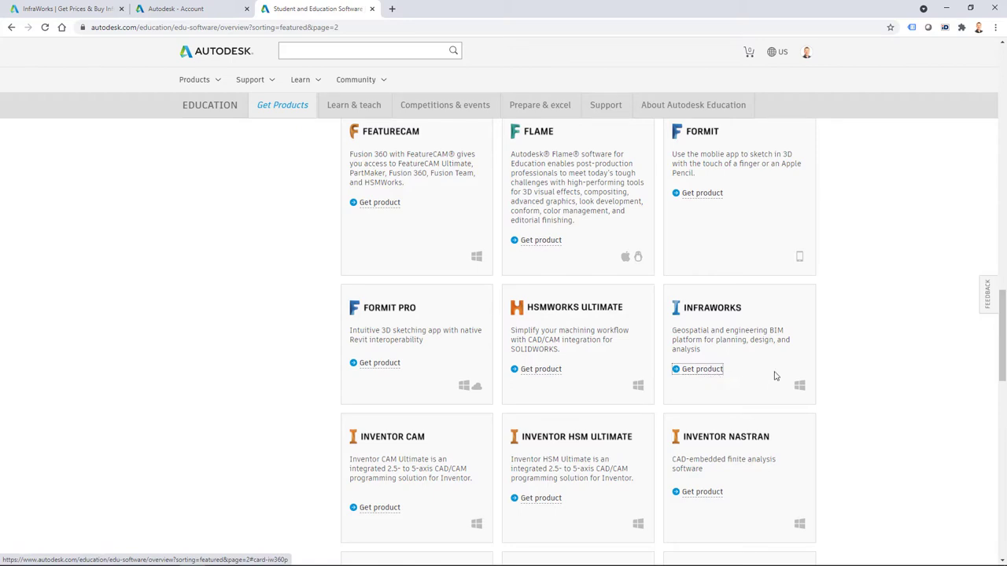
left_click(796, 363)
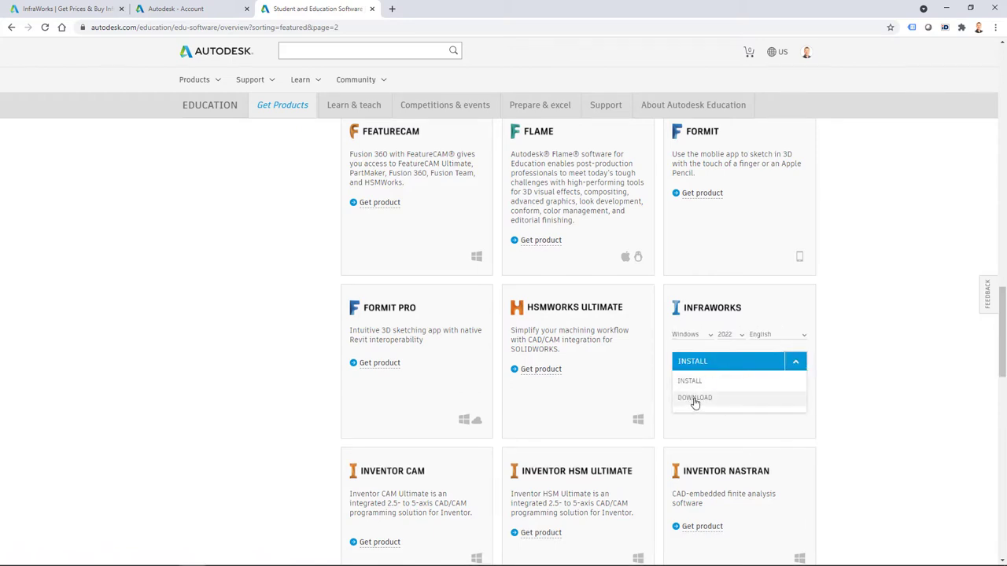
left_click(696, 400)
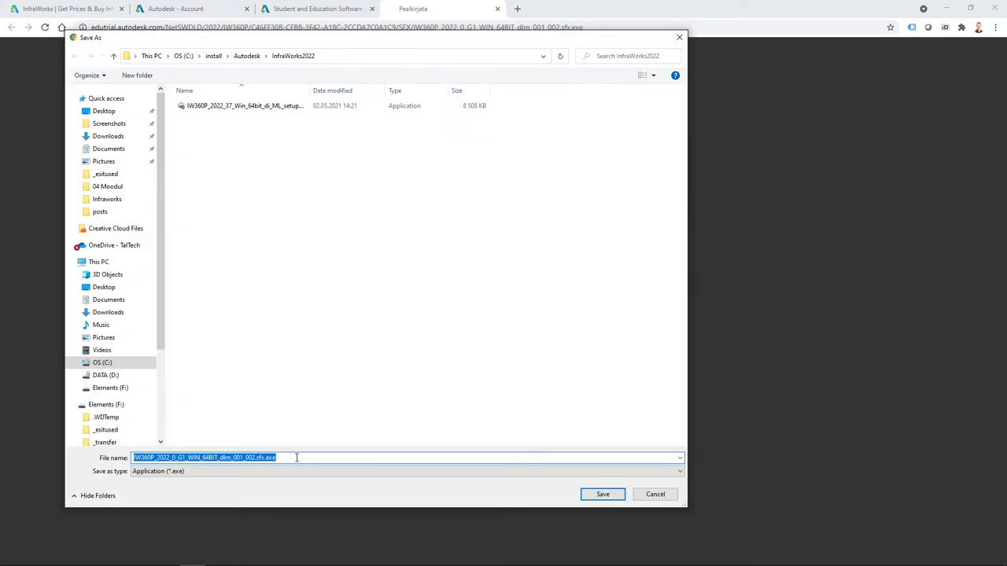
left_click(303, 458)
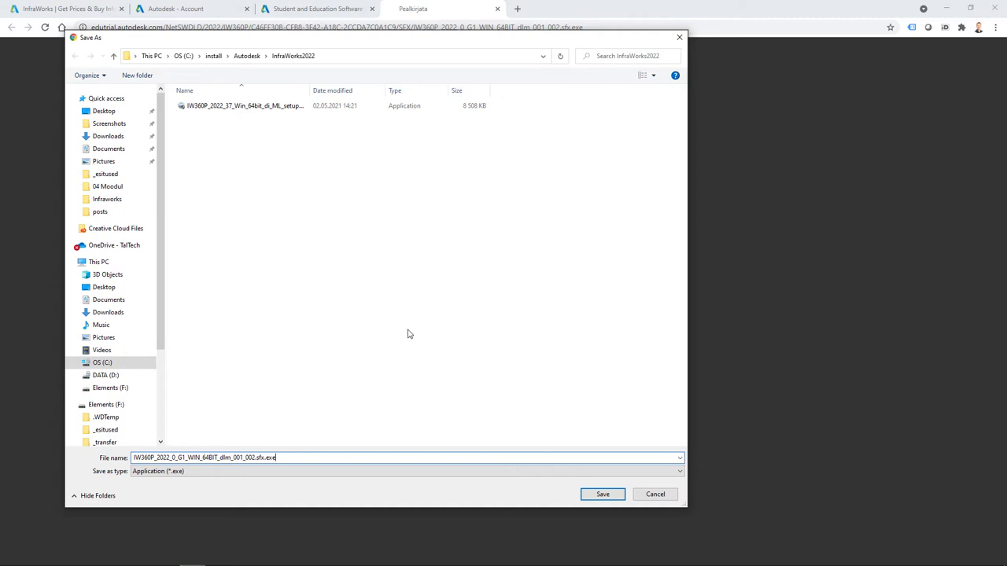
Save the InfraWorks 2022 installer to the InfraWorks2022 folder and return to the Autodesk Account downloads
left_click(603, 494)
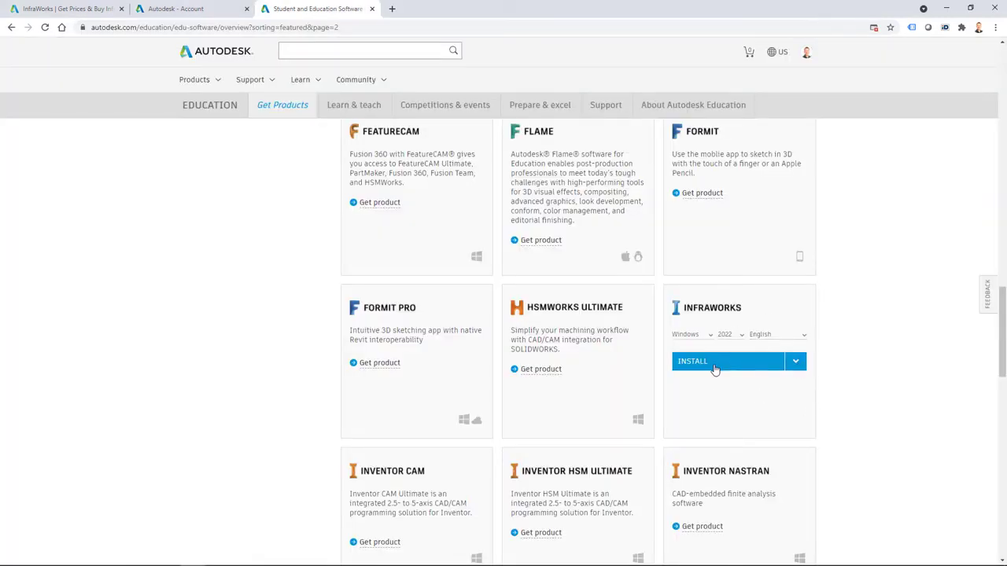
left_click(797, 363)
left_click(182, 9)
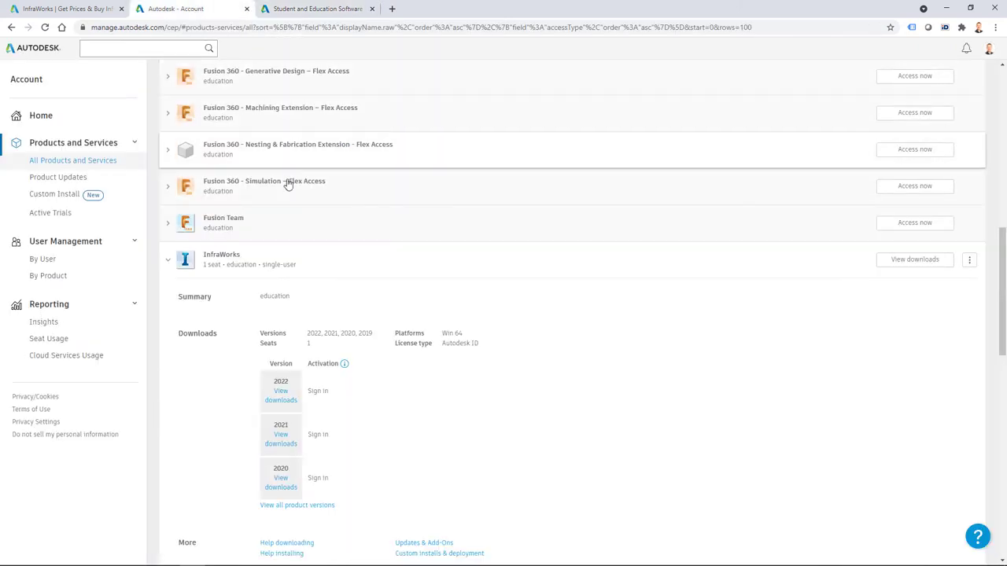
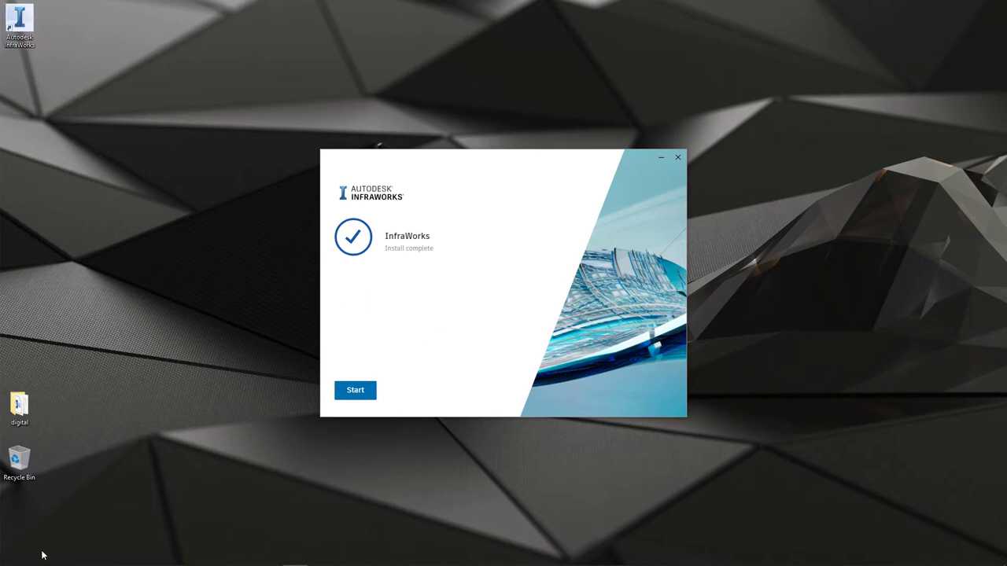
Launch InfraWorks from the installer and minimise the What's New help page in Chrome
mouse_move(38, 560)
left_click(355, 391)
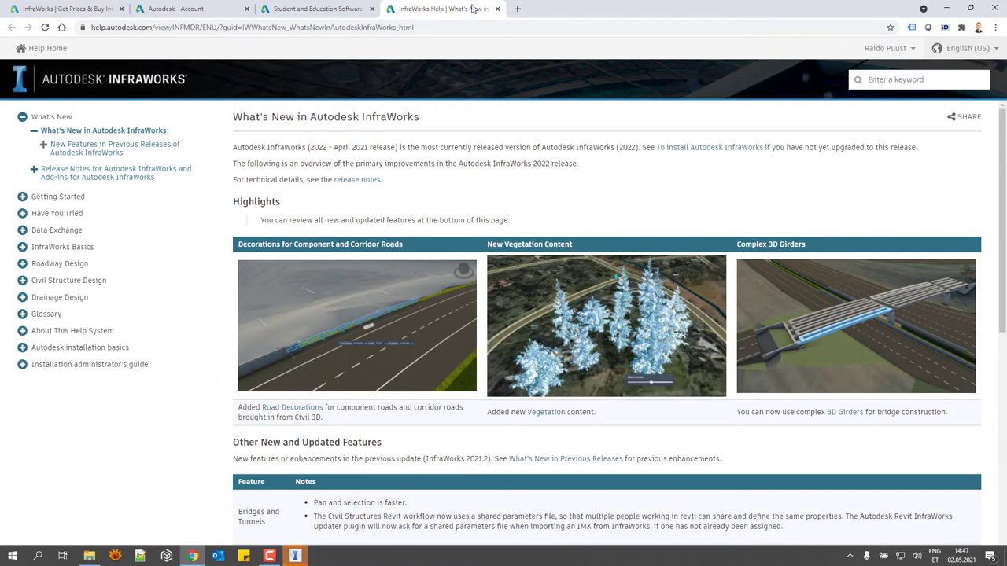
left_click(947, 9)
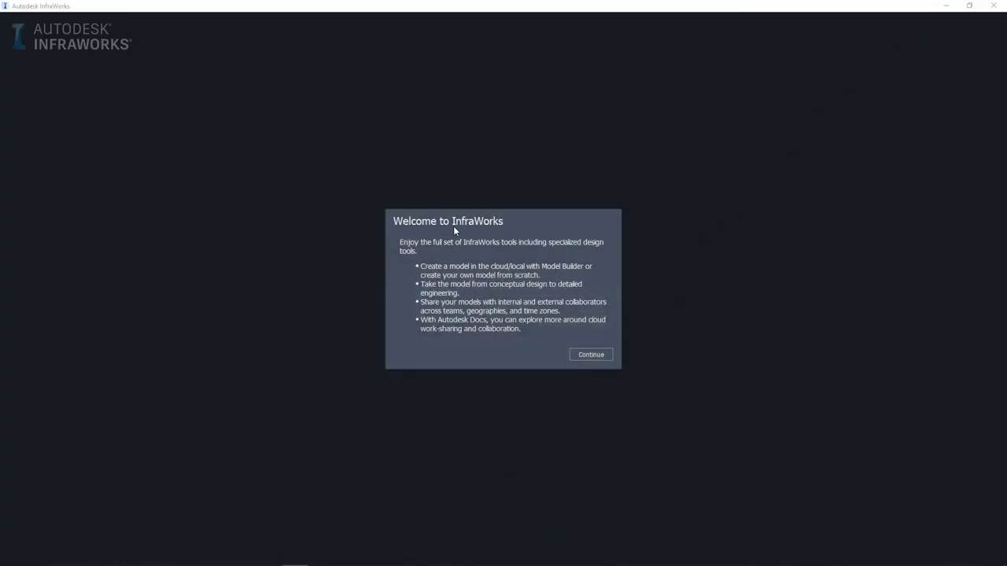
Dismiss the welcome message, then use the account menu's Sign Out and Quit
left_click(590, 356)
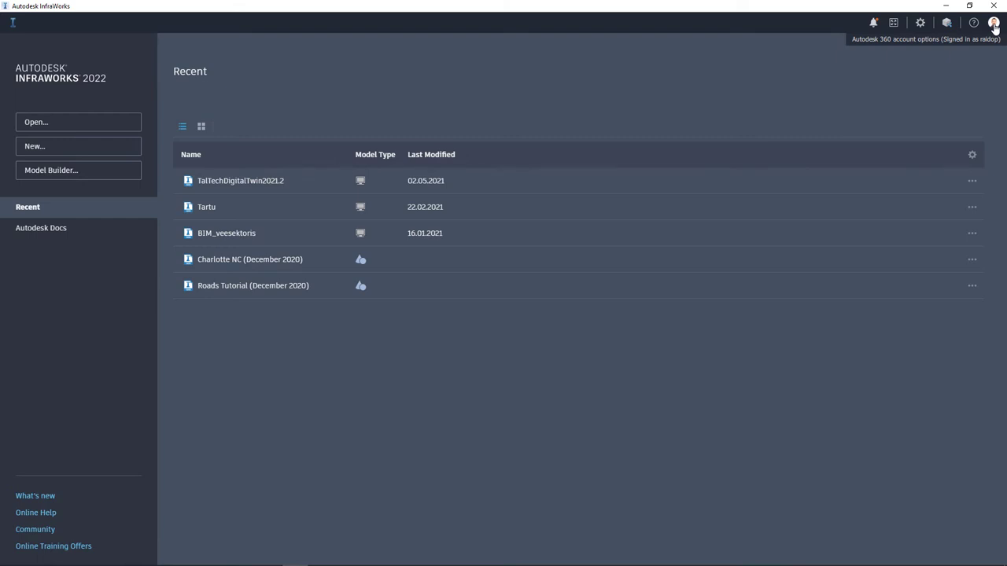
left_click(994, 27)
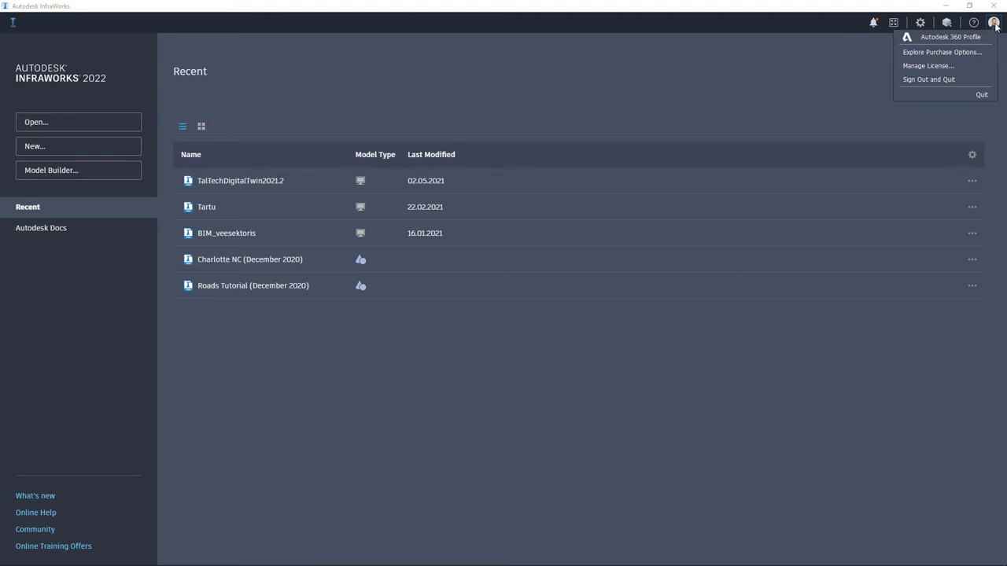
left_click(936, 81)
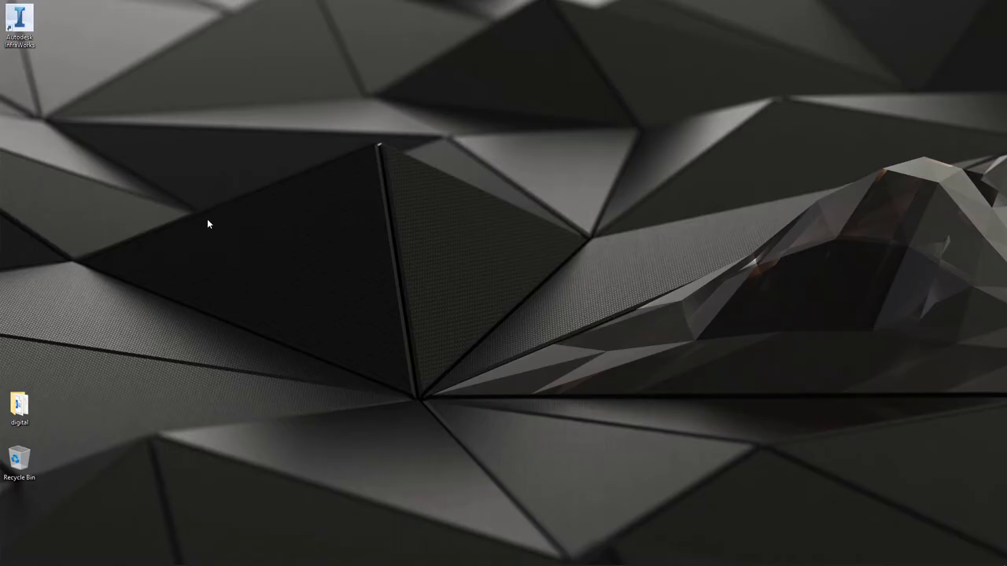
Relaunch InfraWorks and sign in with the account e-mail and pasted password
double_click(21, 26)
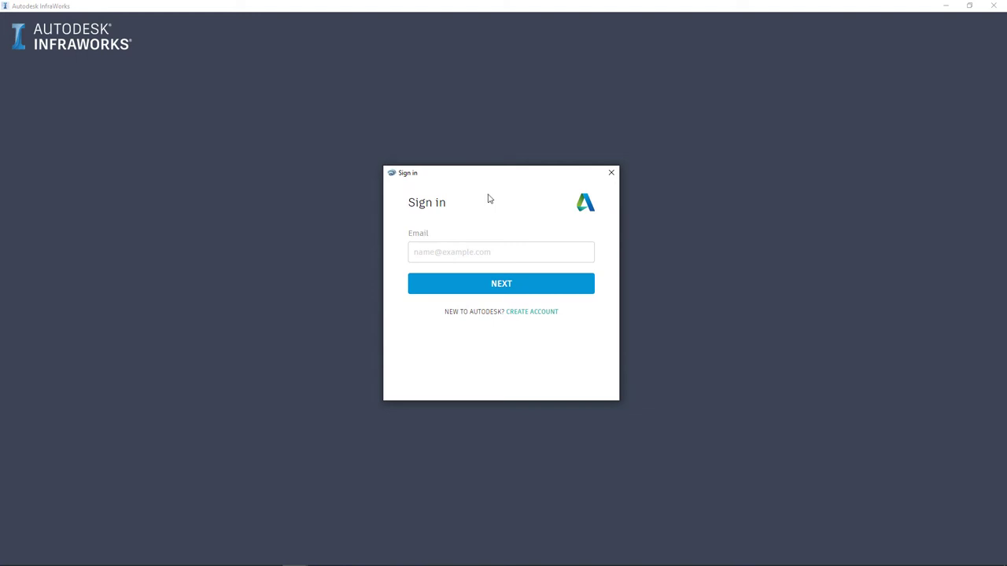
left_click(467, 253)
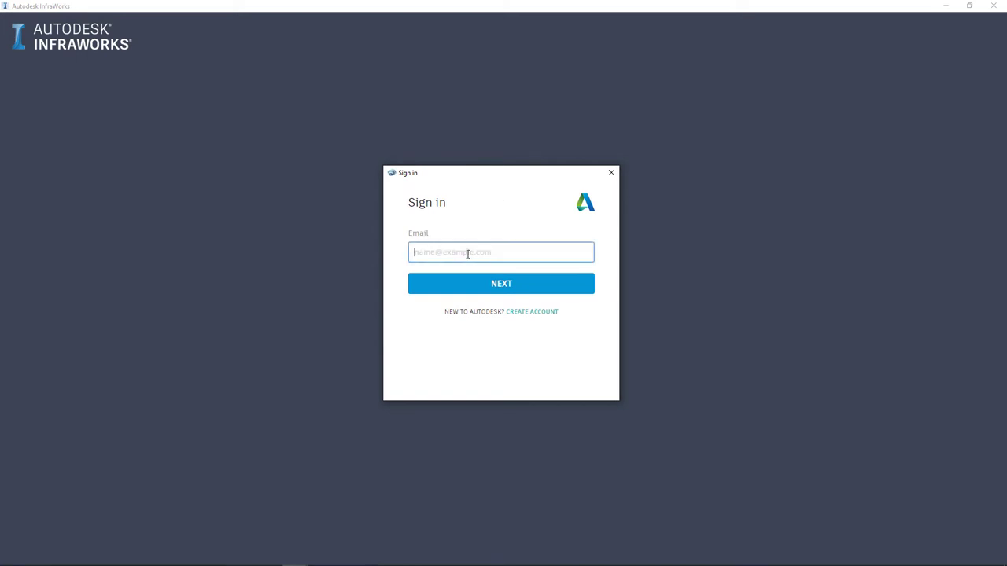
left_click(511, 285)
key("ctrl+v")
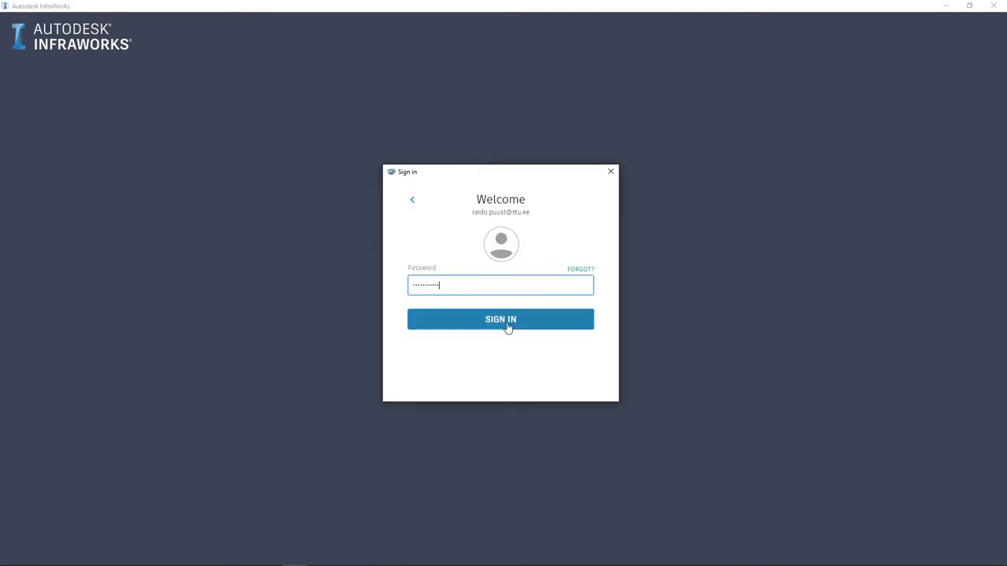
left_click(505, 325)
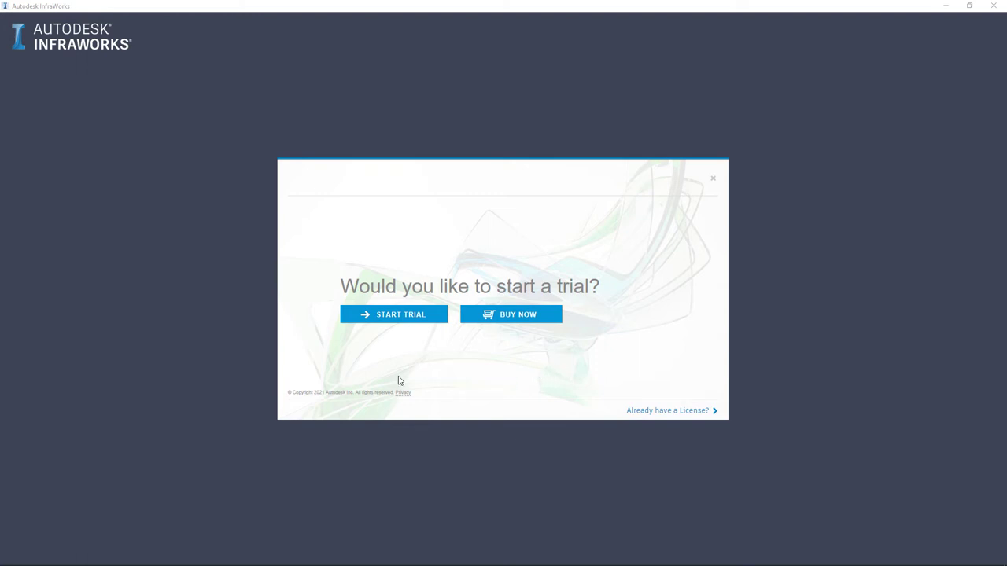
Start the free trial, close the trial welcome message, then close InfraWorks
left_click(401, 316)
left_click(397, 316)
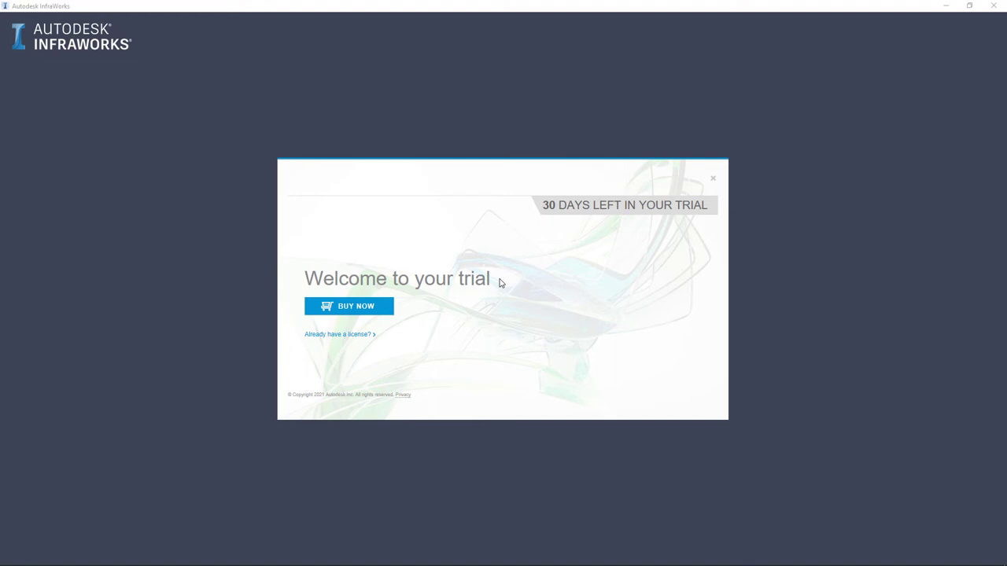
left_click(713, 178)
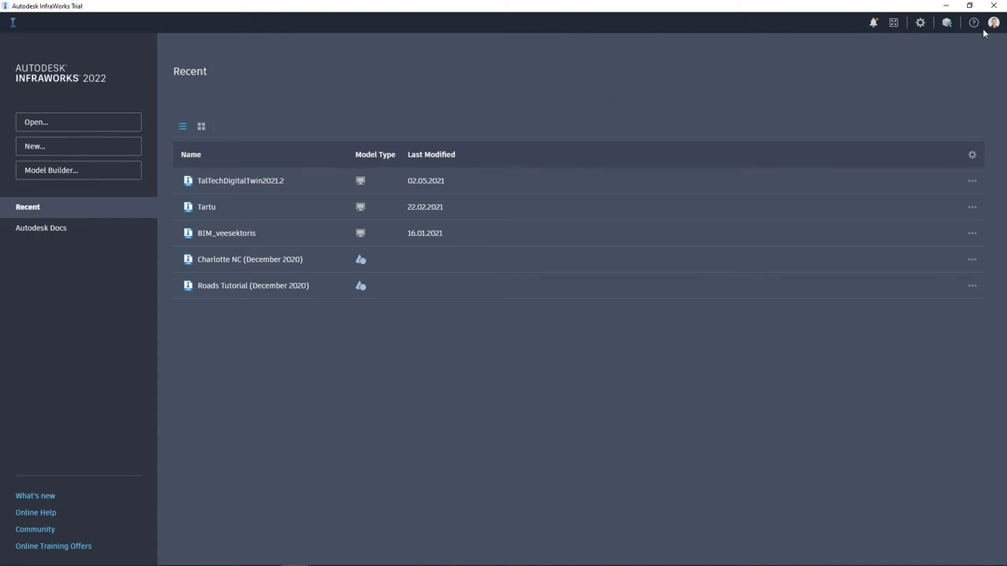
left_click(945, 5)
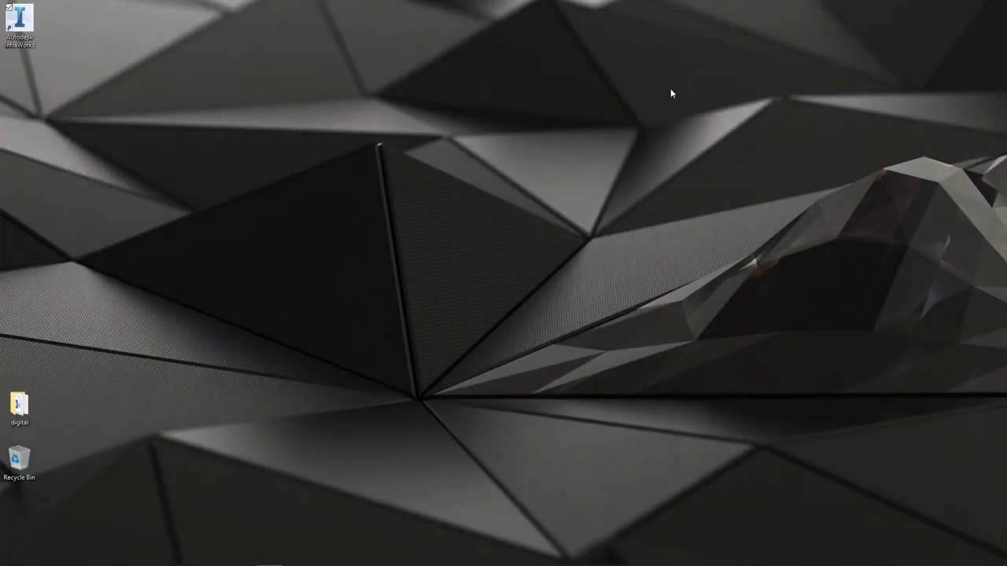
Relaunch InfraWorks and sign in with the account username and pre-filled password
double_click(19, 23)
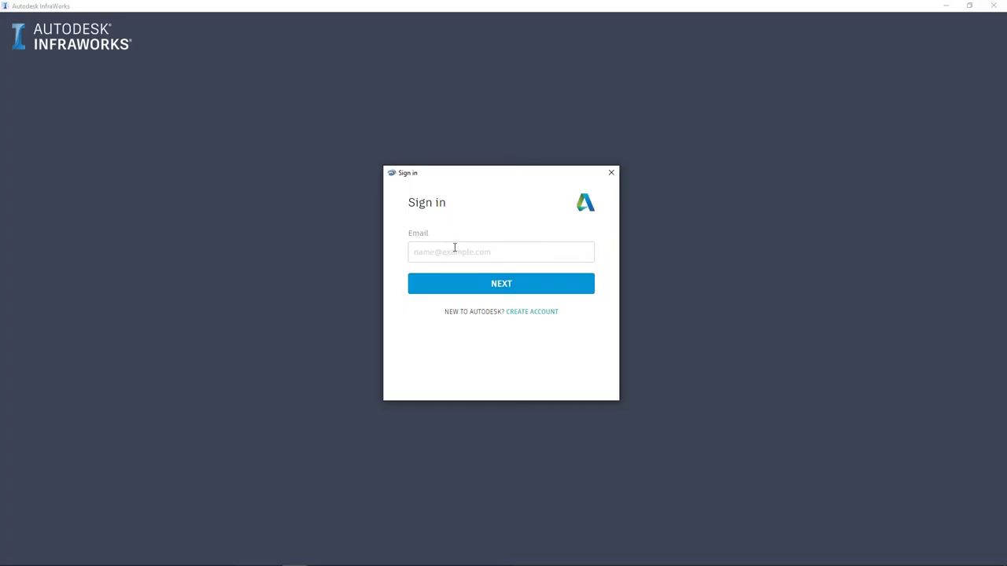
left_click(454, 251)
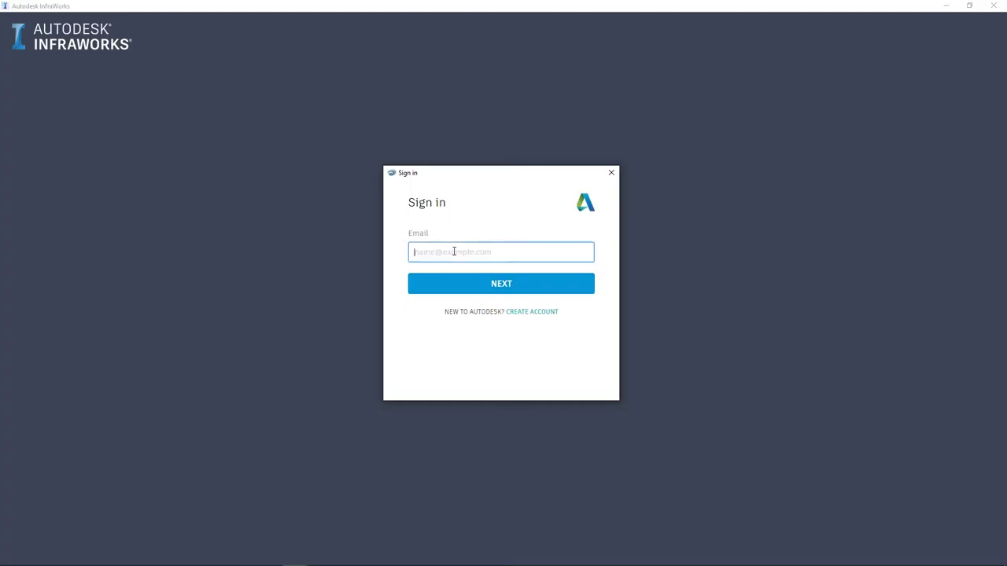
type("raidop")
left_click(498, 290)
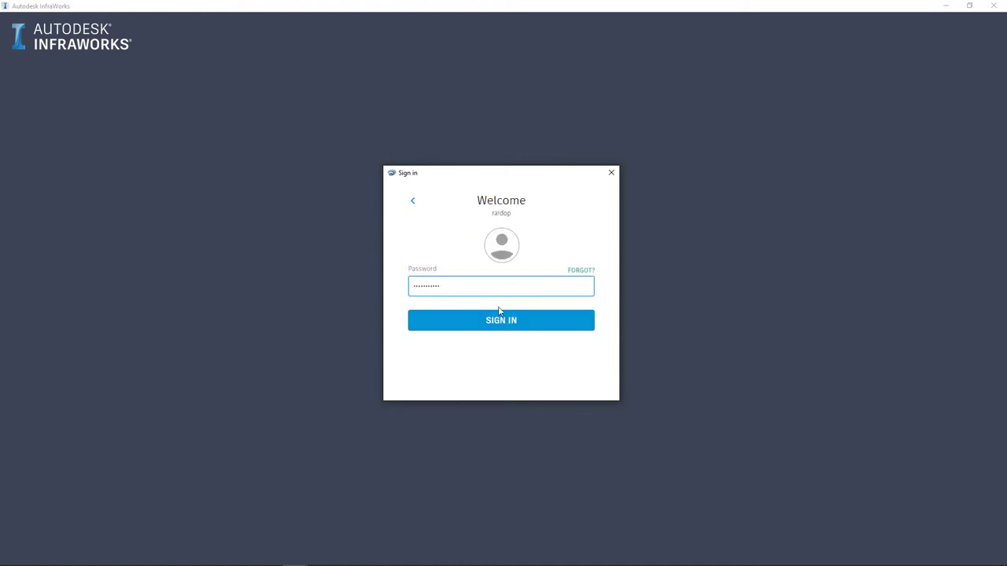
left_click(499, 315)
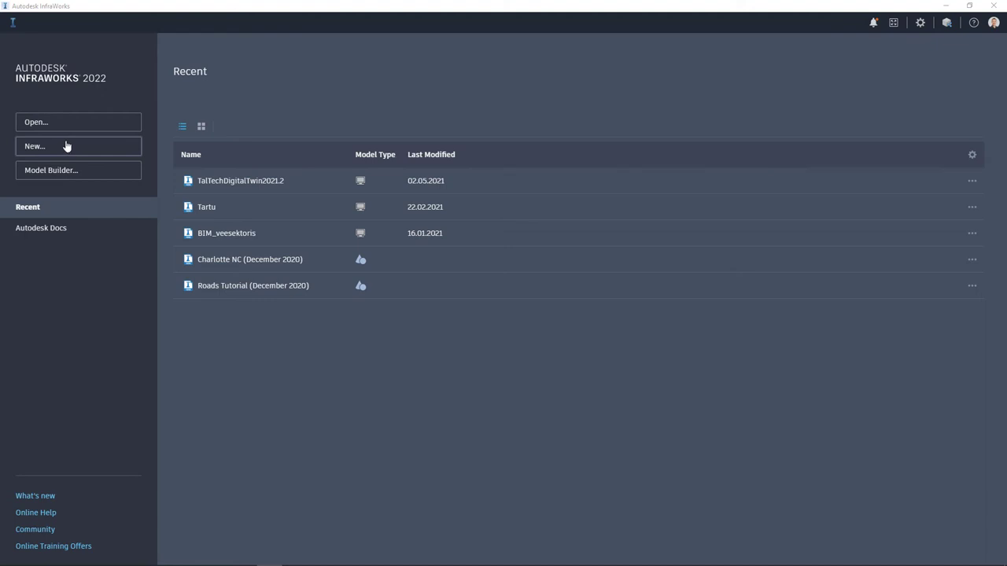
Open Model Builder and zoom the map onto the Tallinn University of Technology campus
left_click(37, 174)
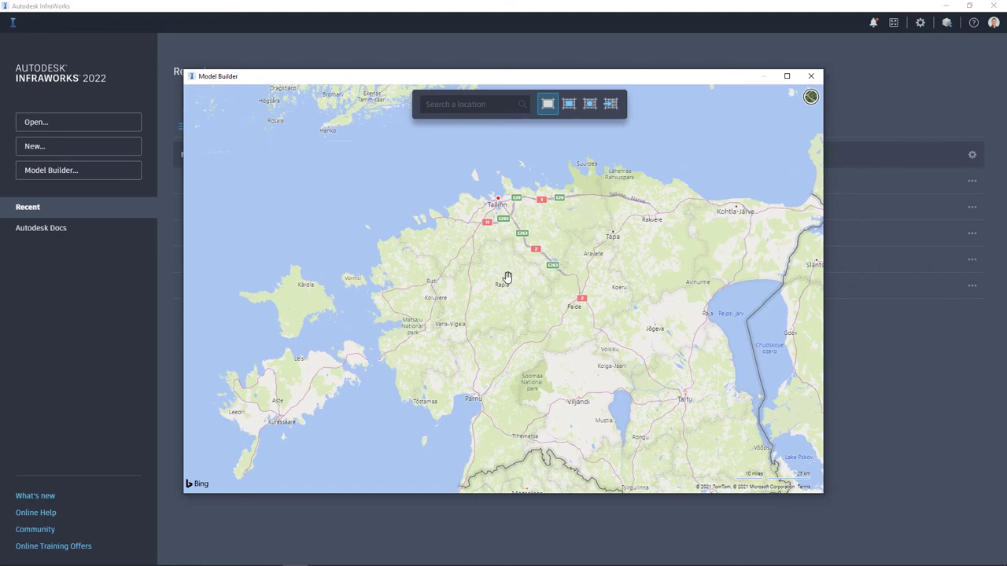
scroll(507, 277, "up", 2)
scroll(515, 276, "up", 2)
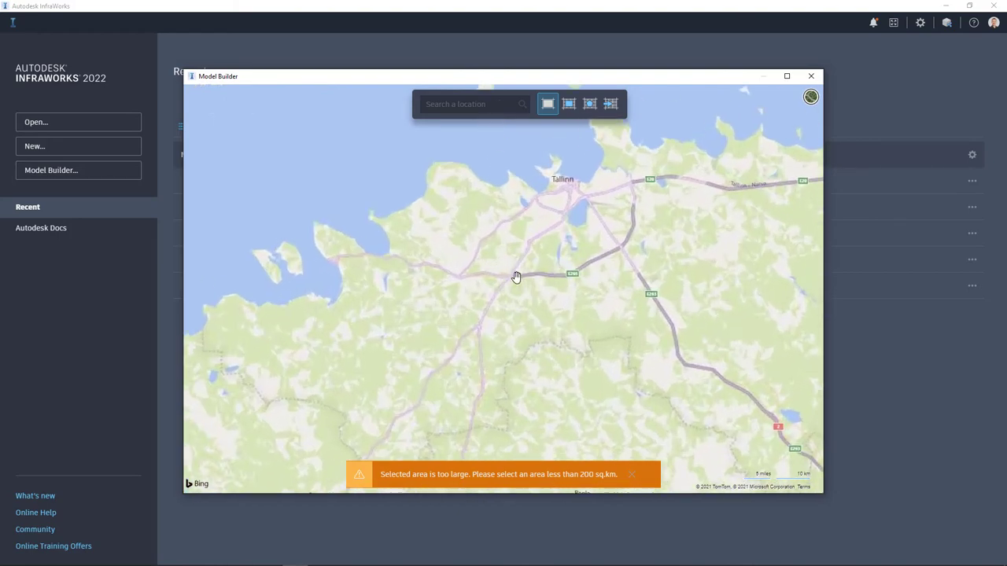
scroll(582, 236, "up", 2)
scroll(550, 236, "up", 2)
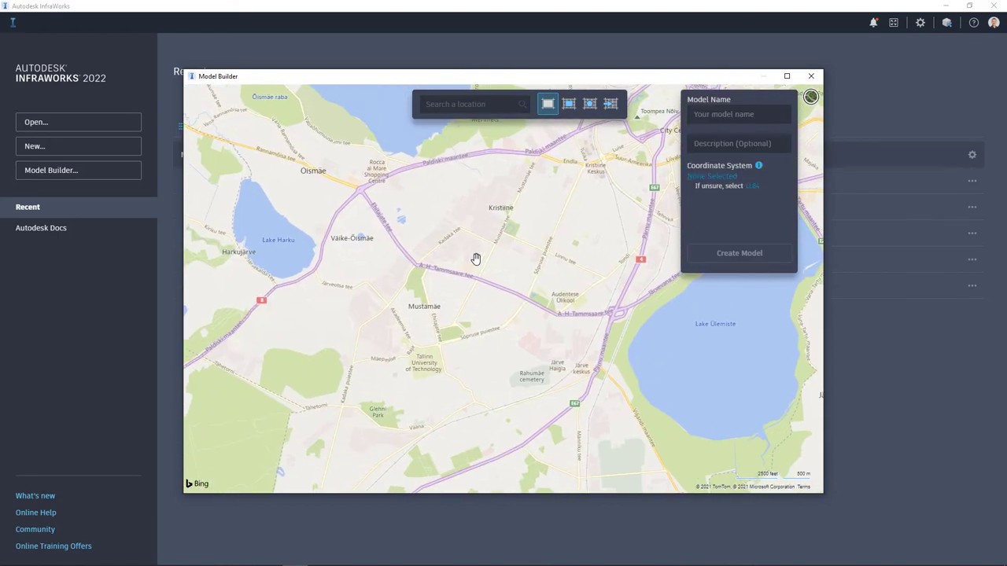
left_click_drag(487, 315, 516, 263)
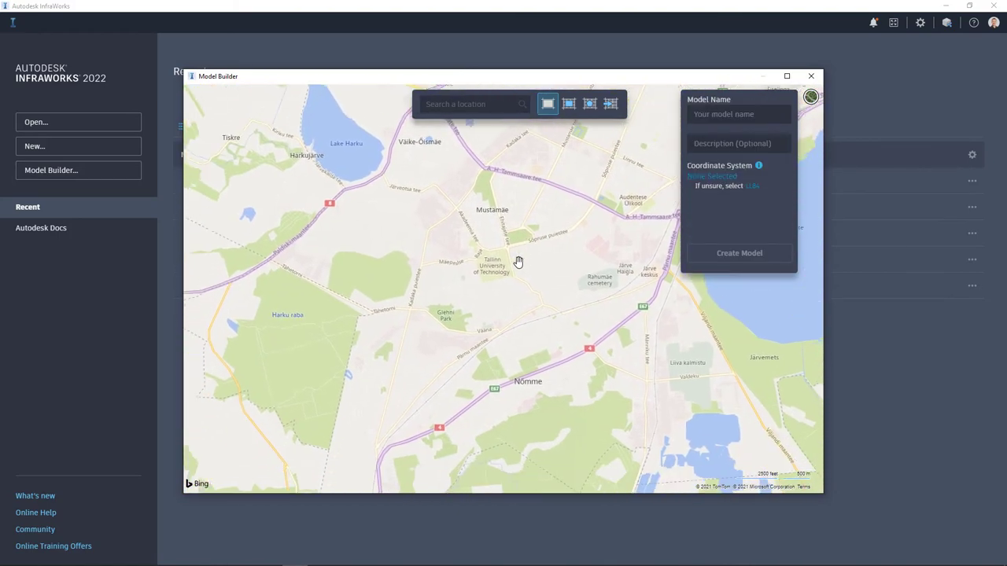
scroll(518, 261, "up", 3)
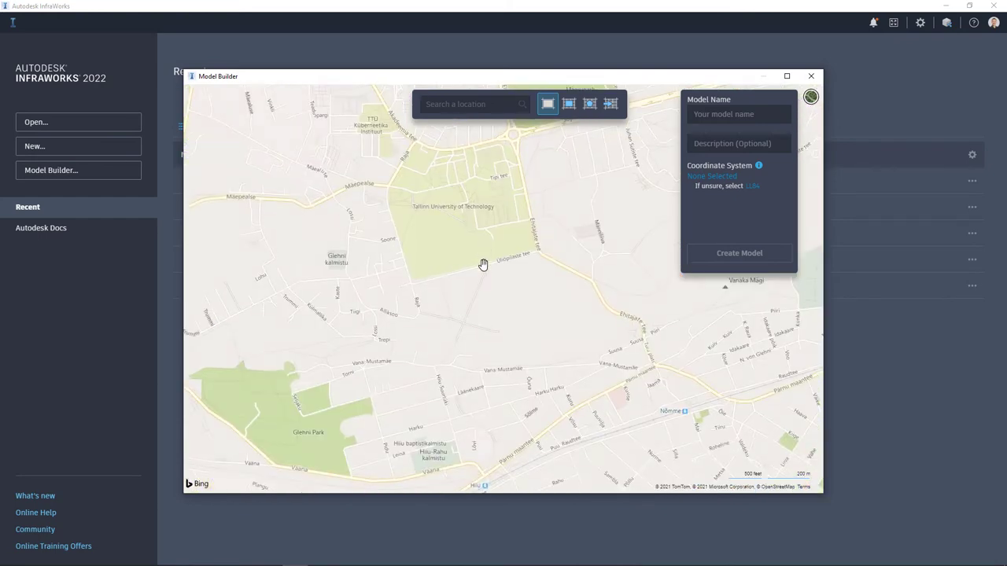
scroll(541, 292, "up", 2)
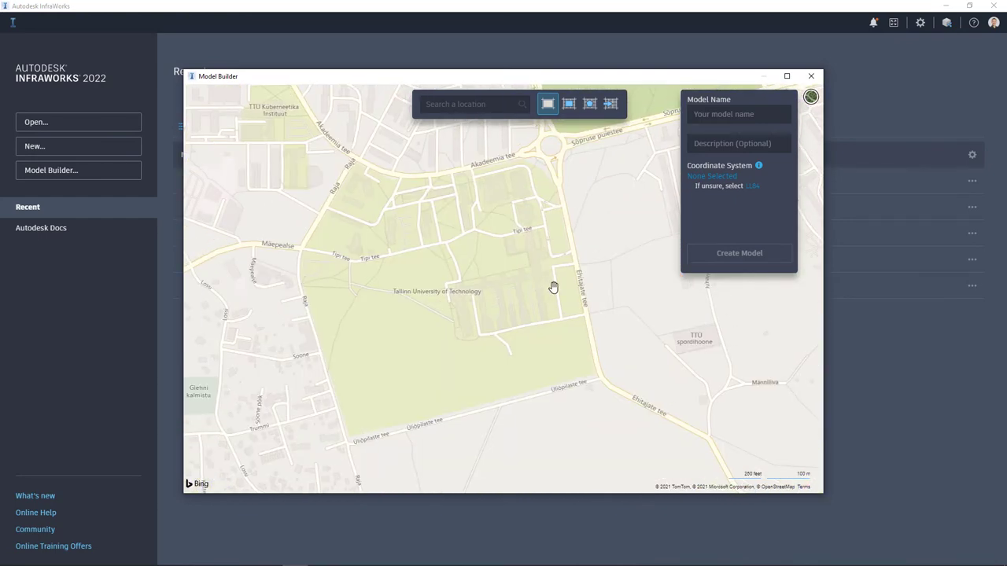
scroll(550, 287, "down", 3)
left_click_drag(511, 312, 510, 307)
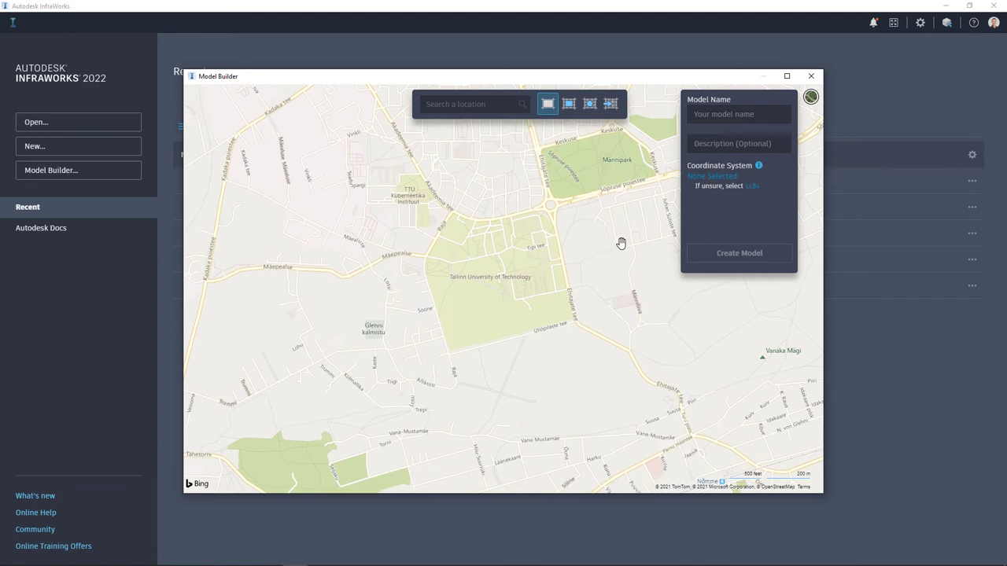
Open the coordinate system list from None selected and scroll to Estonia97.Estonia
left_click(706, 124)
left_click(711, 141)
mouse_move(759, 168)
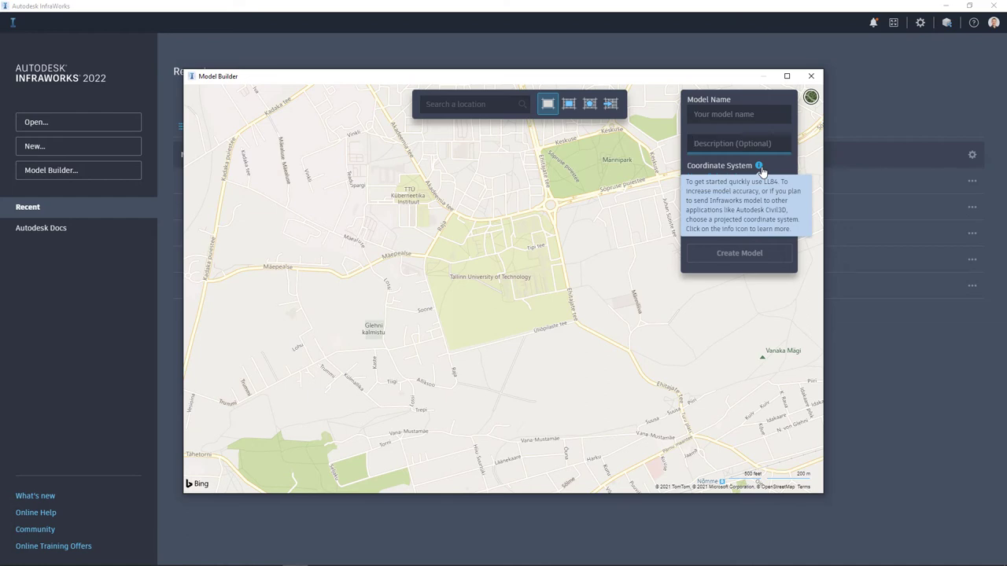
left_click(717, 178)
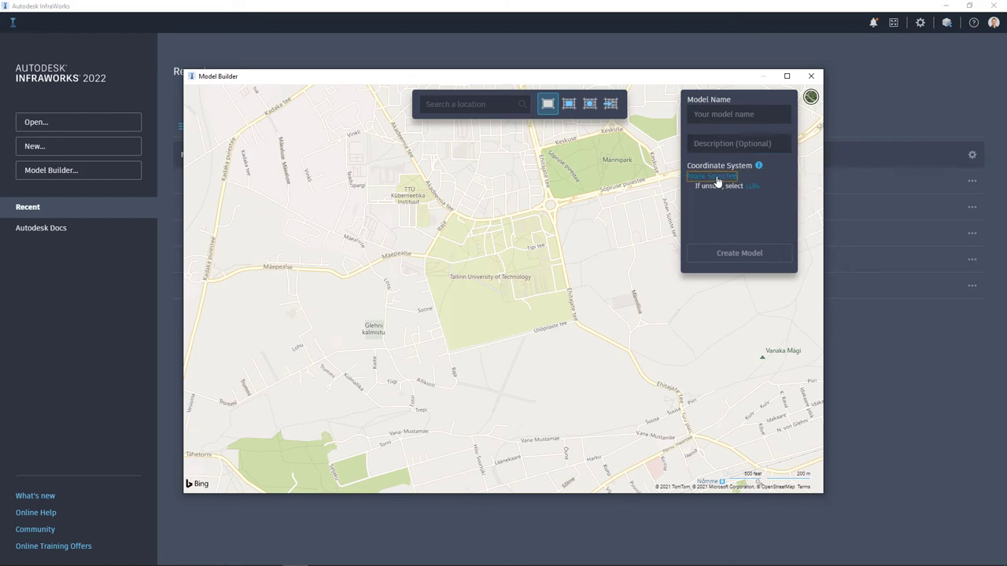
scroll(469, 280, "down", 1)
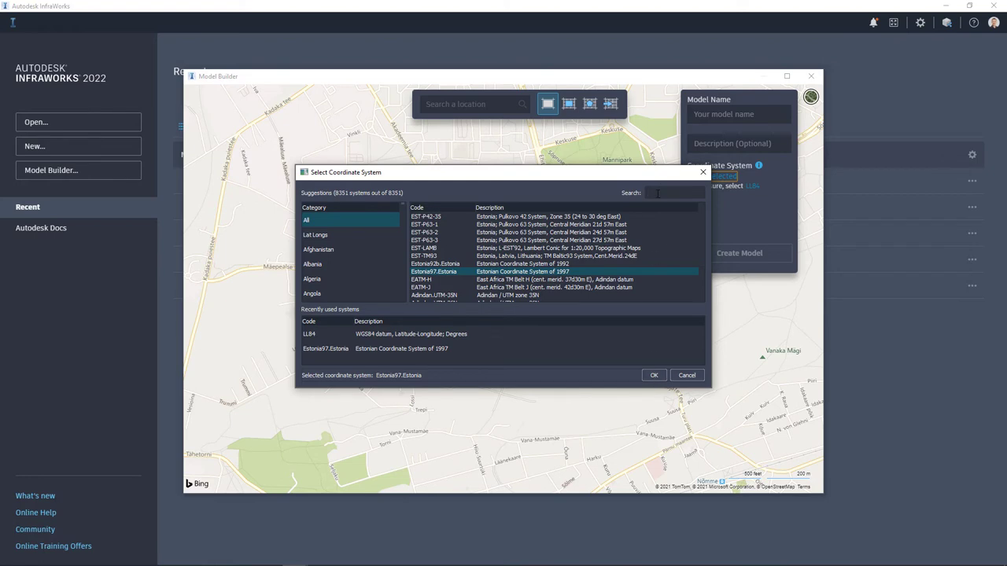
Confirm Estonia97.Estonia as the model's coordinate system
left_click(653, 375)
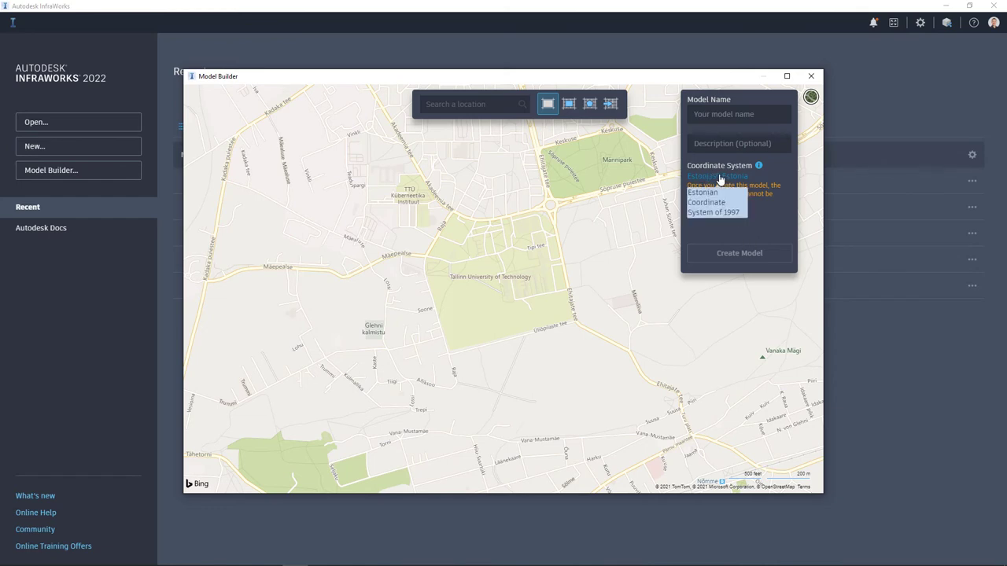
Enter 'TalTech Campus' as the model name and choose to define the area manually
left_click(719, 114)
type("Tal")
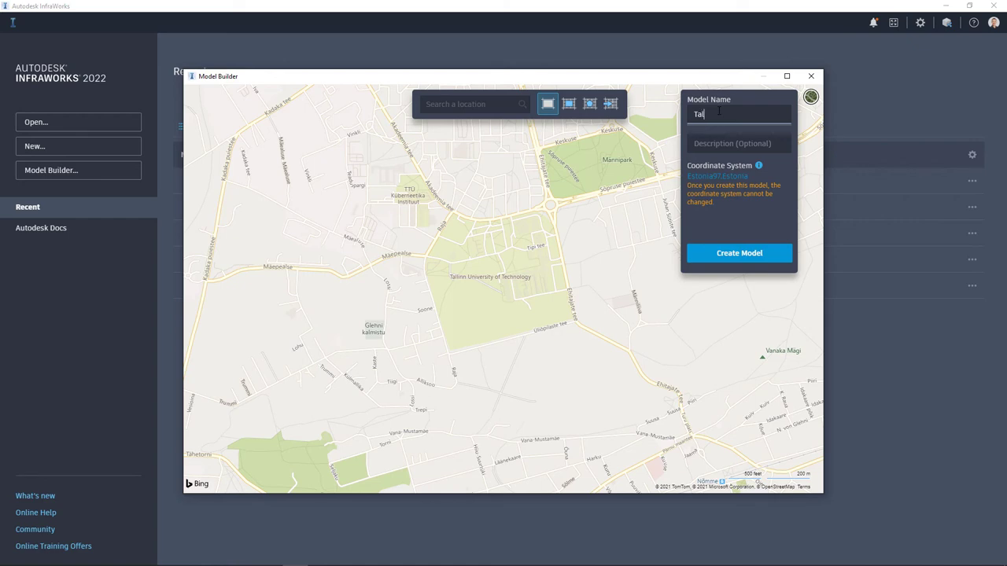
type("Tech Campus")
left_click(739, 143)
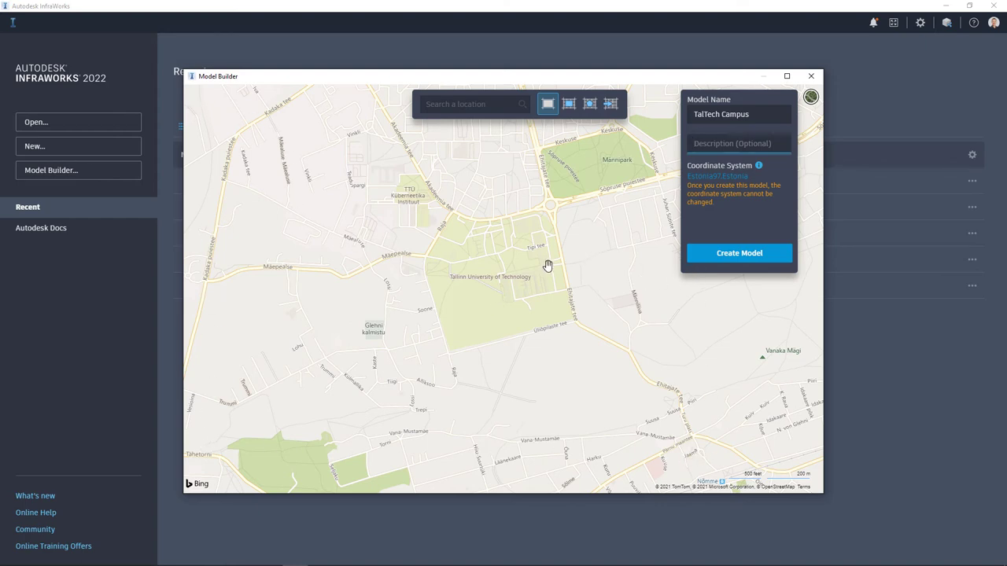
left_click(557, 103)
Draw a rectangular model area over the campus and resize it under the size limit
left_click(569, 105)
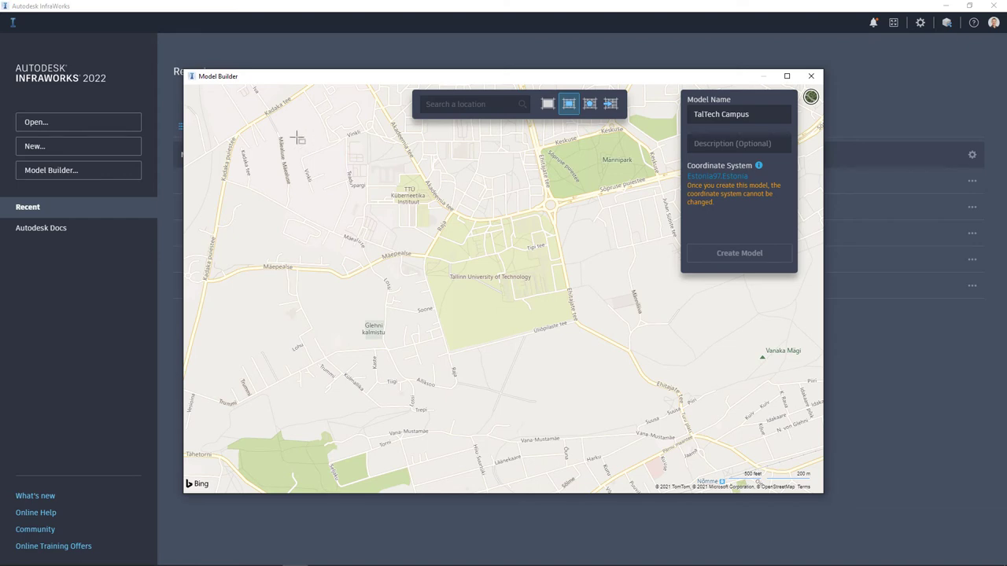
mouse_move(268, 131)
left_mouse_down()
mouse_move(661, 357)
mouse_move(698, 406)
left_mouse_up()
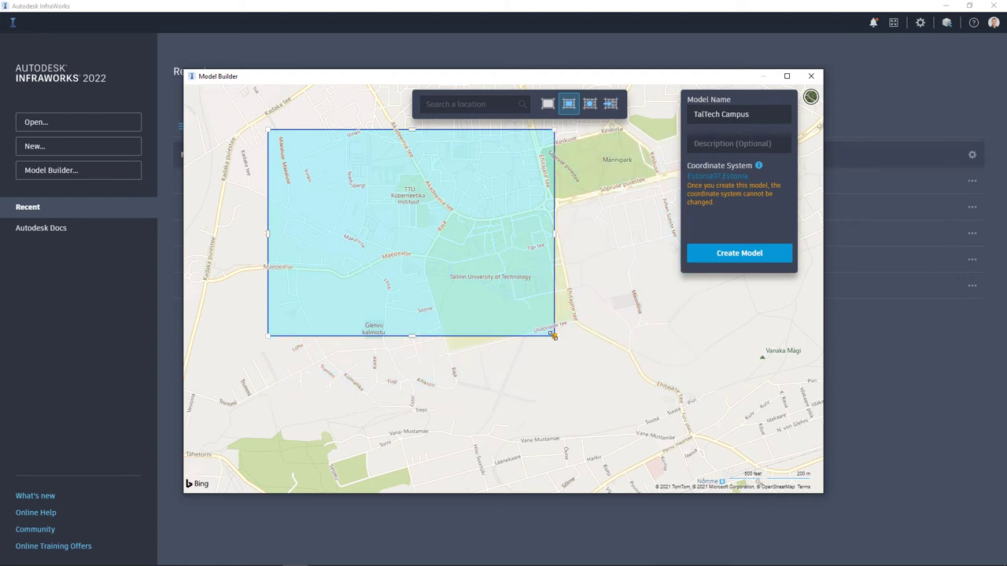
left_click_drag(554, 336, 582, 356)
scroll(521, 323, "down", 4)
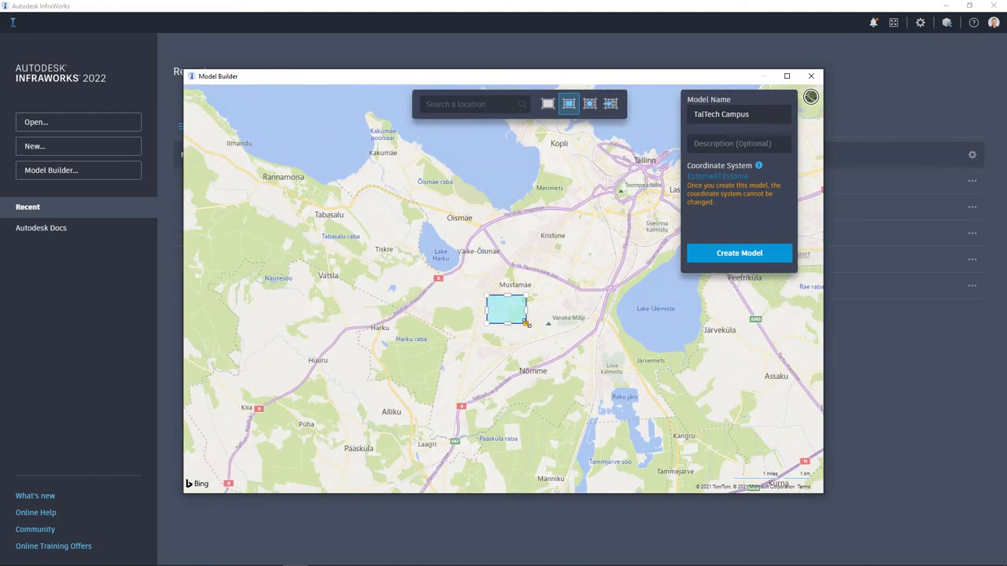
left_click_drag(533, 322, 709, 420)
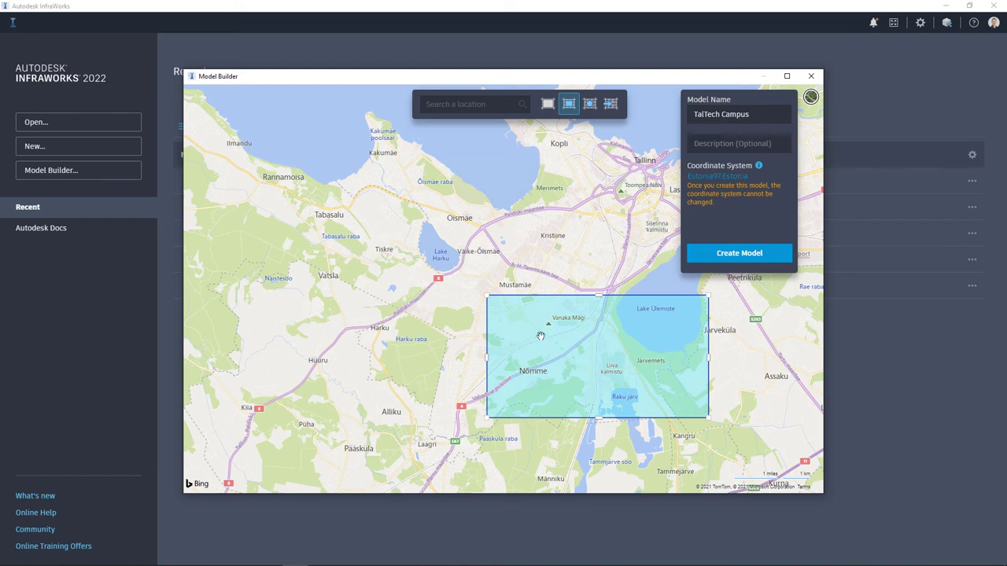
left_click_drag(486, 294, 229, 118)
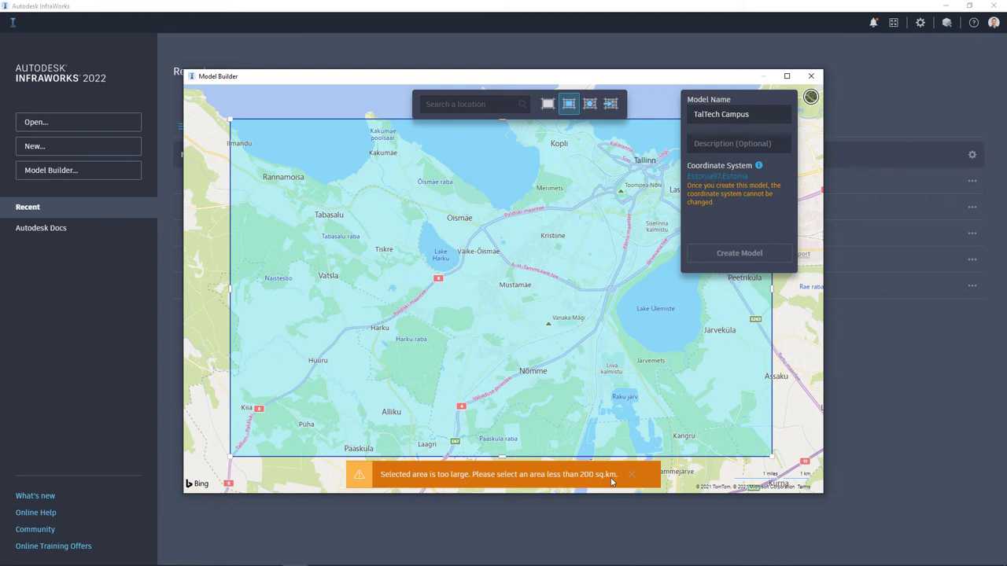
left_click_drag(771, 456, 433, 241)
Move and shrink the rectangle to cover Mustamäe and the university
left_click_drag(436, 206, 488, 254)
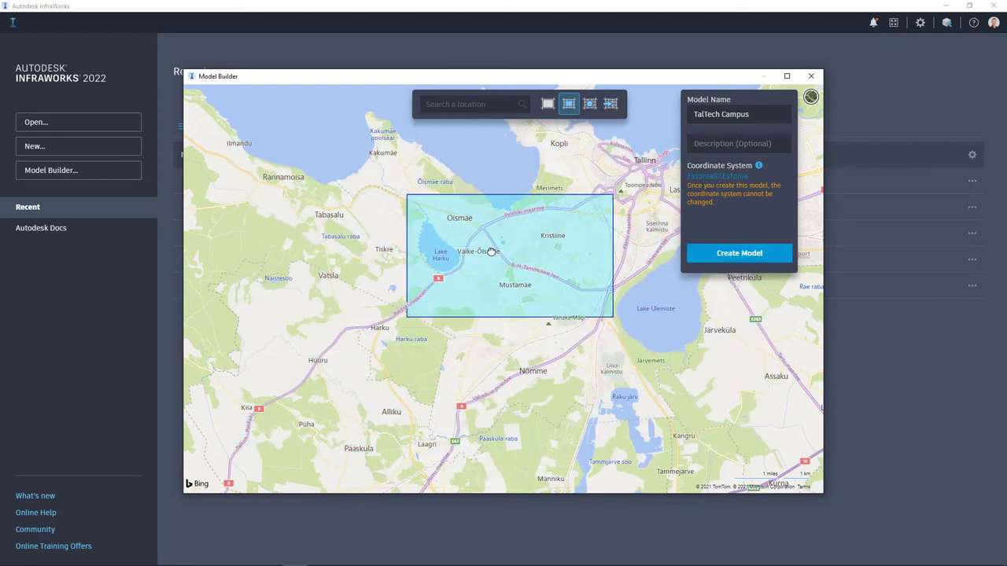
scroll(531, 271, "up", 2)
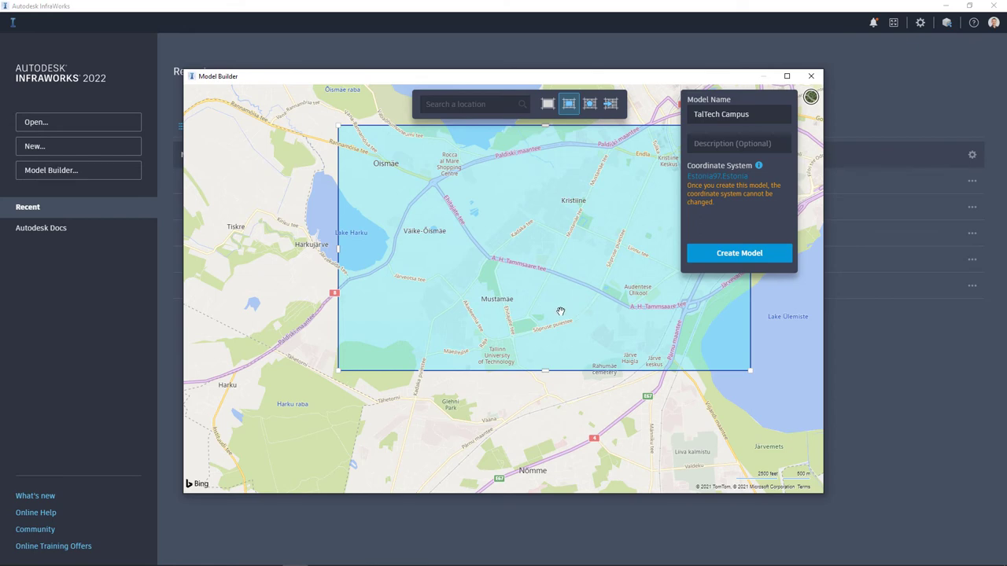
left_click_drag(523, 332, 498, 405)
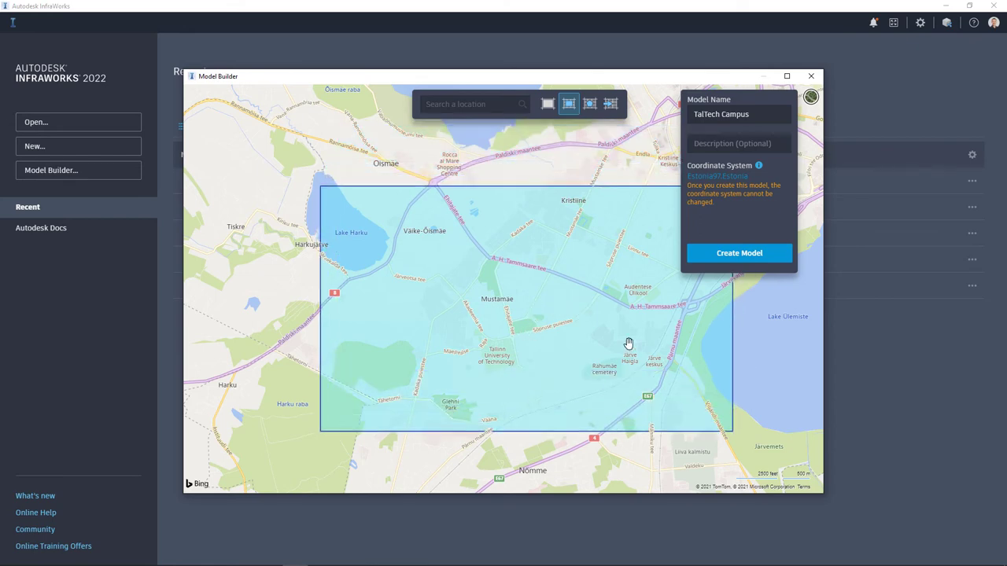
left_click_drag(732, 431, 611, 366)
left_click_drag(512, 326, 552, 392)
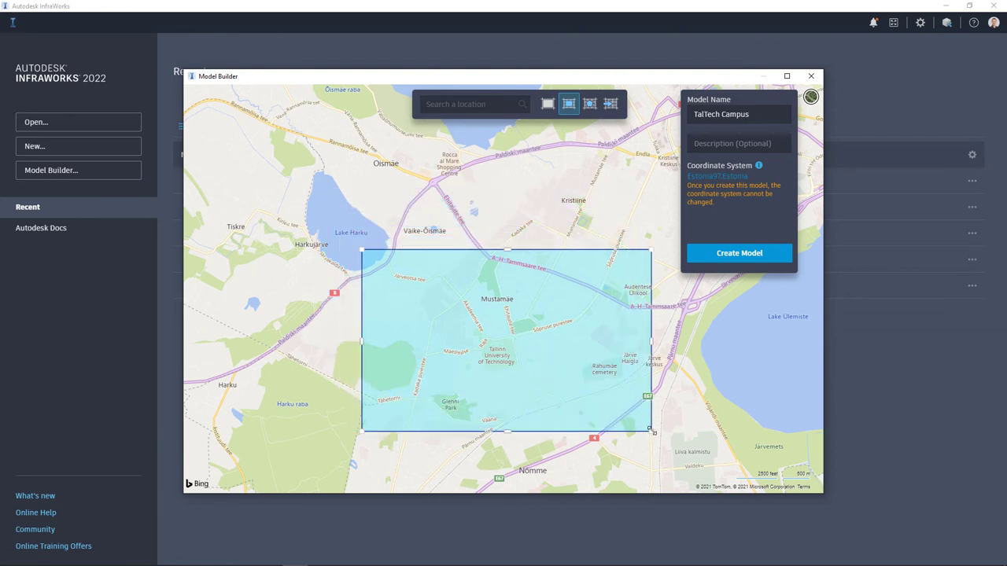
left_click_drag(650, 429, 611, 410)
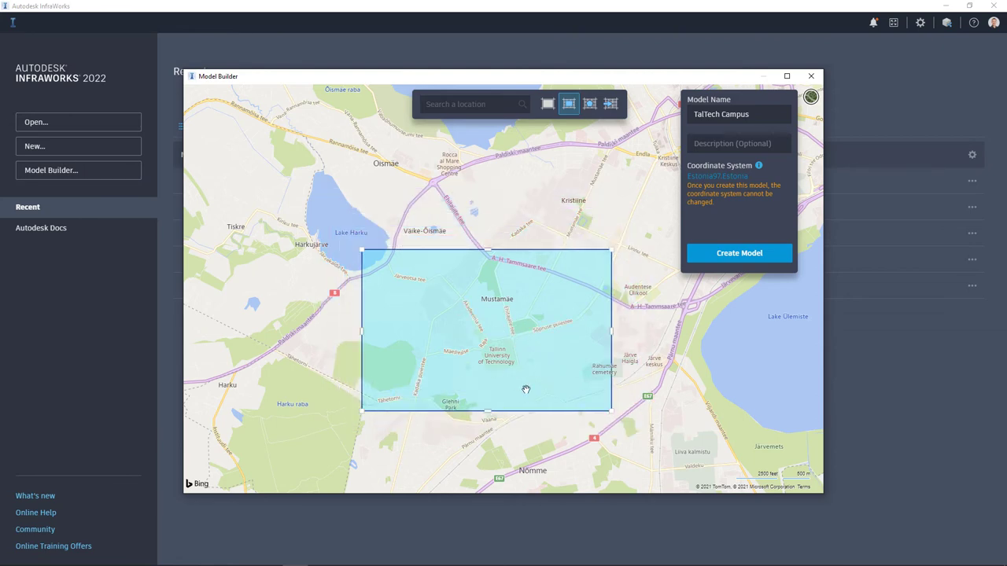
scroll(524, 386, "up", 3)
scroll(506, 225, "down", 3)
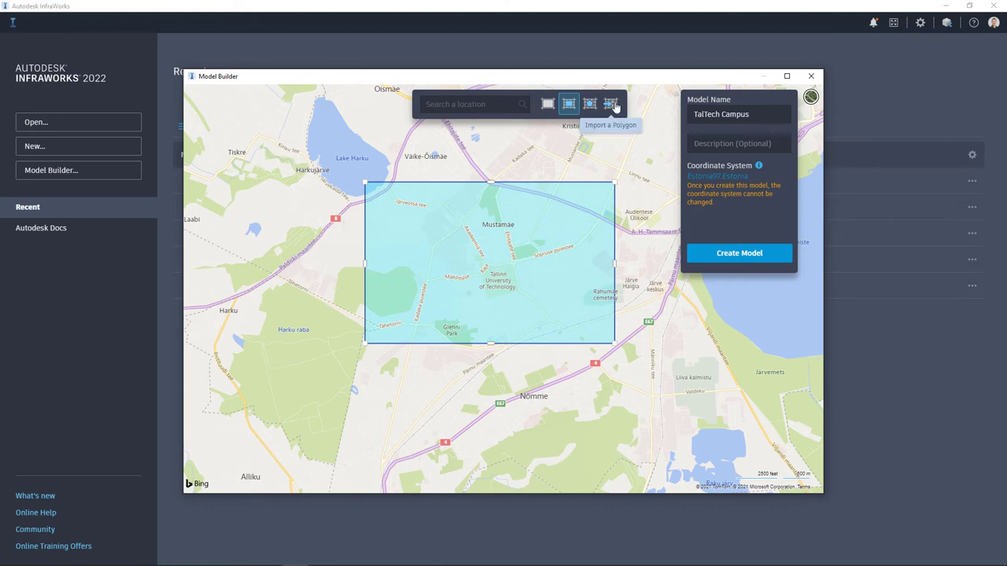
Import TalTech.shp and TalTech.prj from the perimeter folder as the model area polygon
left_click(611, 106)
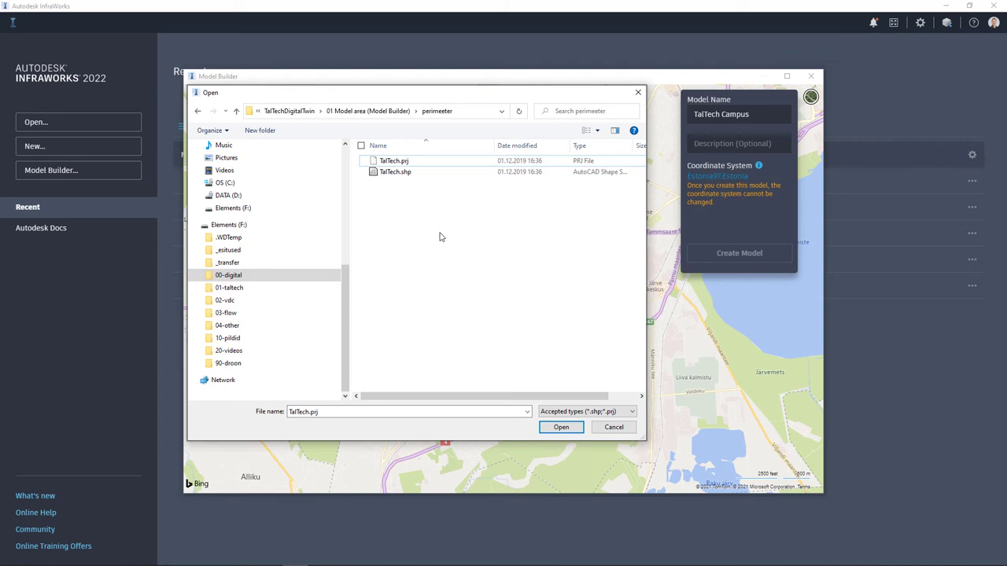
left_click_drag(438, 234, 398, 166)
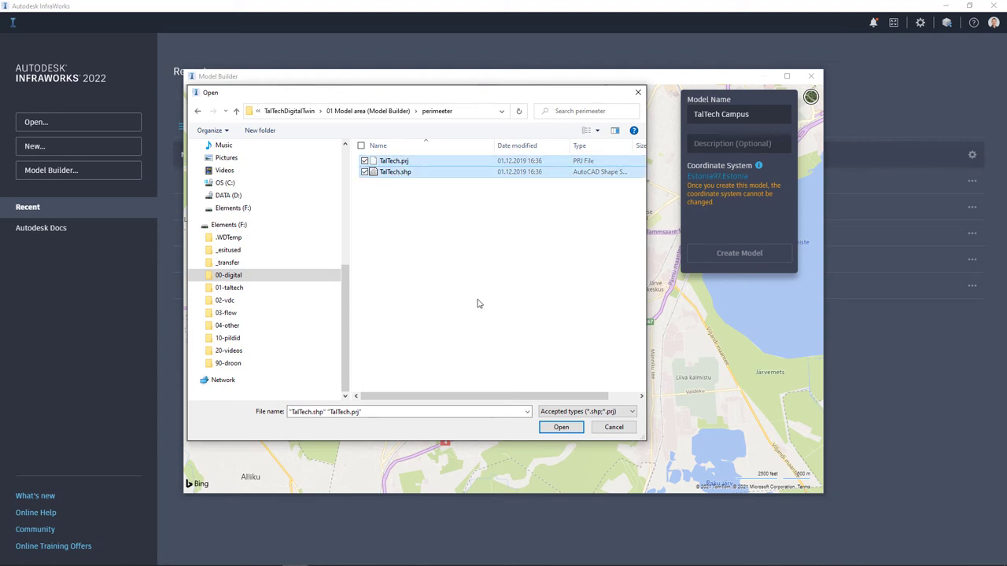
left_click(561, 427)
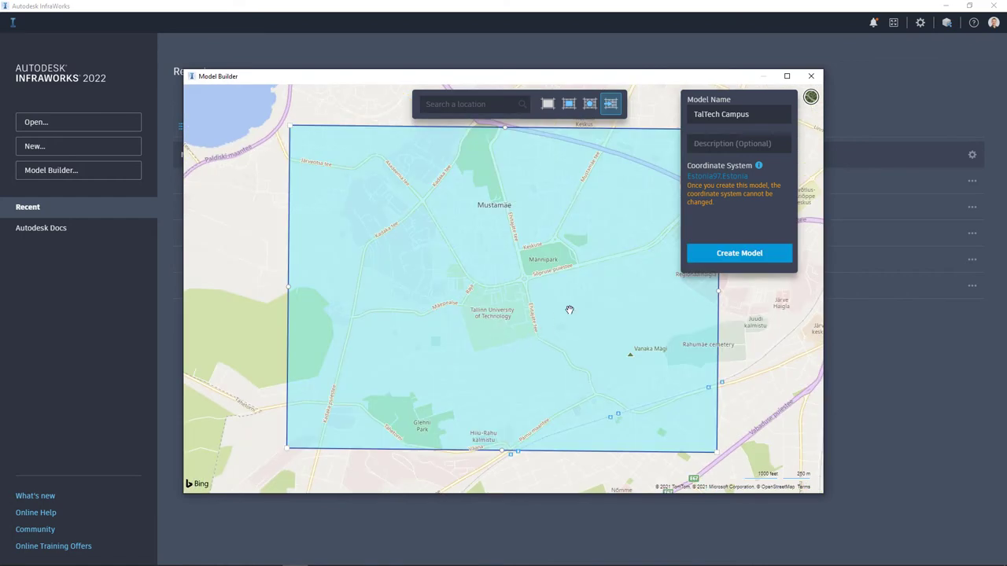
scroll(542, 280, "down", 3)
scroll(622, 289, "up", 5)
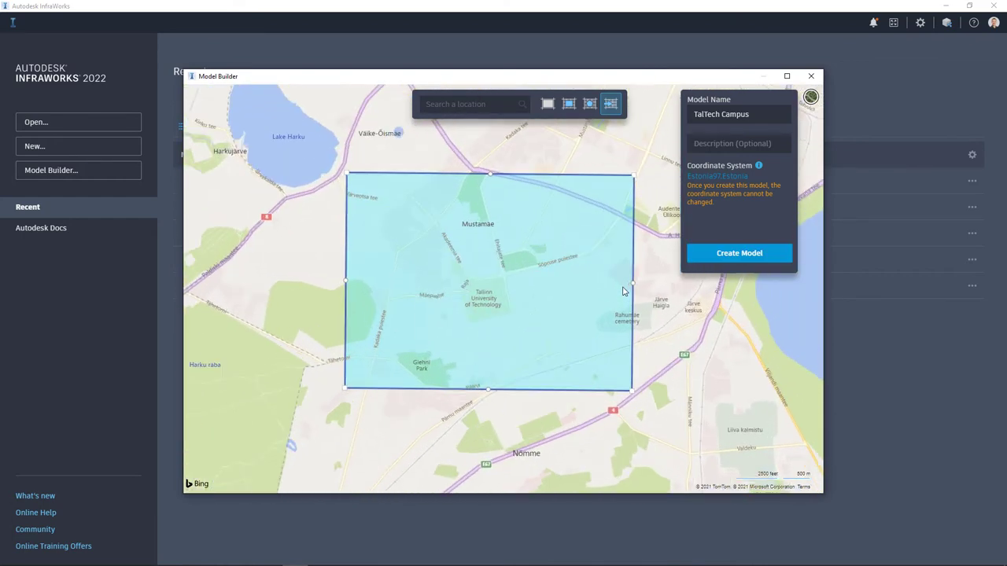
scroll(526, 274, "down", 5)
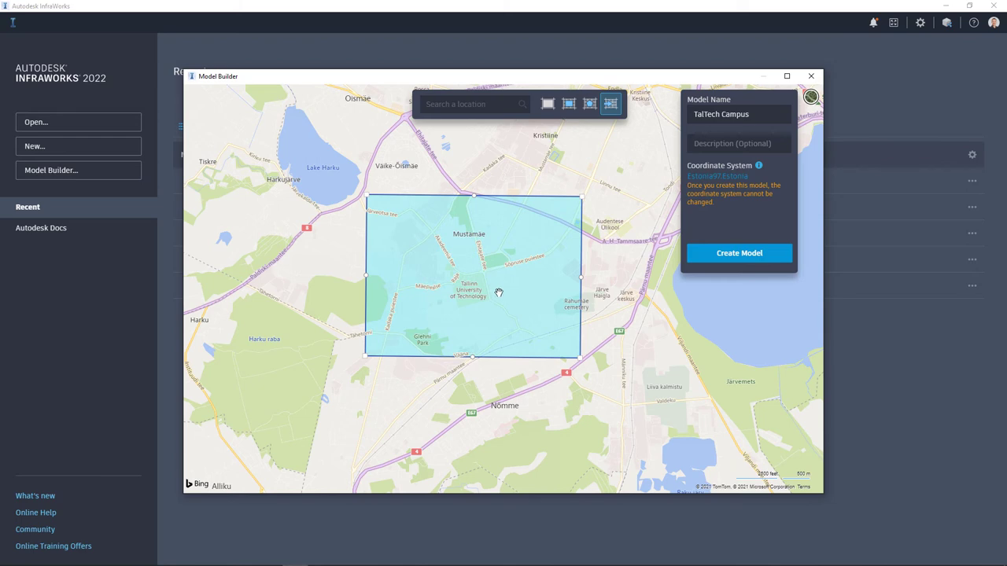
Name the model 'TalTech Campus 2022', submit its creation request, and close Model Builder
left_click(775, 115)
type("2022")
left_click(738, 253)
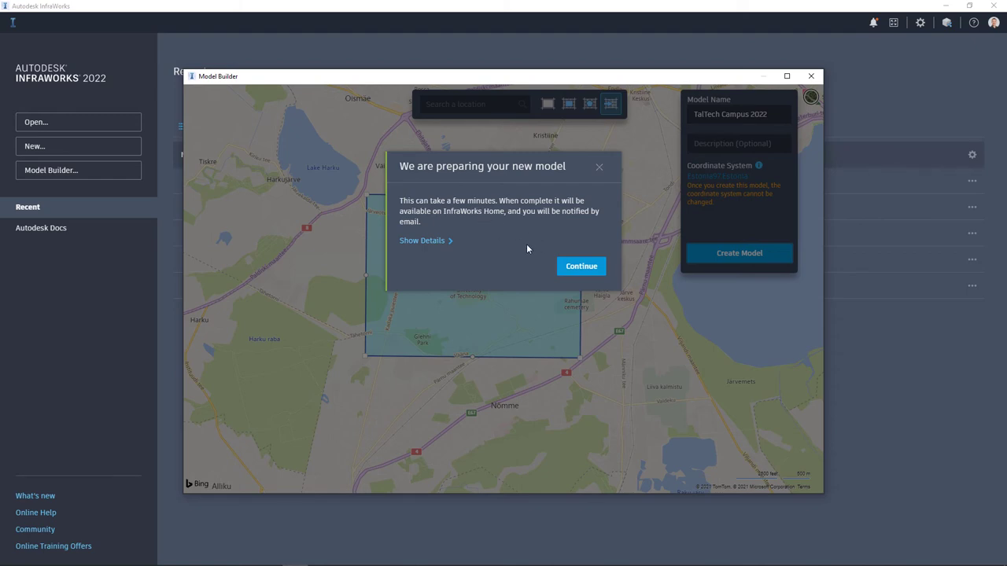
left_click(576, 266)
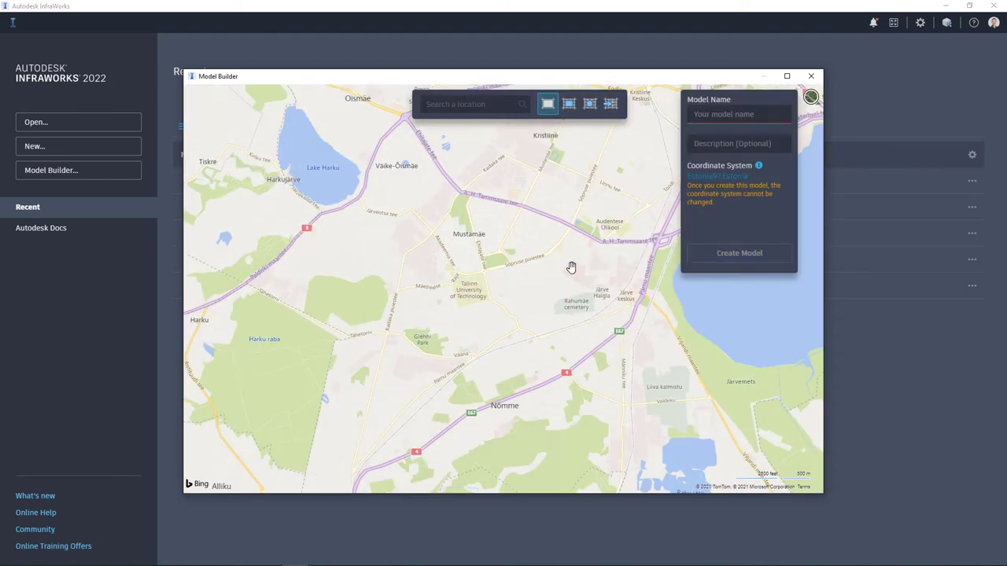
left_click(810, 75)
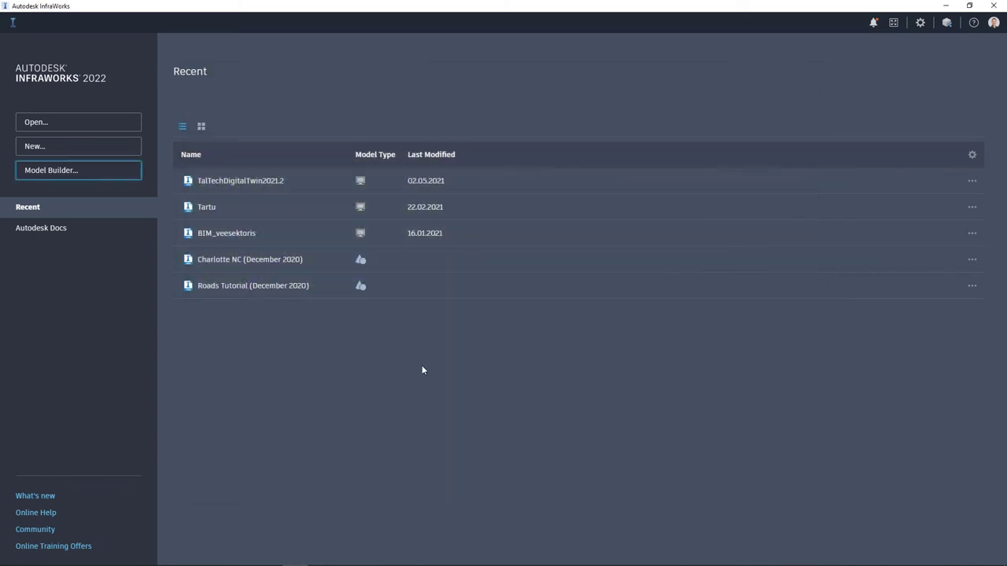
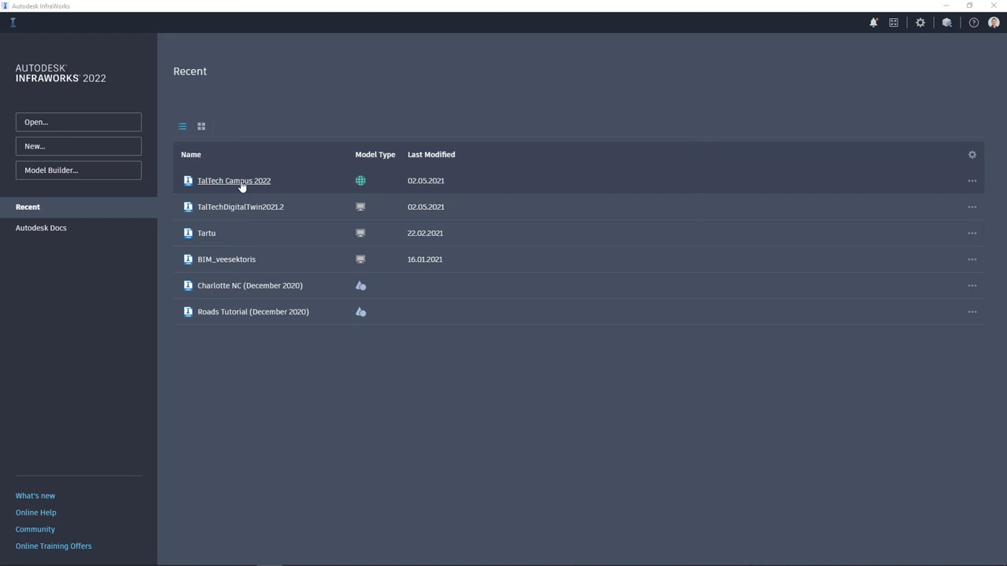
Open the TalTech Campus 2022 model from the Recent list and let it load
left_click(242, 184)
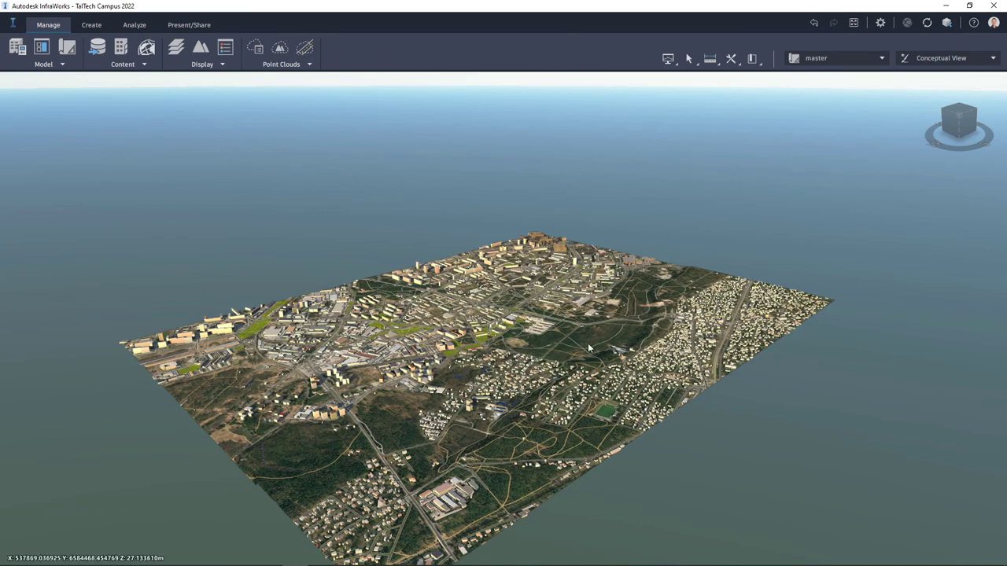
Orbit, tilt, zoom and pan to a close oblique view of the campus, roundabout and forest
middle_click_drag(617, 363, 582, 371, "shift")
scroll(667, 313, "up", 5)
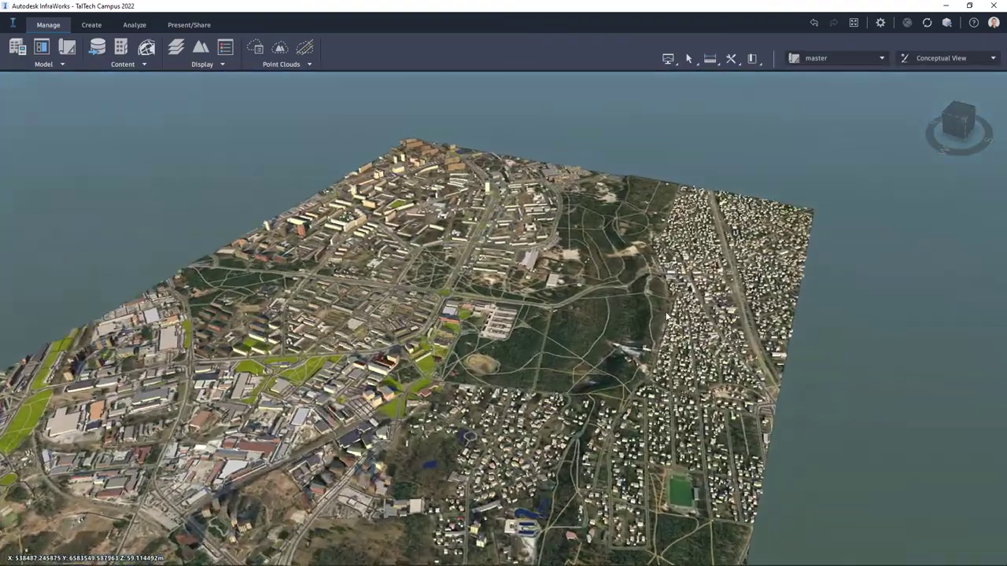
scroll(667, 313, "up", 5)
middle_click_drag(666, 313, 555, 256, "shift")
scroll(551, 244, "up", 5)
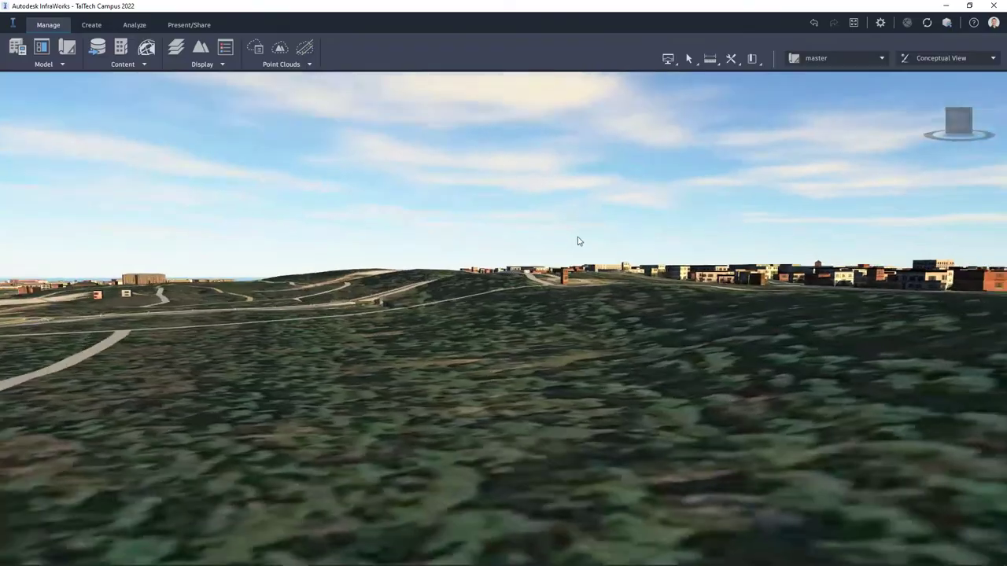
middle_click_drag(580, 240, 434, 326, "shift")
scroll(449, 308, "down", 10)
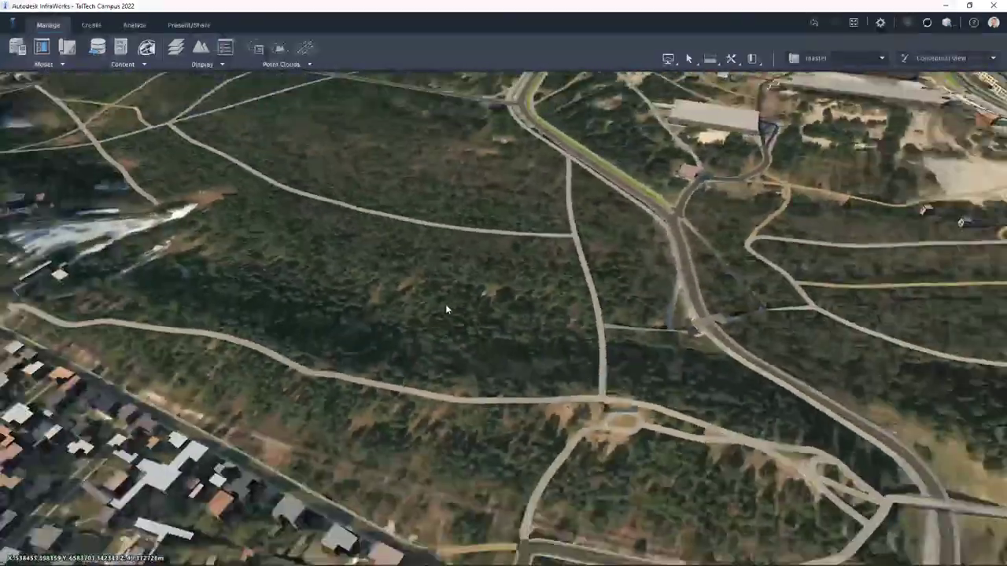
left_click_drag(547, 211, 556, 440)
middle_click_drag(556, 440, 636, 368, "shift")
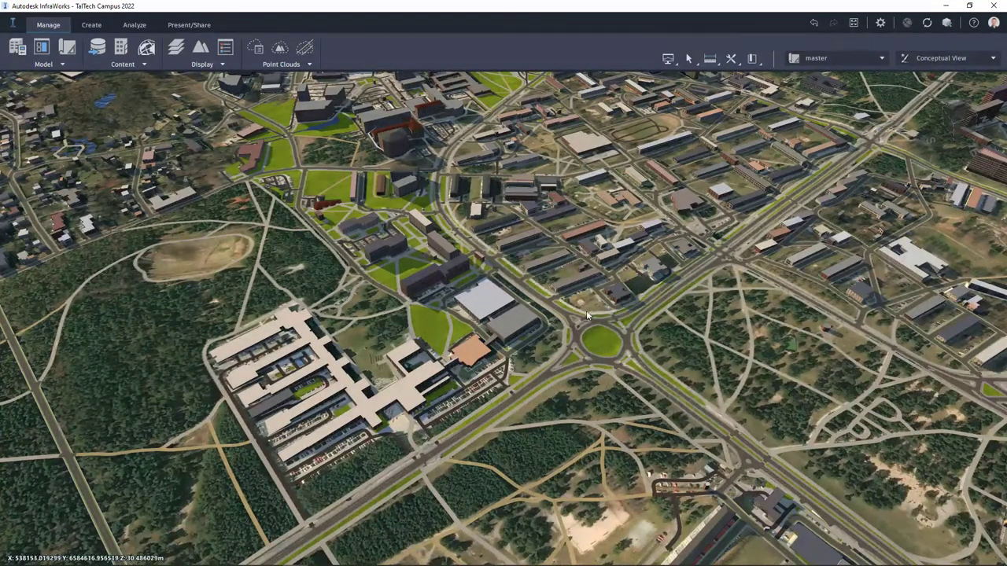
middle_click_drag(527, 293, 555, 387, "shift")
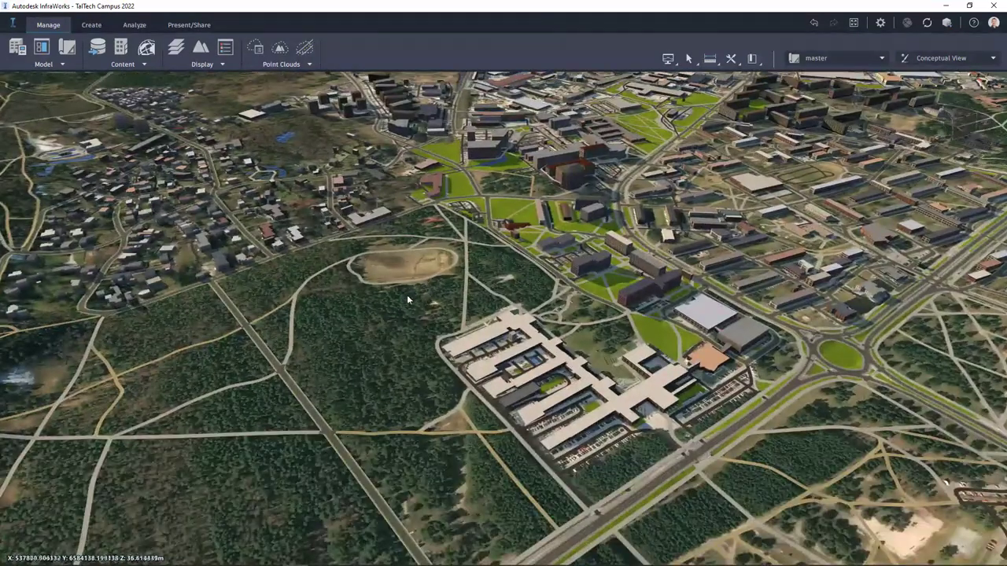
middle_click_drag(406, 295, 614, 388, "shift")
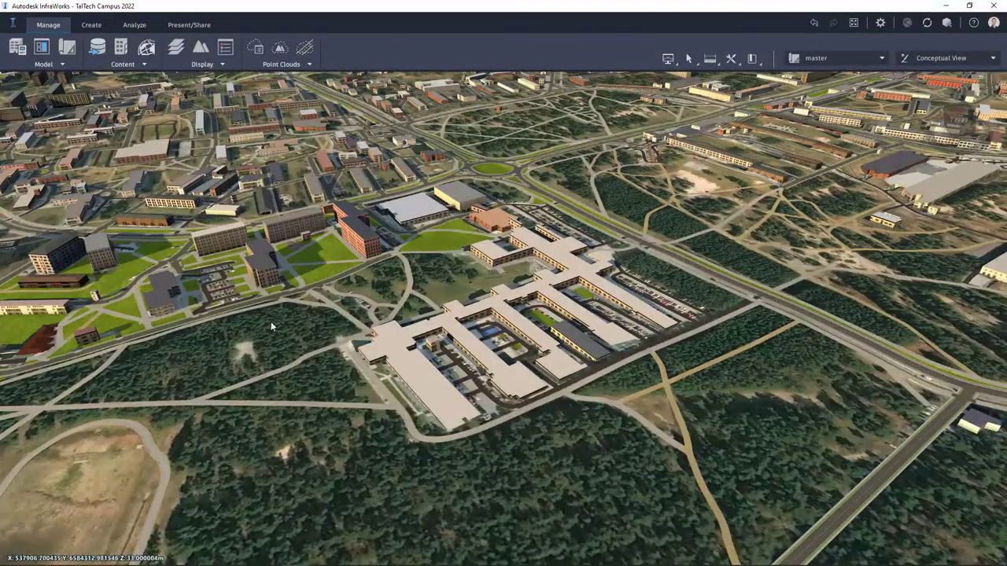
middle_click_drag(271, 321, 394, 327)
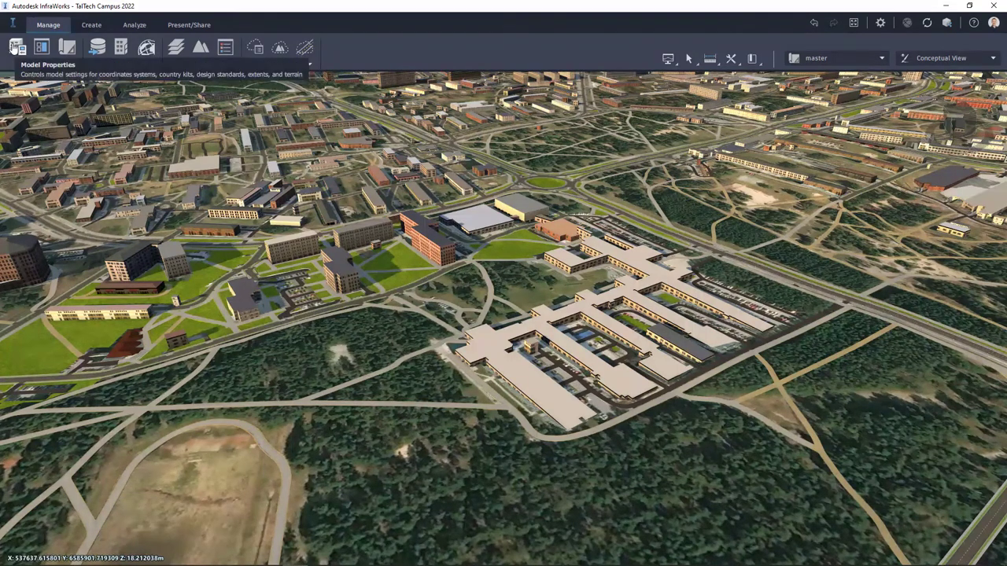
Review the model's Data Sources list and the importable file data types, then go to Create tools
left_click(97, 49)
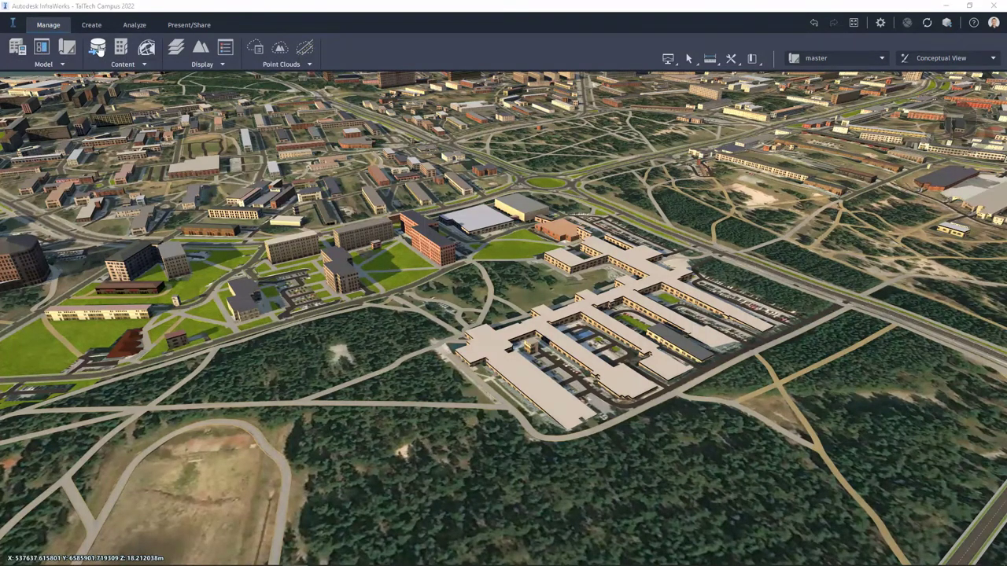
left_click(794, 118)
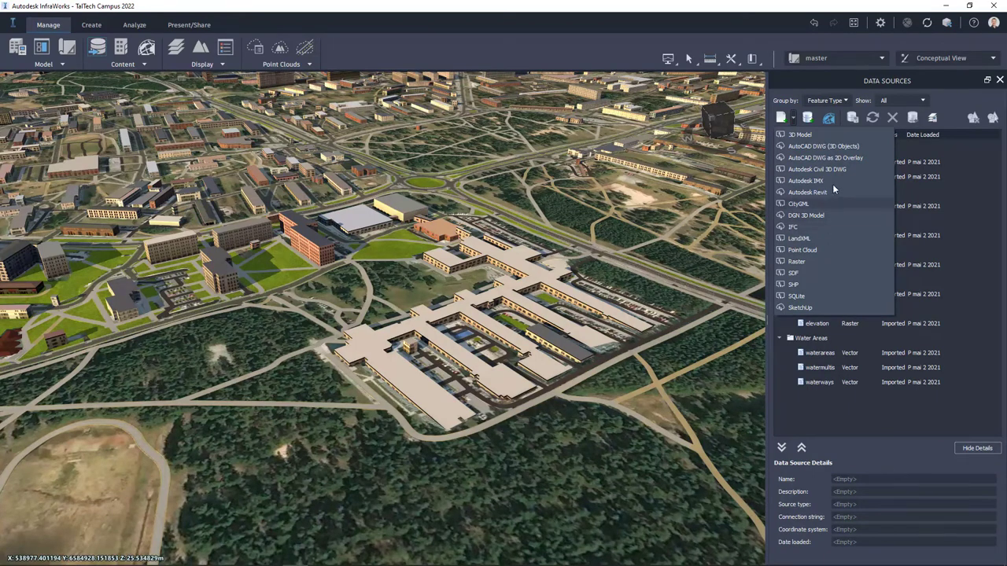
mouse_move(830, 203)
key("Escape")
middle_click_drag(582, 330, 476, 416)
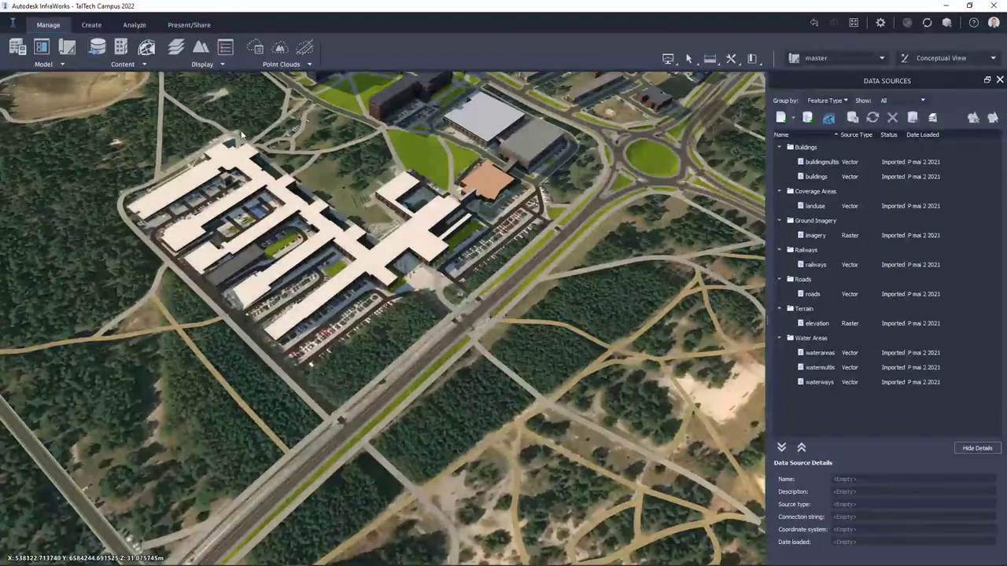
left_click(92, 26)
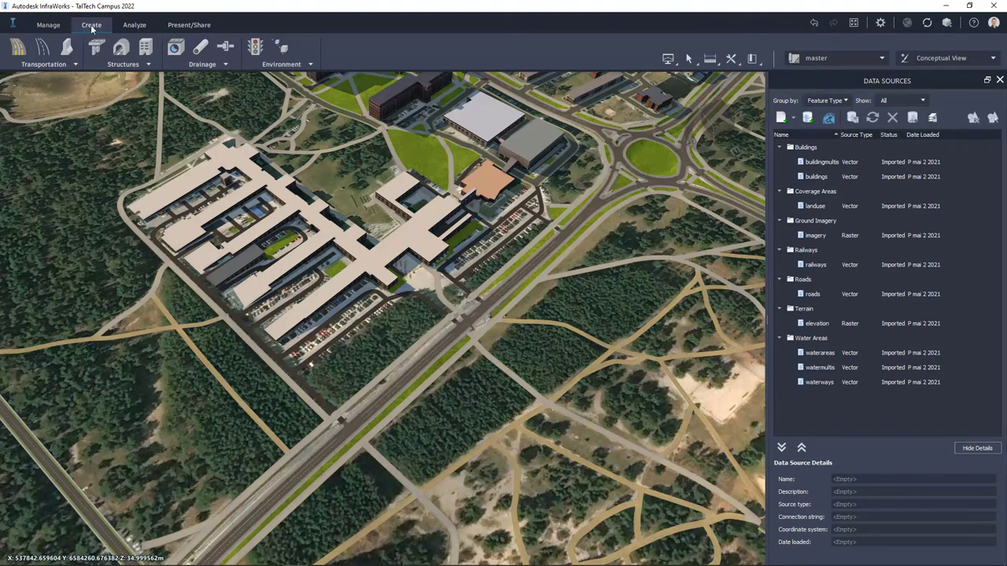
Browse the Analyze and Present/Share tool sets while tilting and rotating the city view
left_click(131, 26)
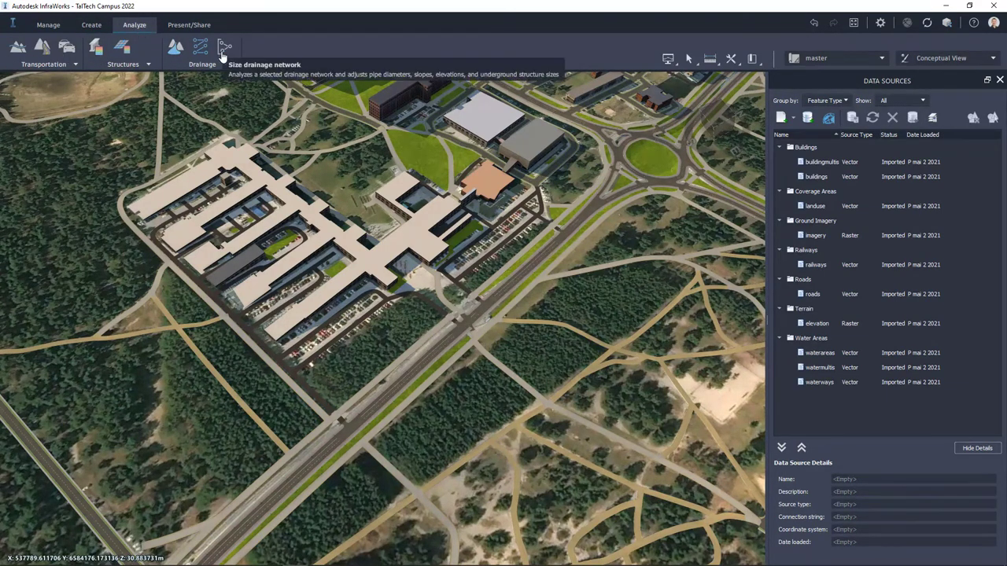
middle_click_drag(496, 374, 544, 344, "shift")
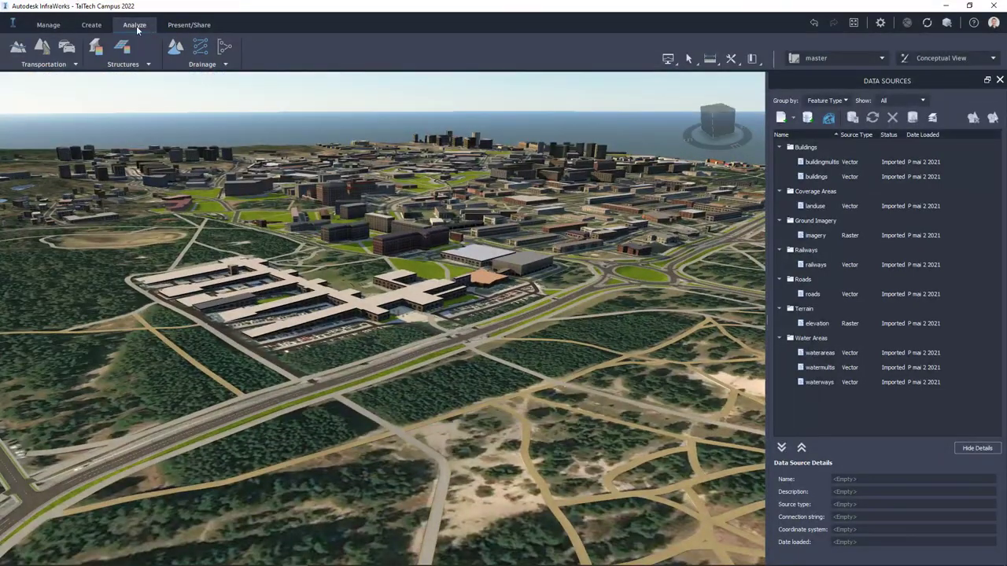
middle_click_drag(436, 400, 354, 269, "shift")
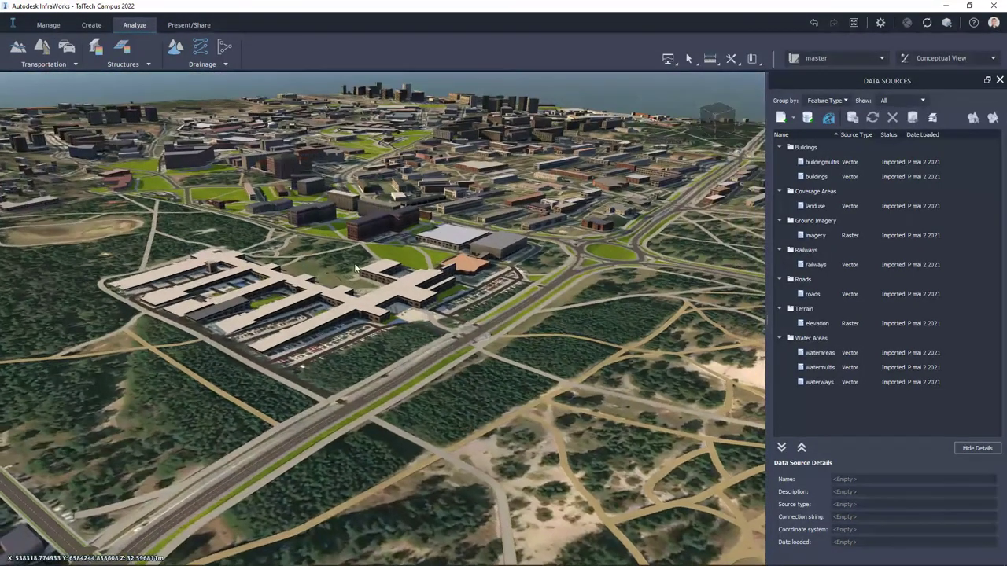
left_click(190, 23)
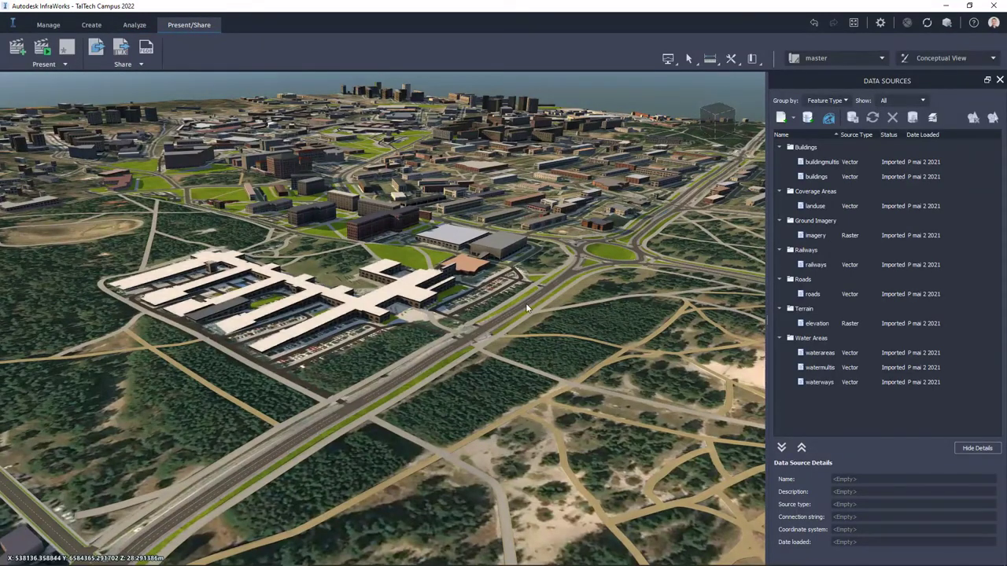
middle_click_drag(526, 303, 449, 342, "shift")
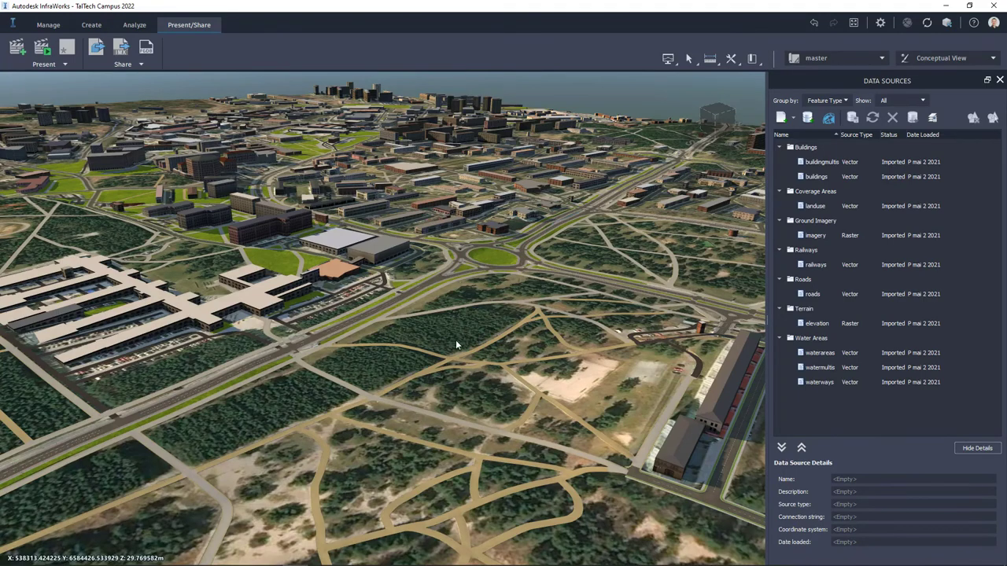
middle_click_drag(452, 332, 435, 343, "shift")
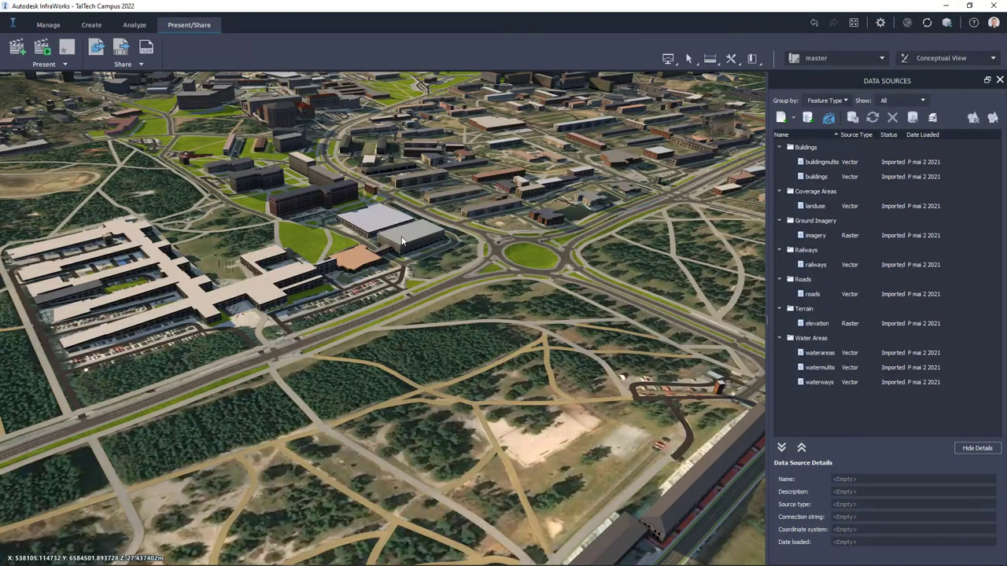
middle_click_drag(528, 309, 425, 309, "shift")
Check the data source type list, then zoom onto the roundabout beside the campus
left_click(794, 119)
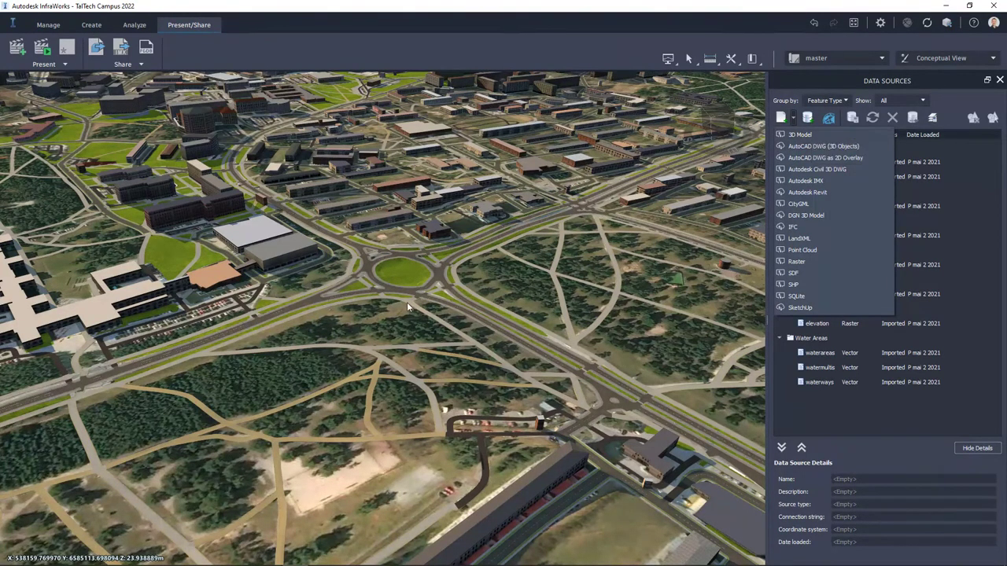
left_click_drag(360, 324, 474, 361)
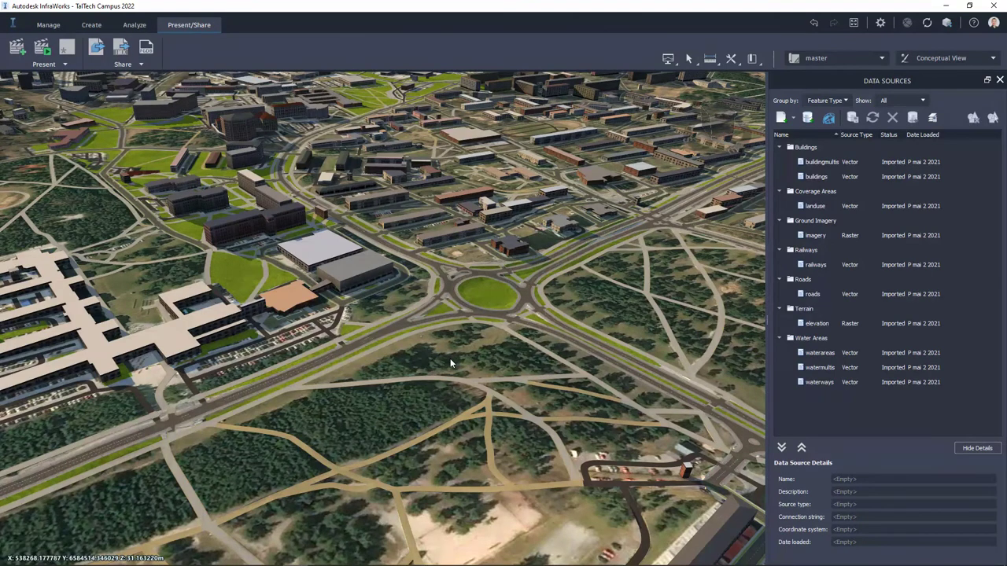
scroll(468, 371, "up", 4)
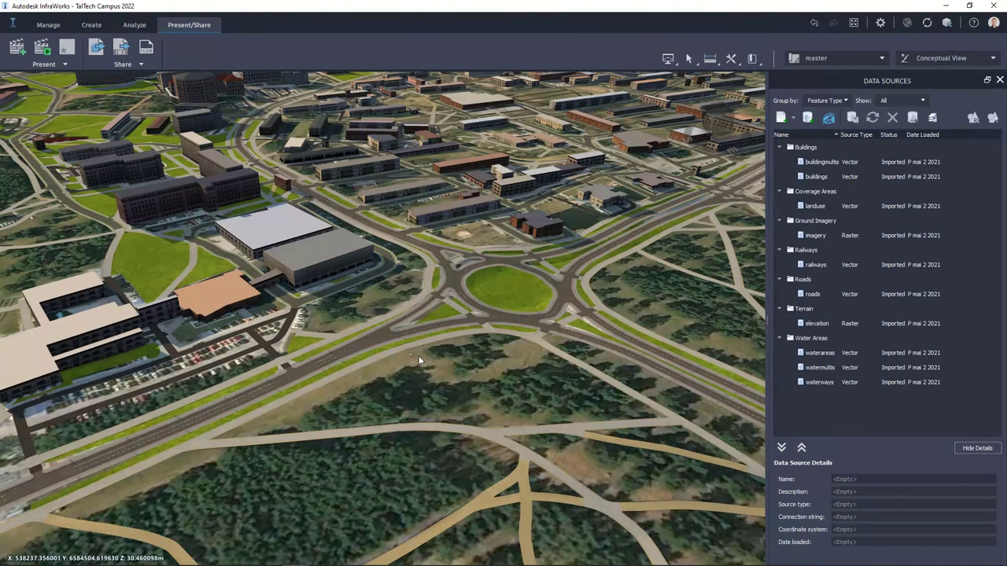
scroll(418, 355, "down", 3)
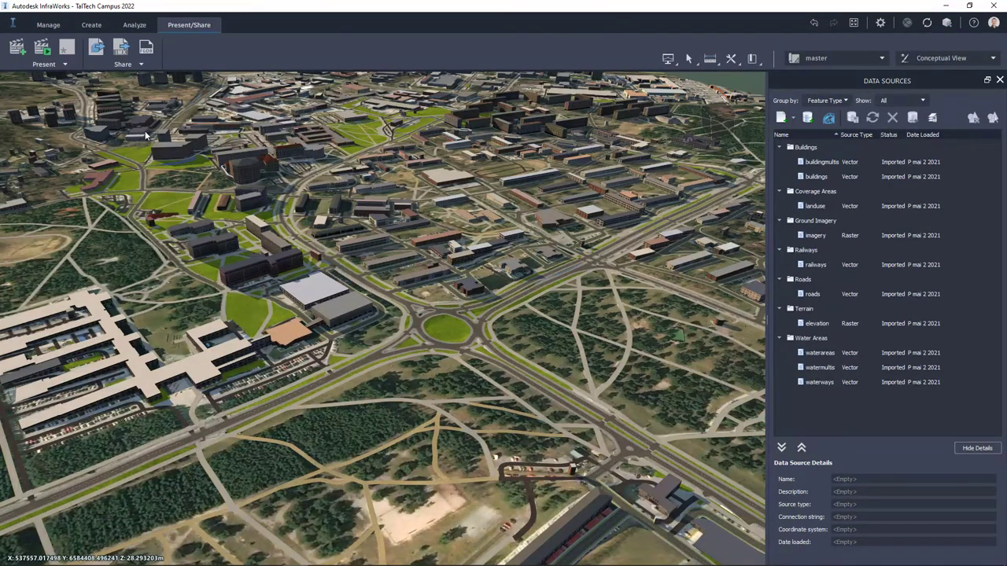
Open TalTechDigitalTwin2021.2 from the start screen and orbit the terrain toward the stadium
left_click(13, 28)
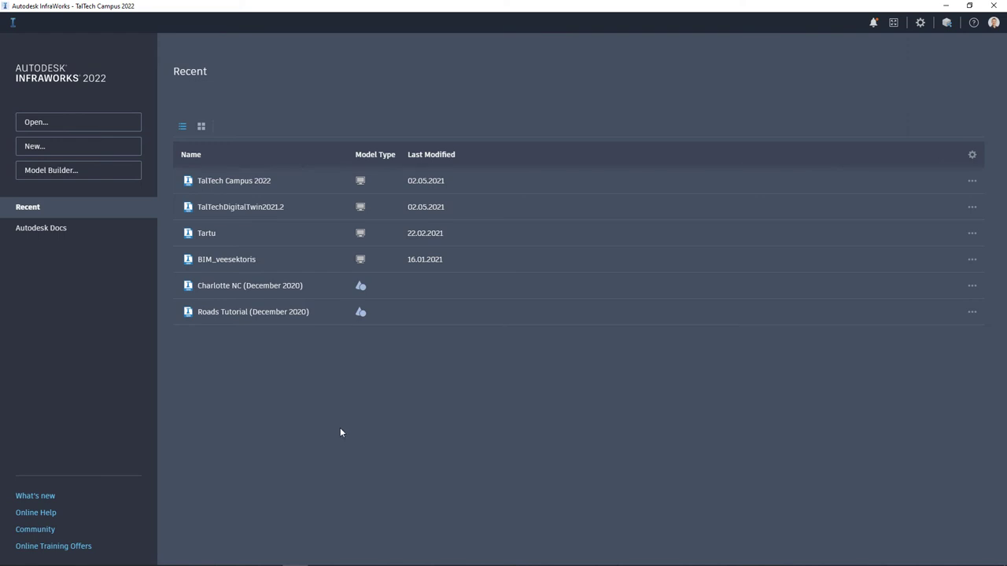
left_click(266, 210)
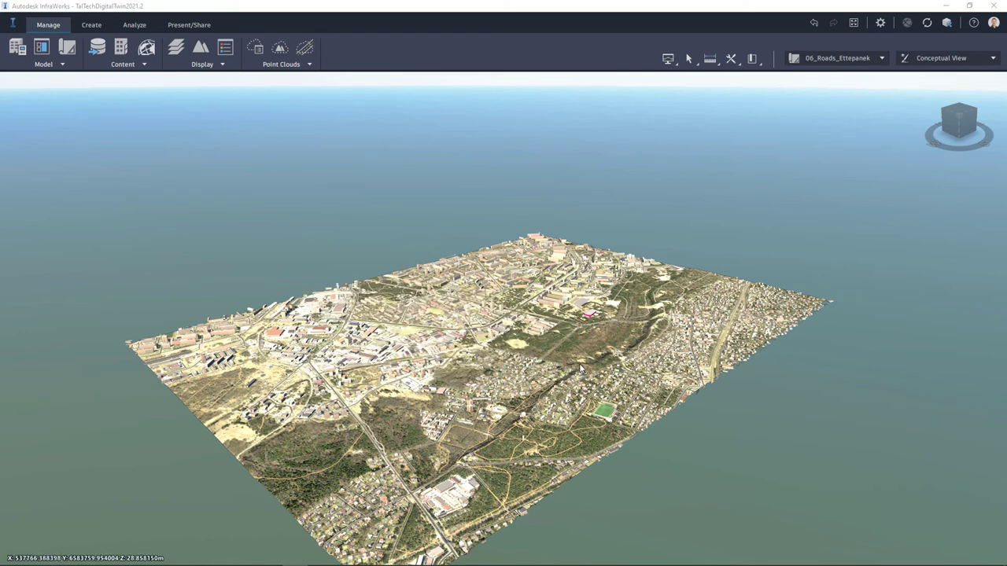
middle_click_drag(562, 351, 432, 357, "shift")
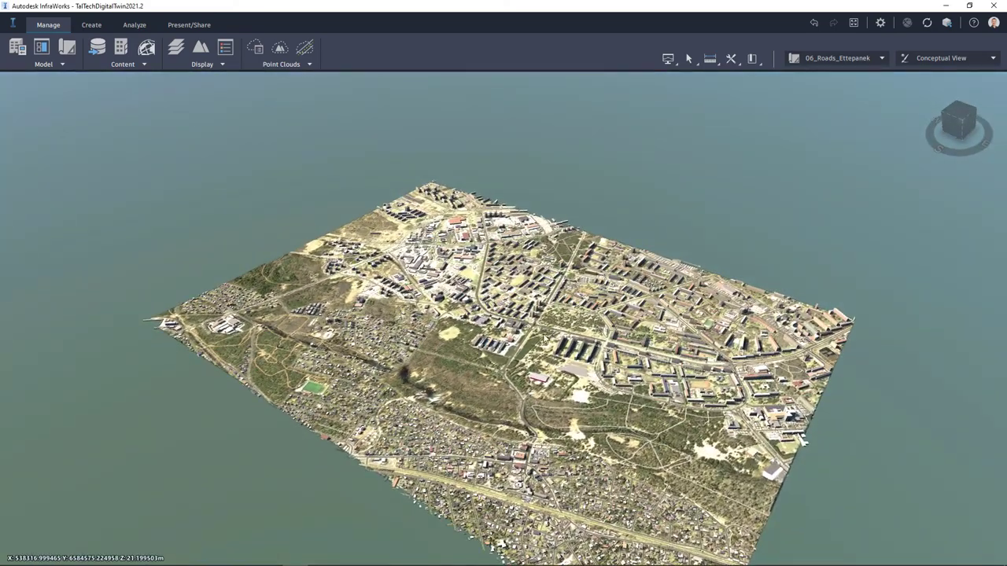
scroll(543, 342, "up", 3)
Switch the active proposal to 01_MaaAmet_WMS
scroll(534, 366, "up", 3)
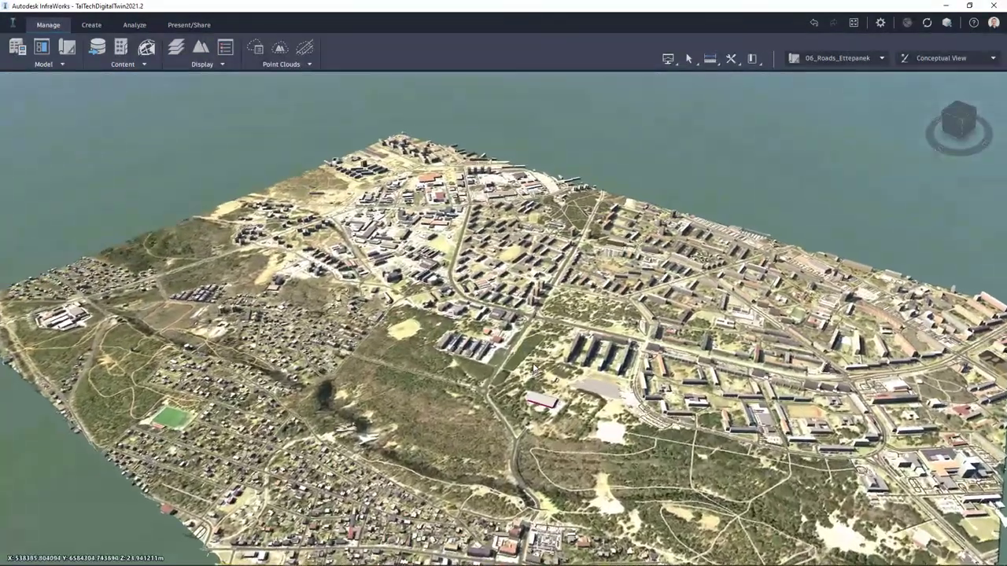
left_click(884, 60)
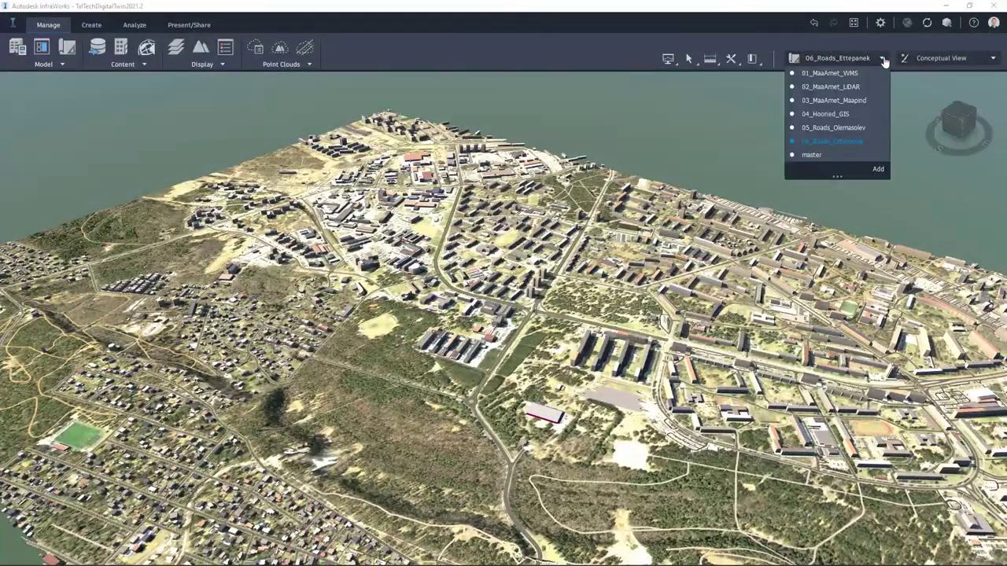
left_click(826, 74)
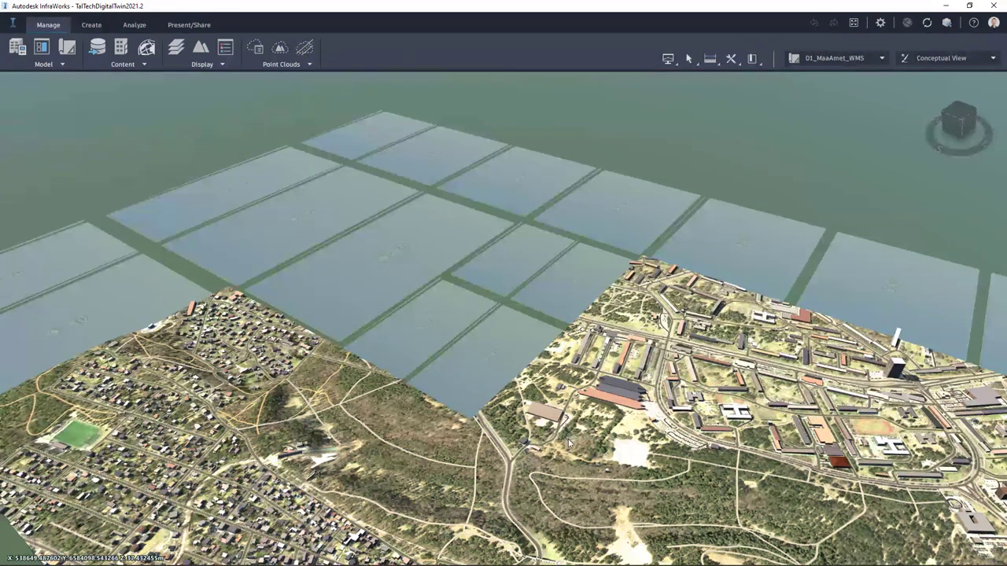
Zoom, orbit and pan over the campus under the 01_MaaAmet_WMS imagery
scroll(540, 331, "up", 3)
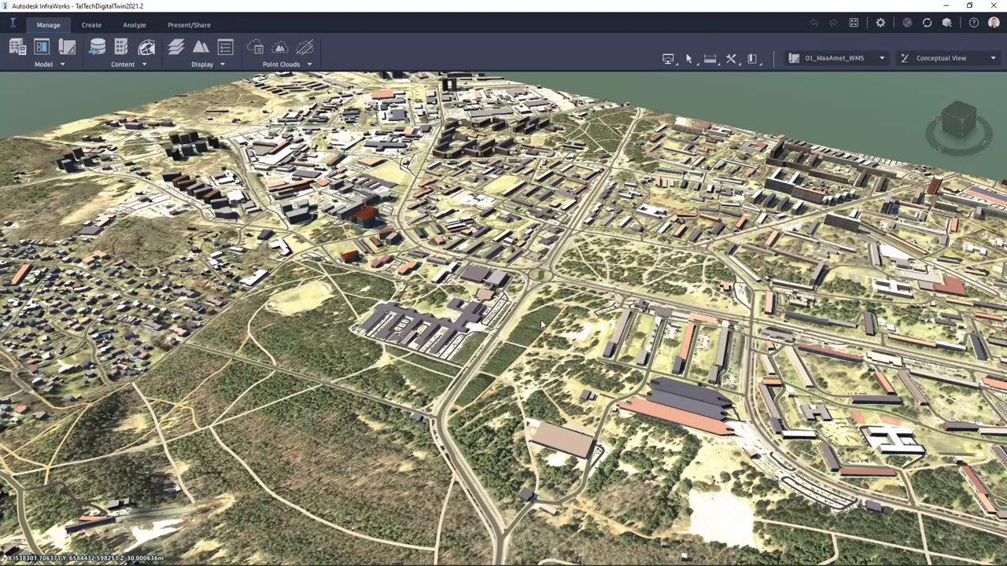
middle_click_drag(556, 326, 551, 346, "shift")
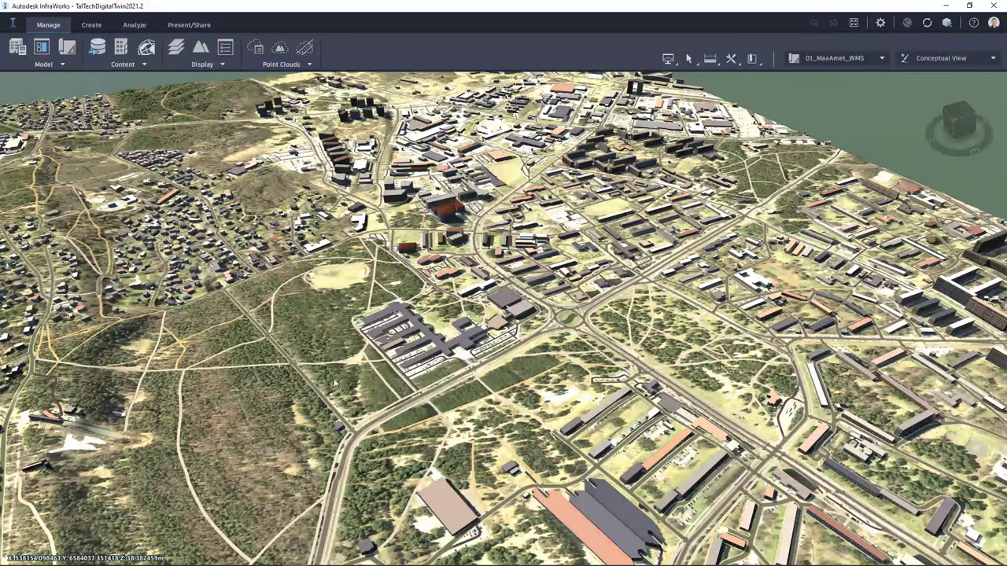
middle_click_drag(462, 423, 522, 364)
scroll(581, 340, "up", 3)
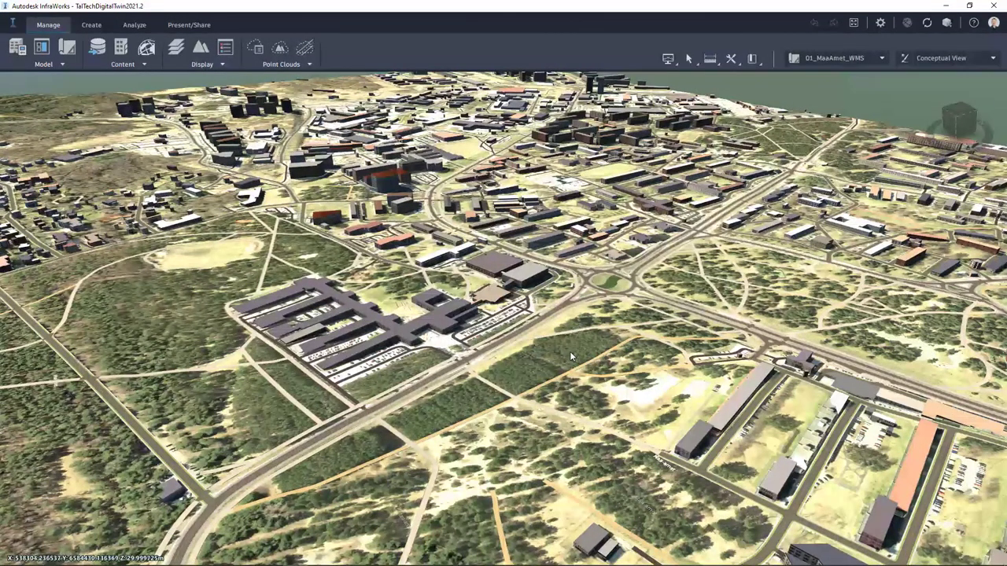
left_click_drag(548, 354, 537, 414)
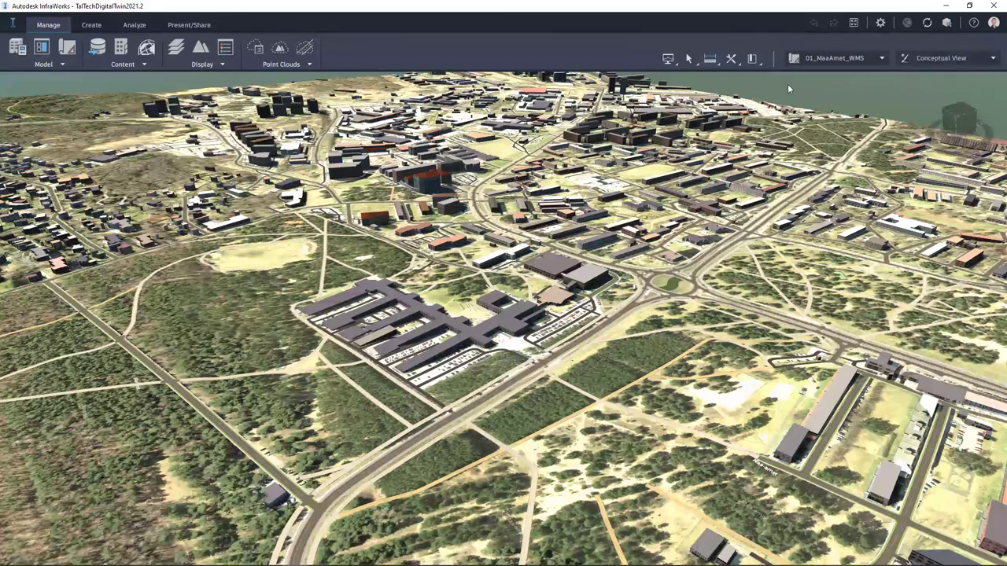
Switch proposals to 04_Hooned_GIS, then on to 05_Roads_Olemasolev
left_click(881, 58)
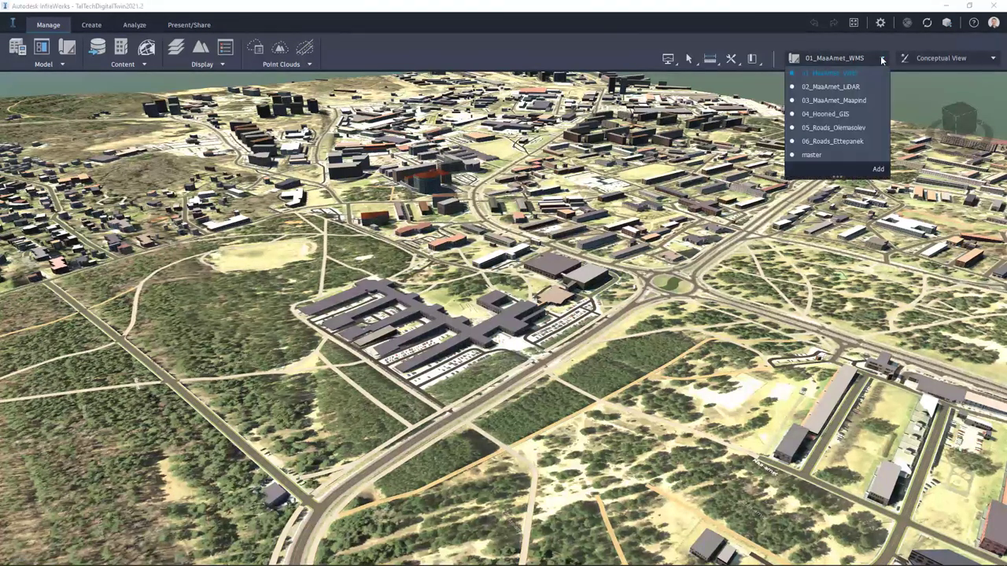
left_click(835, 110)
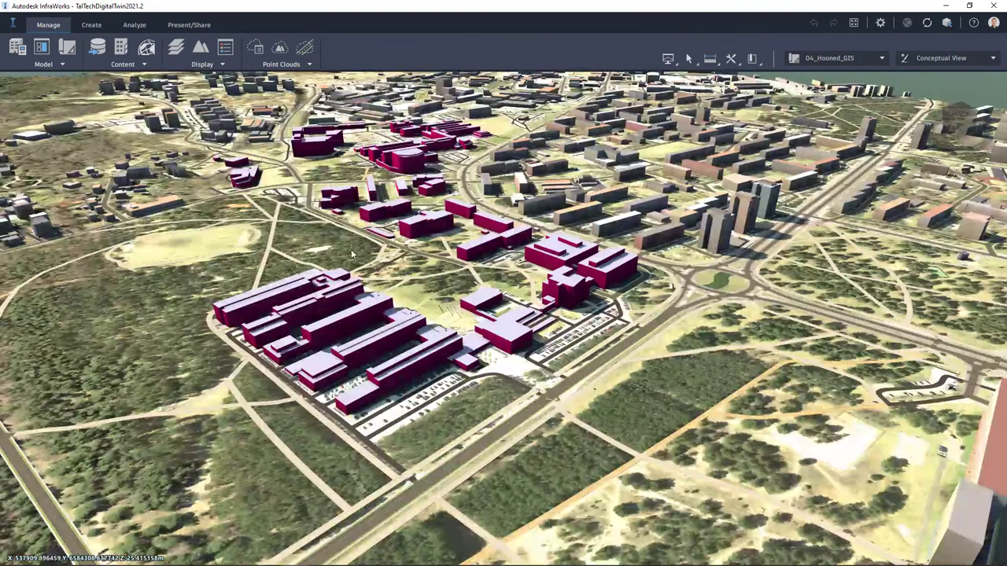
left_click(880, 60)
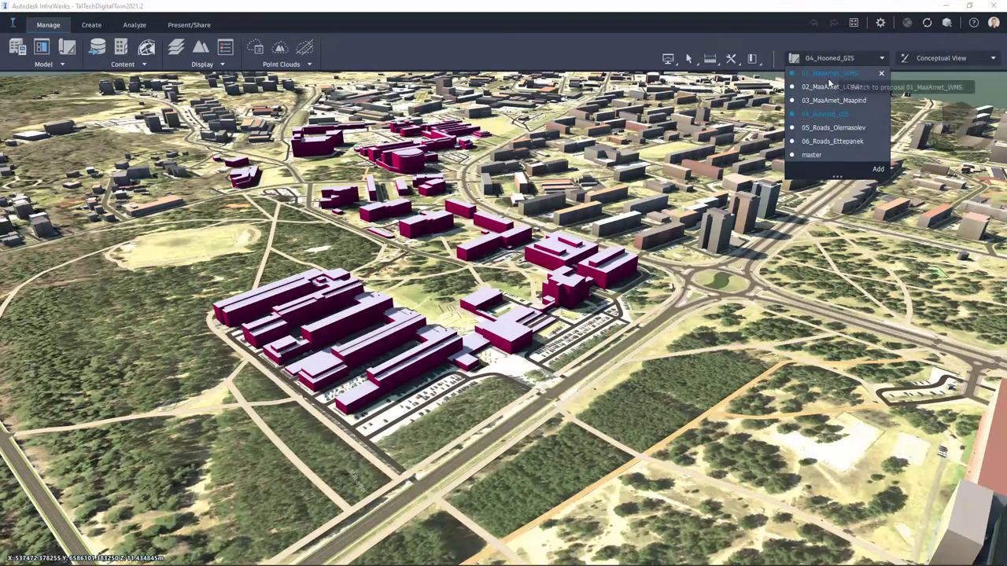
left_click(824, 130)
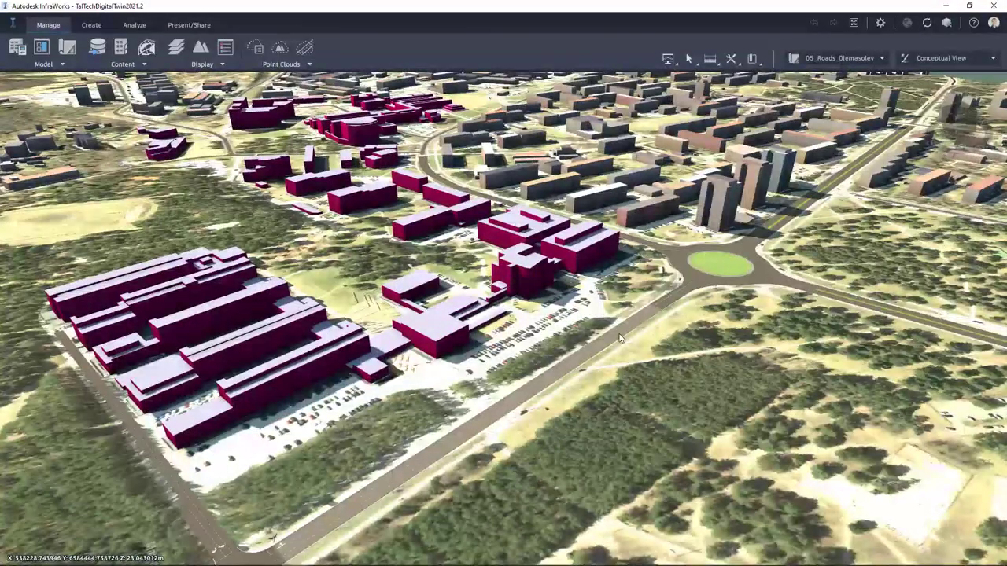
Run Cut/Fill on Component Road 24: 10204.642 m³ cut, 20132.778 m³ fill, 9928.136 m³ net fill
left_click(621, 340)
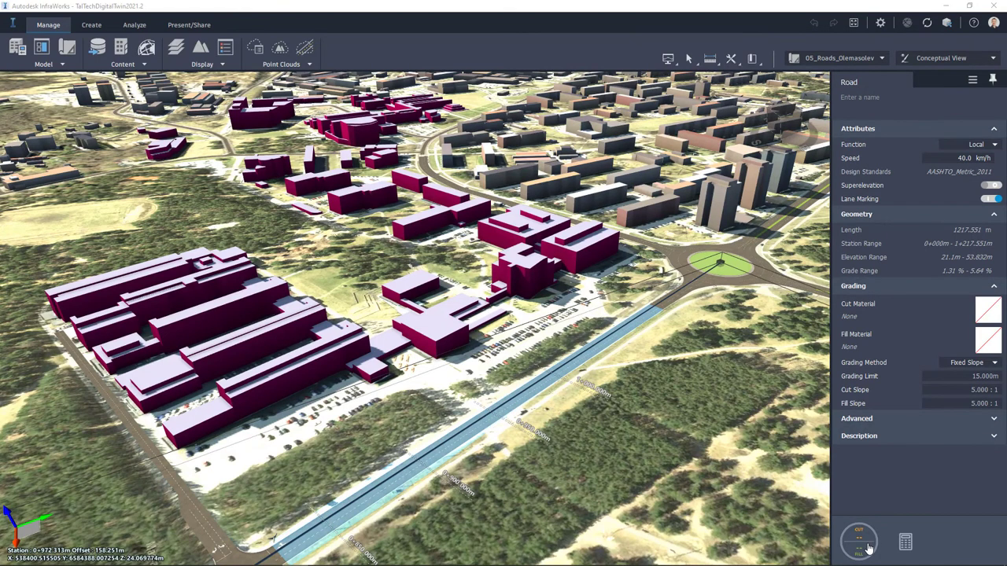
left_click(863, 544)
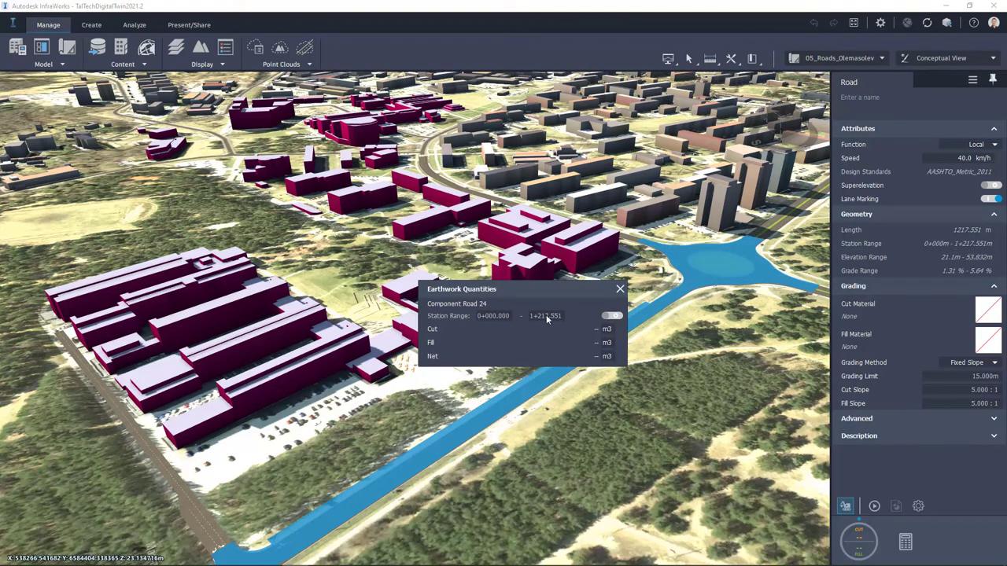
left_click(874, 506)
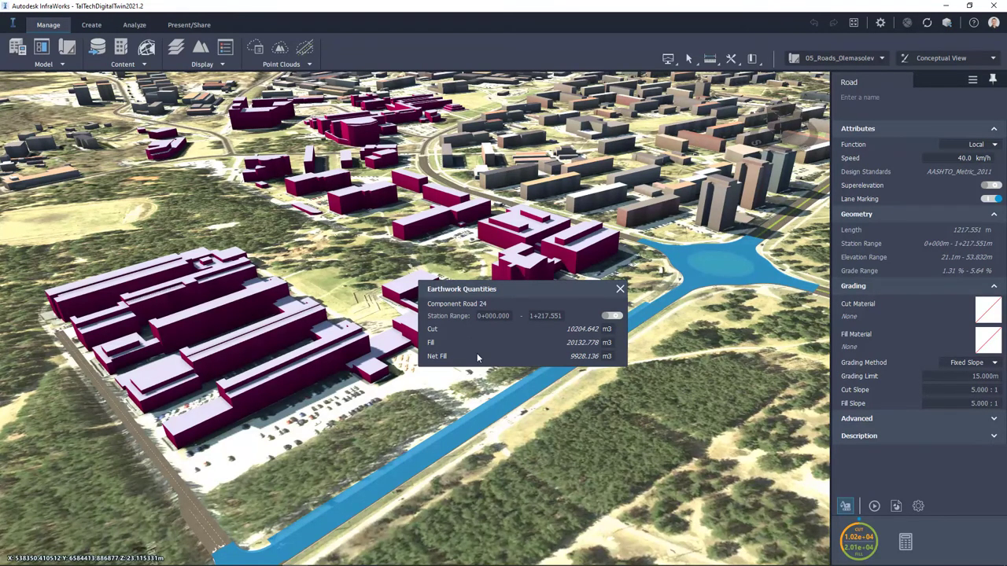
key("Escape")
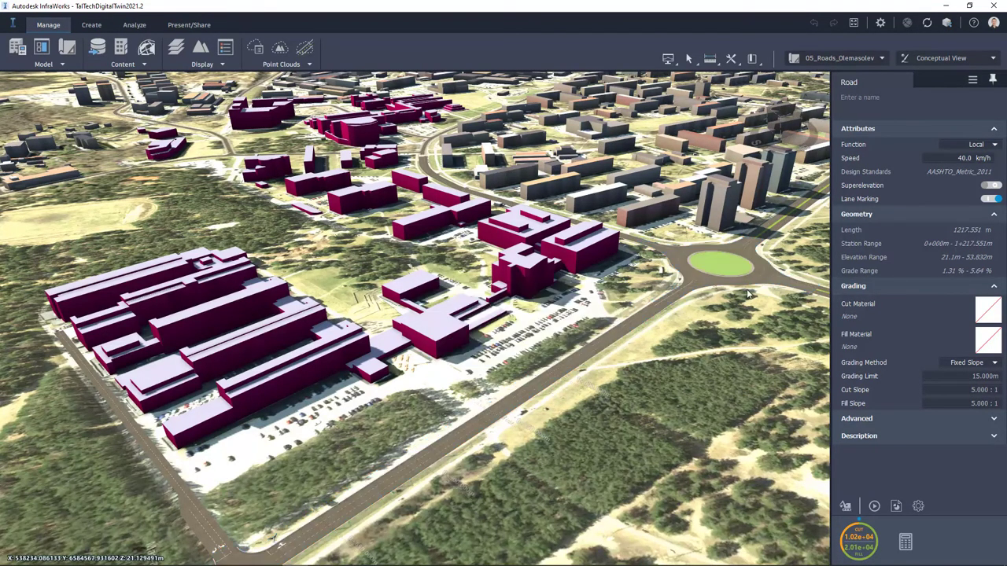
scroll(670, 366, "up", 3)
middle_click_drag(670, 366, 647, 330)
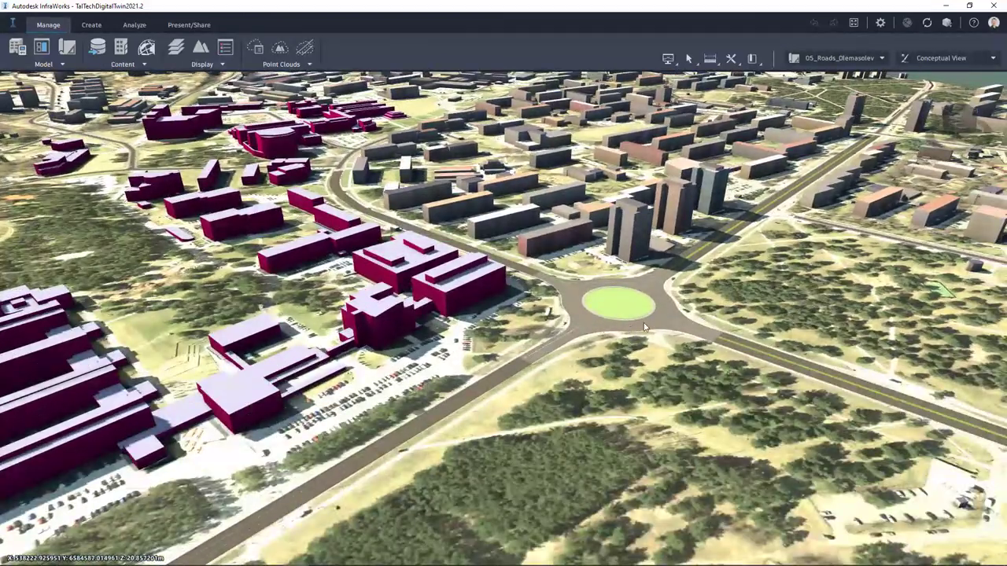
left_click(645, 327)
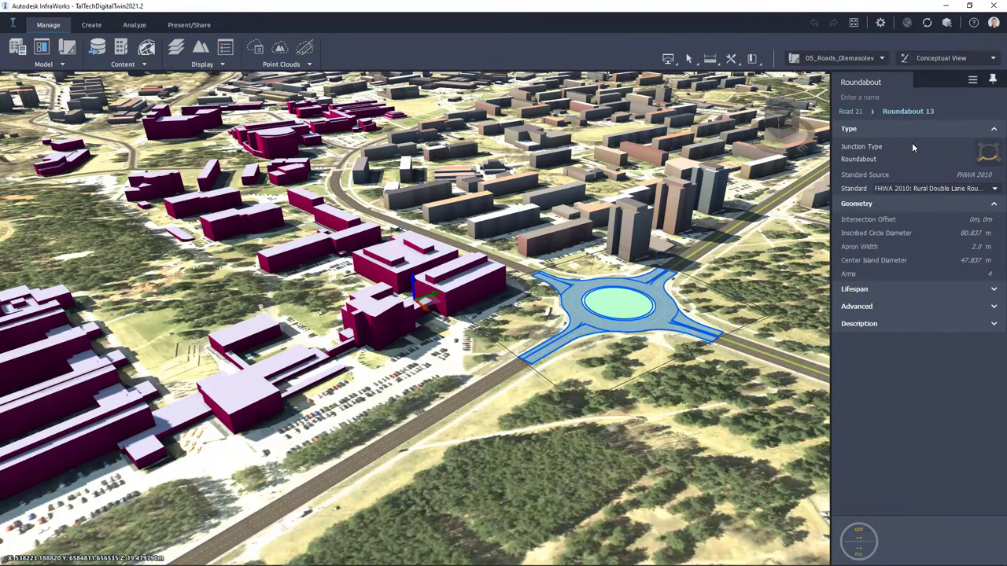
left_click(988, 152)
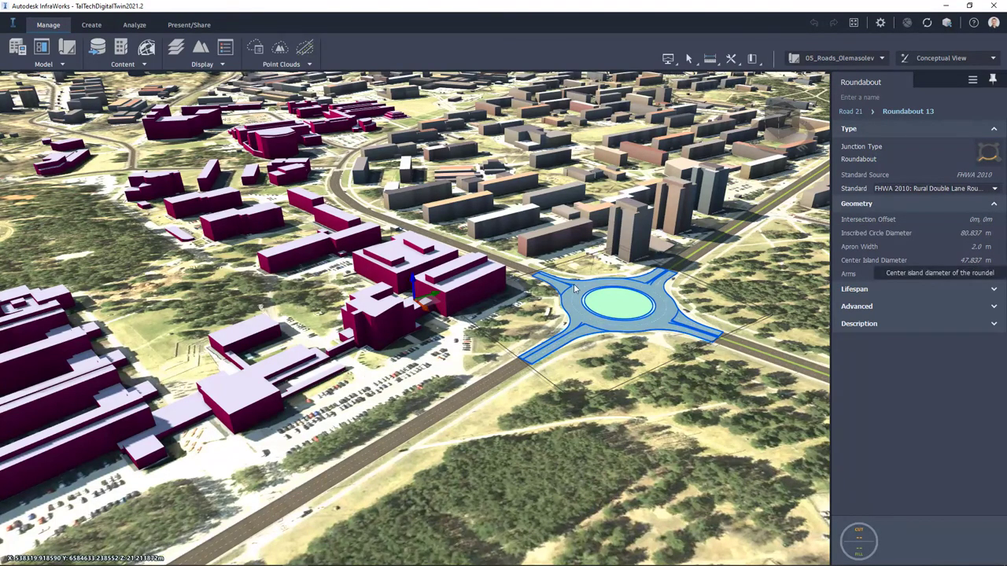
key("Escape")
Switch to the 06_Roads_Ettepanek proposal and select the bridge
left_click(879, 59)
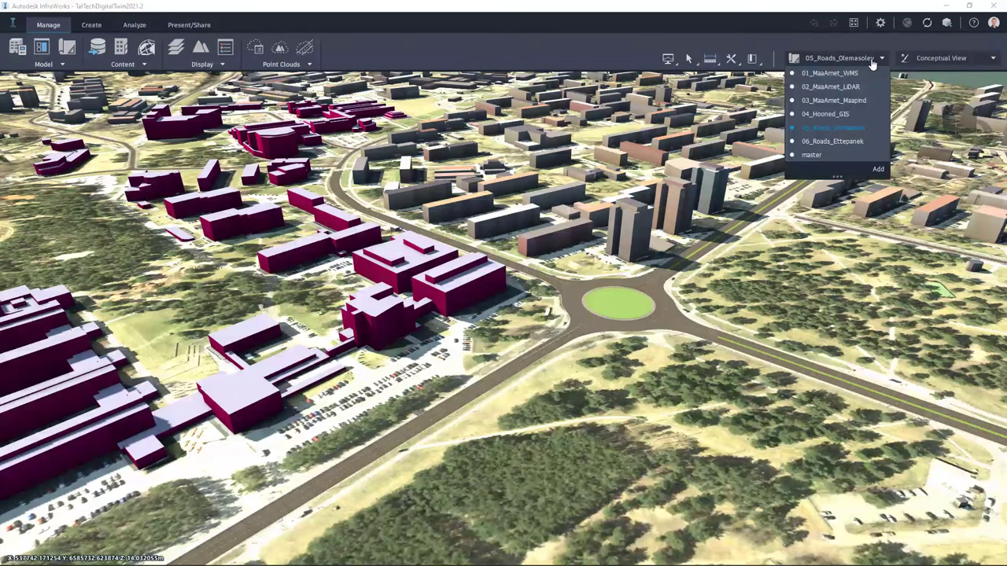
left_click(839, 142)
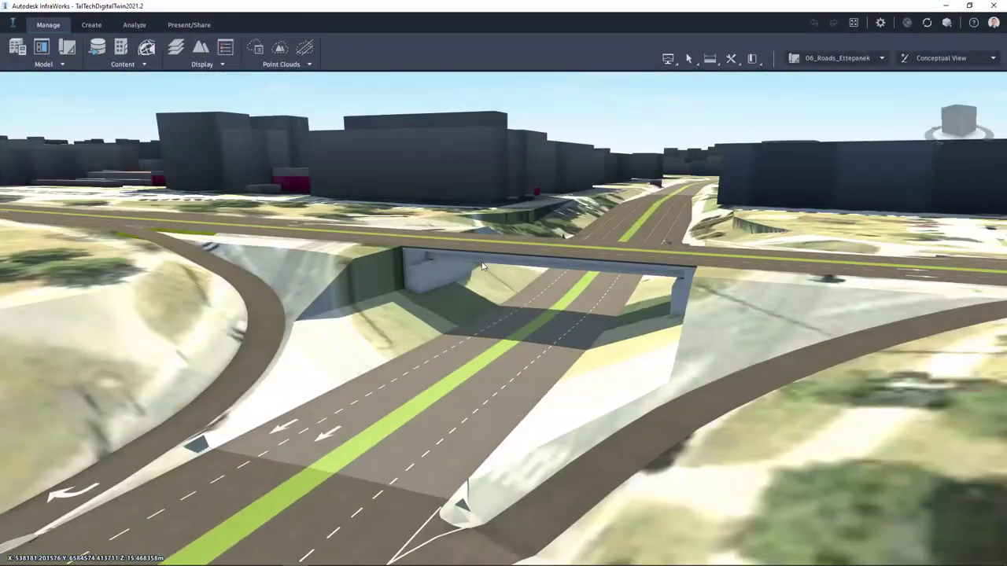
left_click(428, 262)
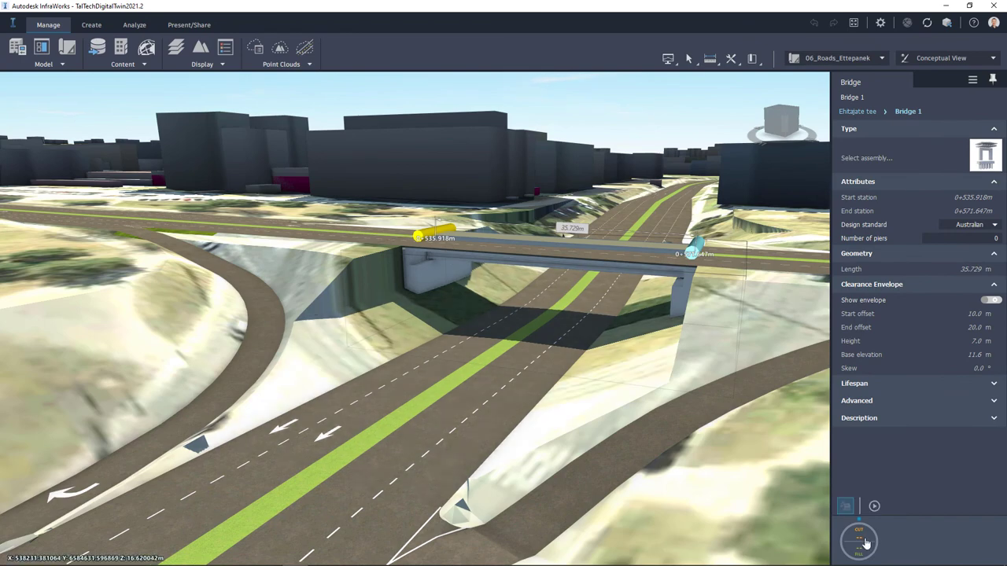
key("Escape")
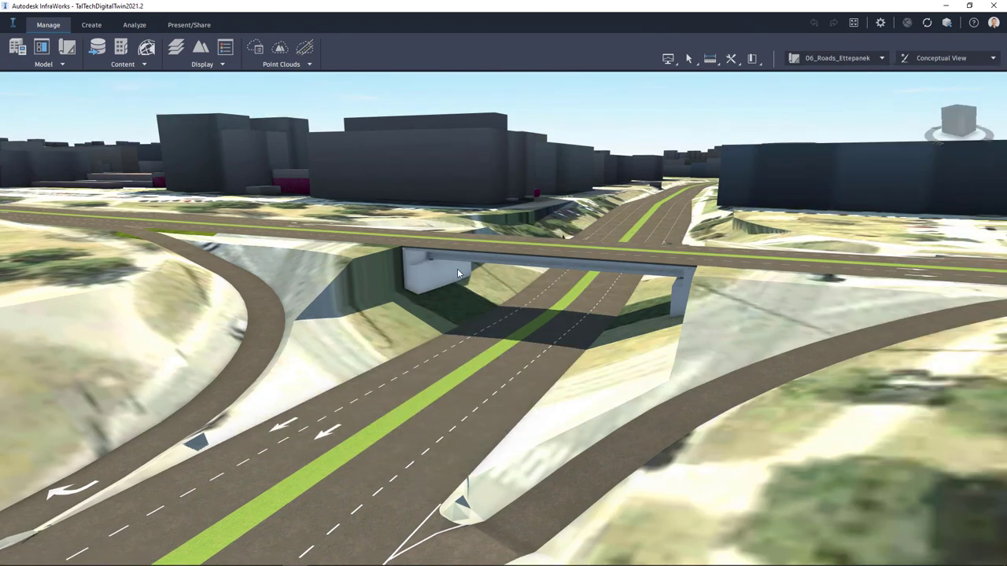
Inspect Bridge 1 (35.729 m, stations 0+535.918m–0+571.647m) and show its action menu
left_click(431, 265)
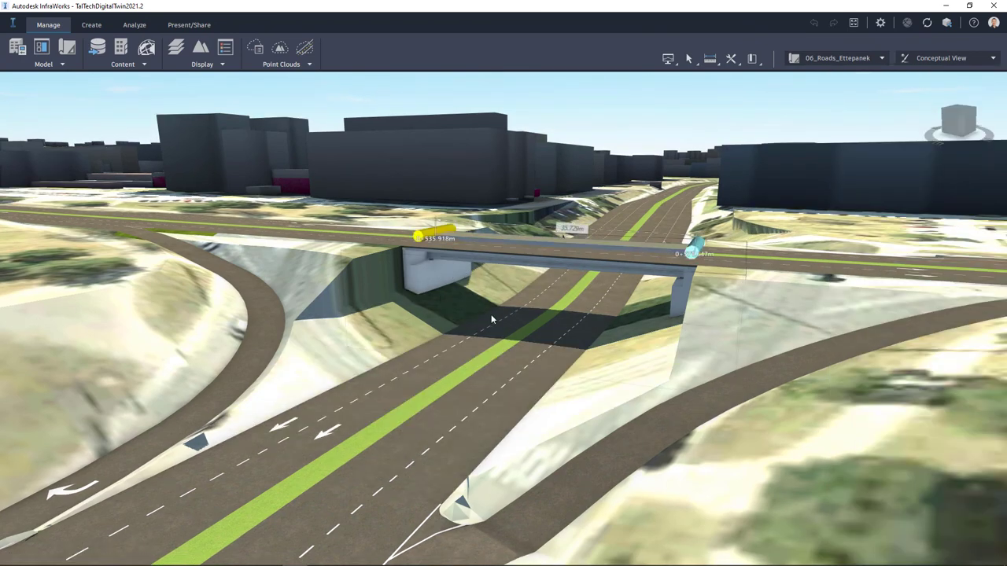
middle_click_drag(491, 314, 464, 317, "shift")
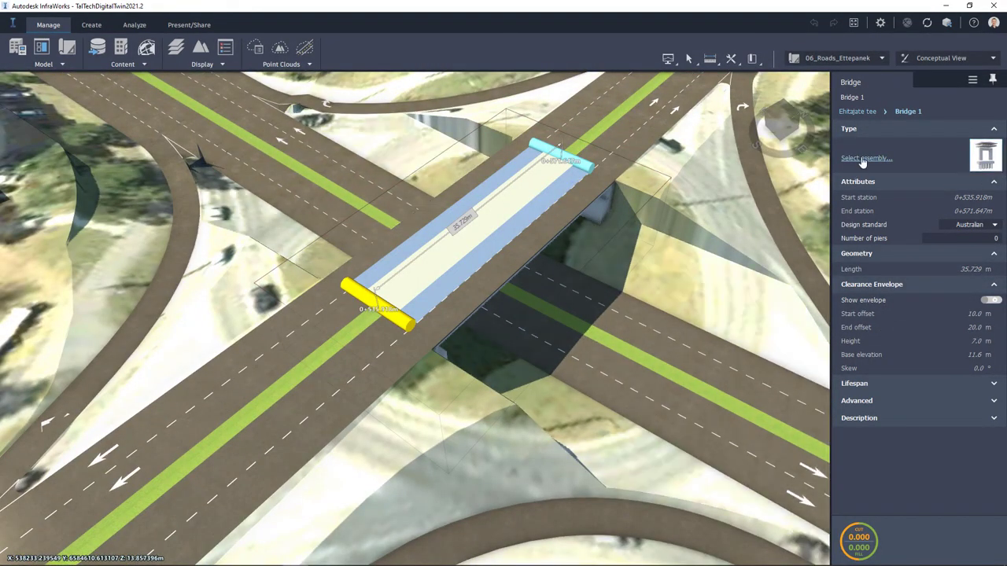
scroll(582, 319, "down", 6)
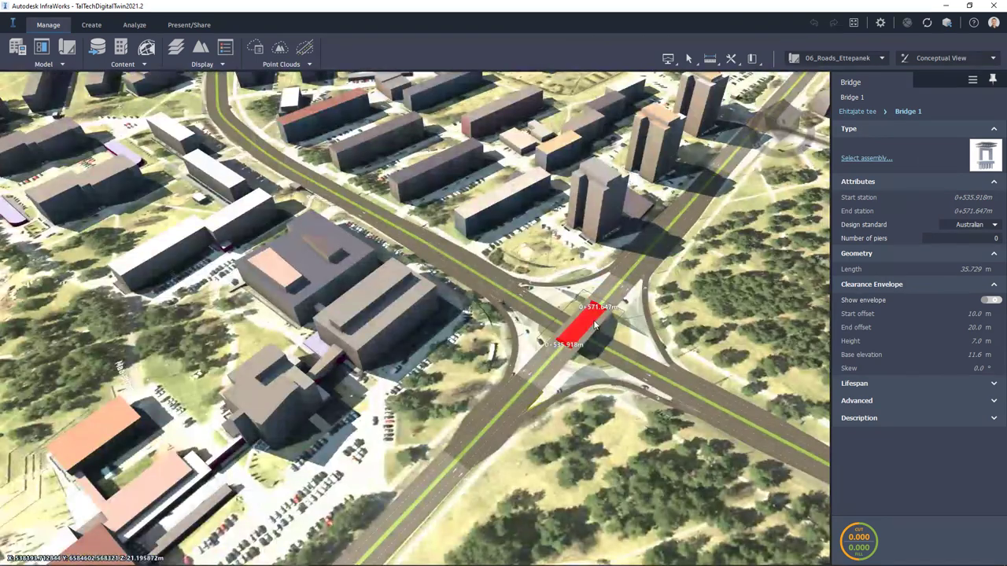
right_click(594, 324)
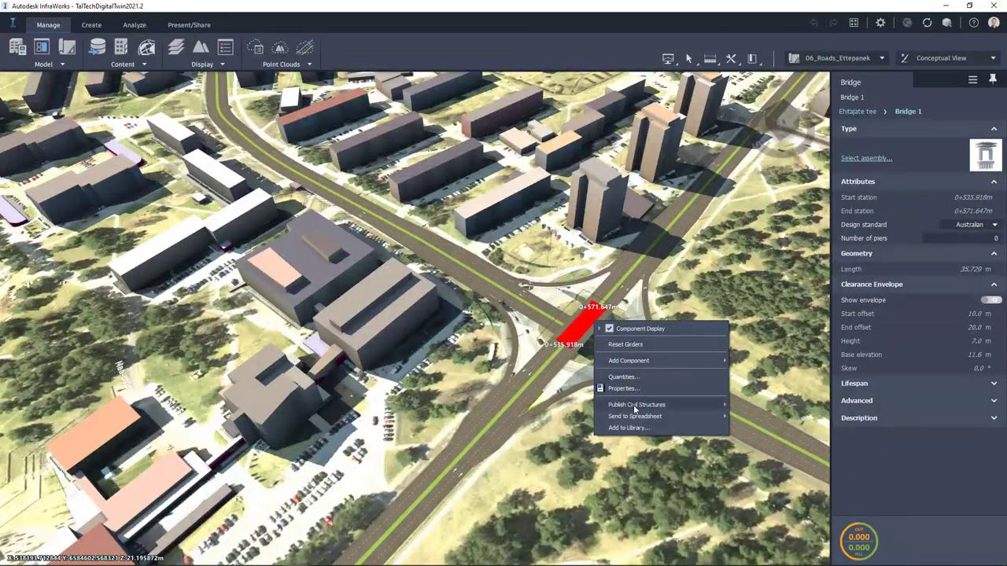